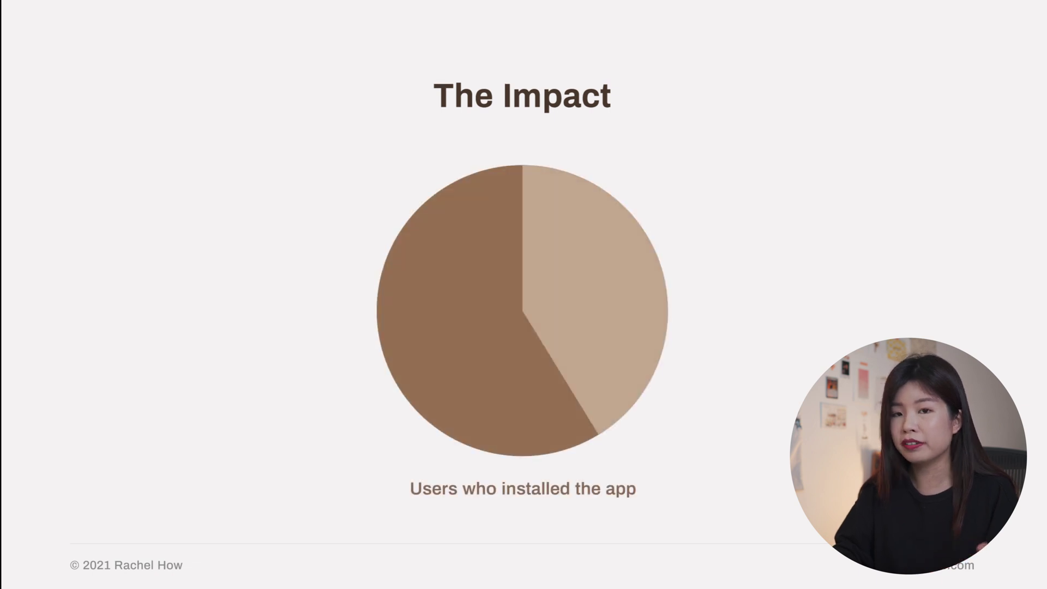
key("Right")
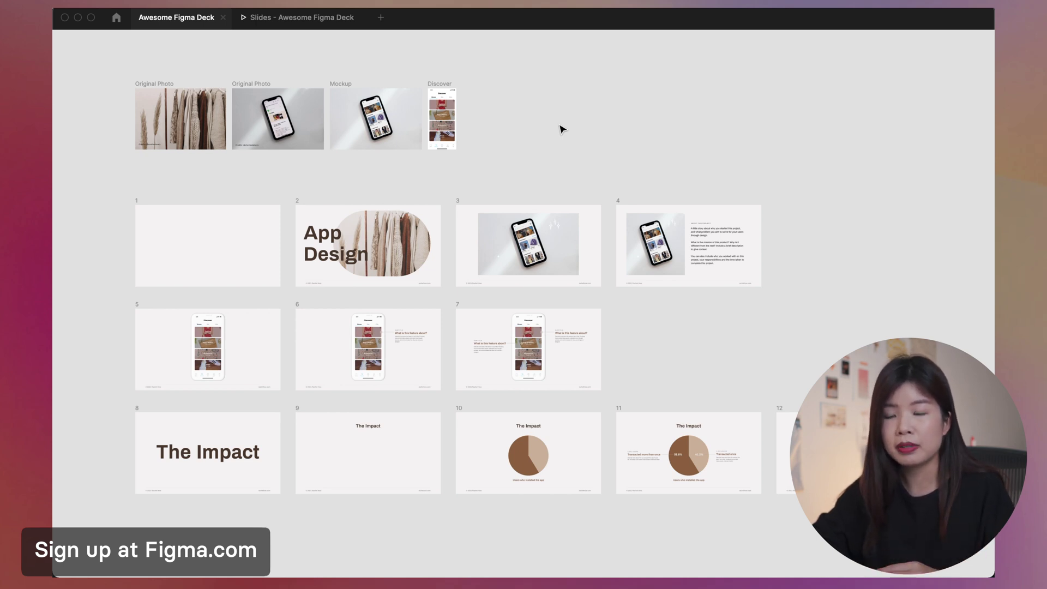
Step: Create a new design file and name it "Awesome Slides"
mouse_move(518, 568)
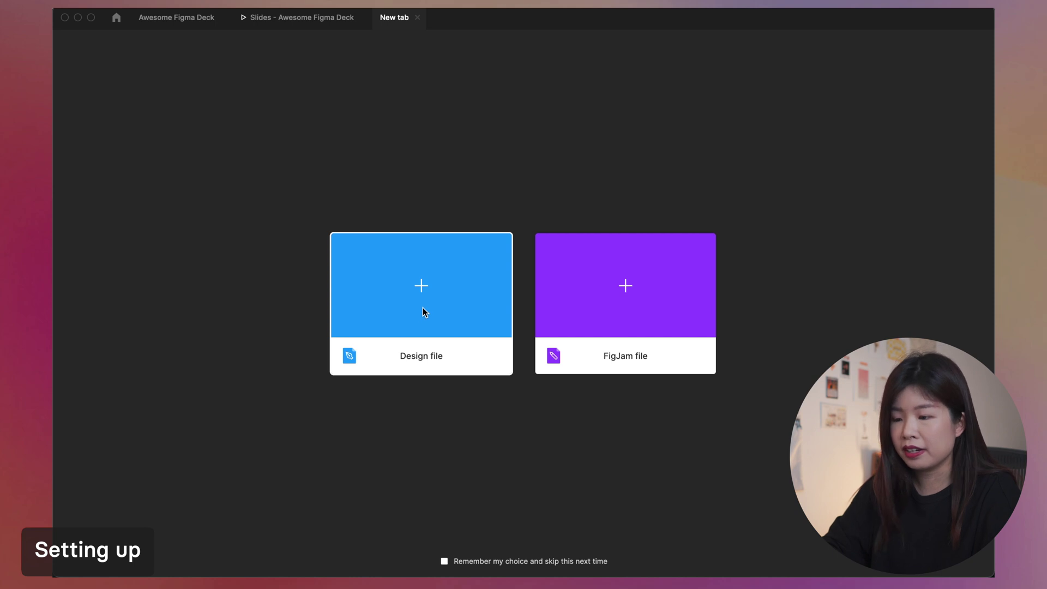
left_click(423, 308)
left_click(542, 42)
type("Awesome Slides")
key("Return")
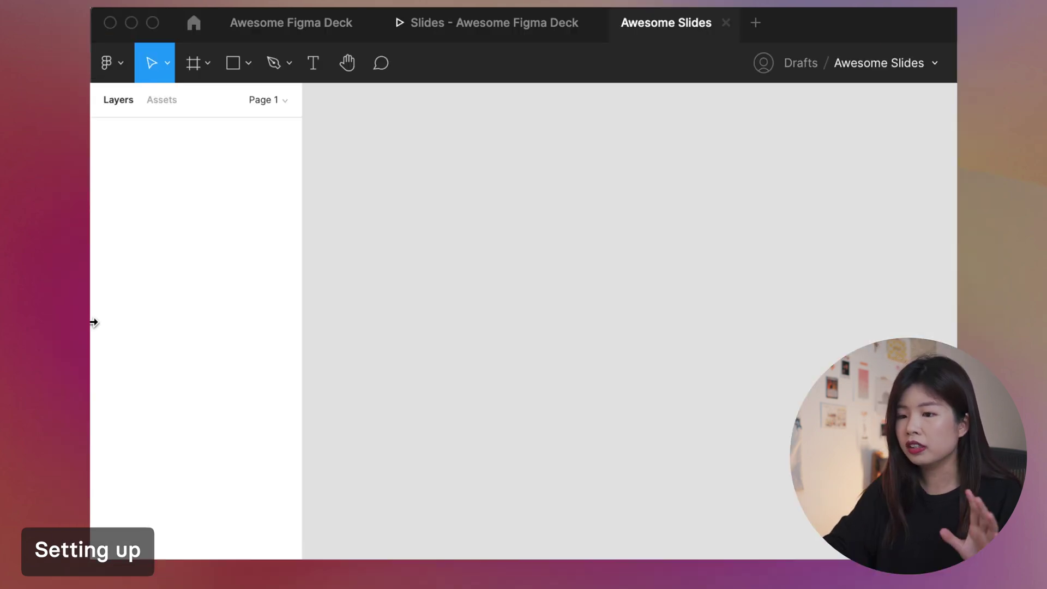
Step: Look through the page list and the prototype and inspect settings of the empty file, ending on the design settings
left_click(271, 100)
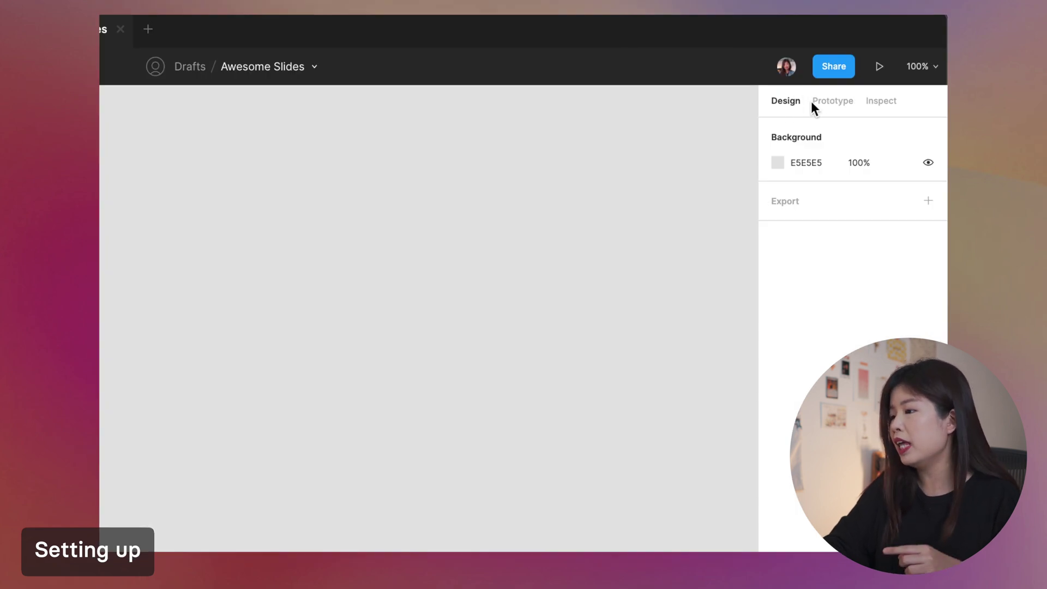
left_click(821, 107)
left_click(879, 102)
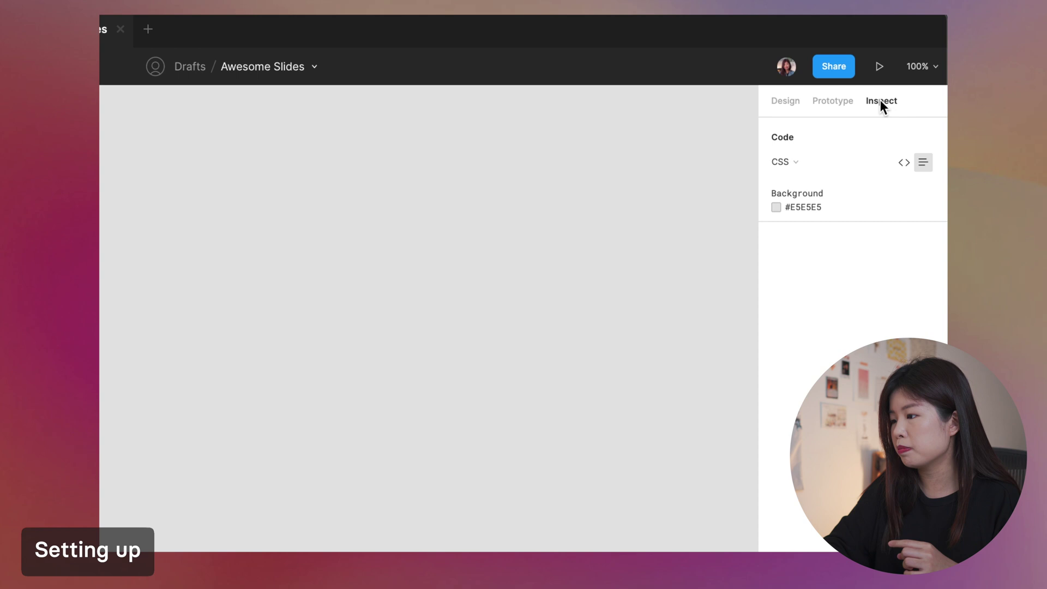
left_click(792, 102)
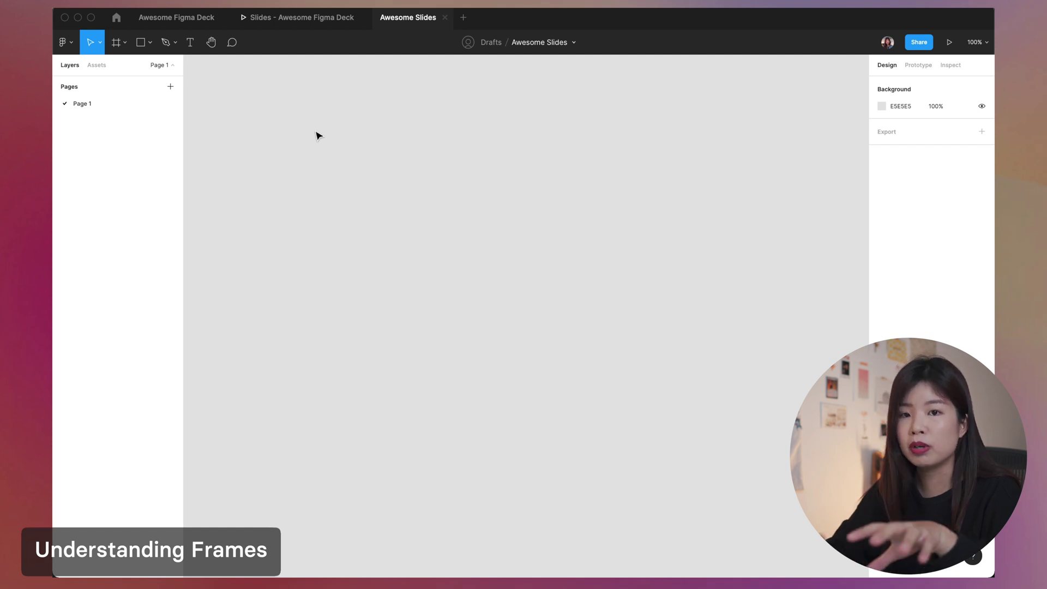
Step: Create a presentation frame on the empty canvas with the Slide 16:9 preset, 1920 × 1080
key("f")
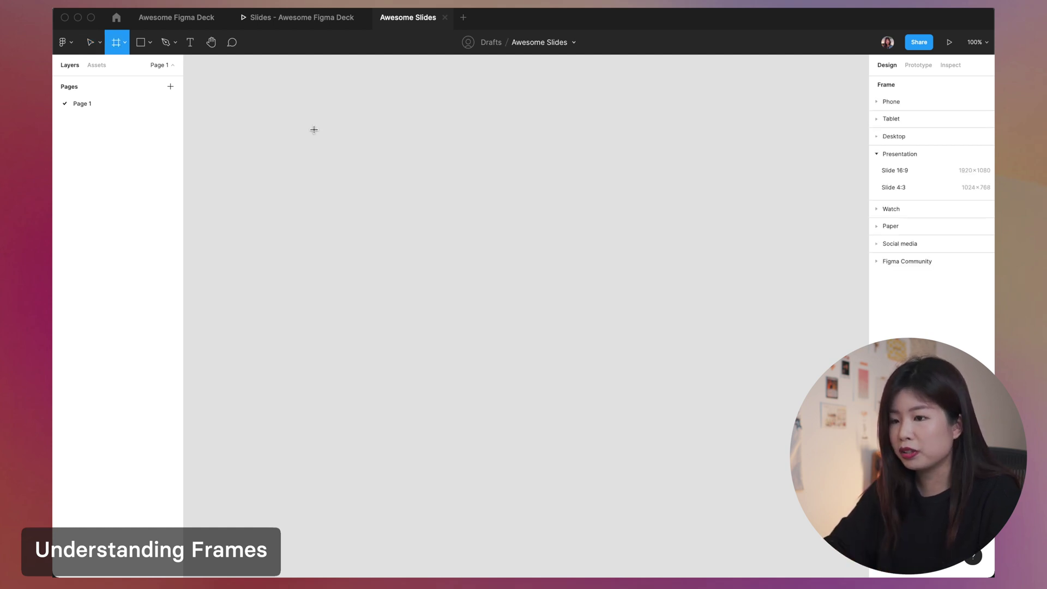
left_click(122, 42)
left_click(123, 69)
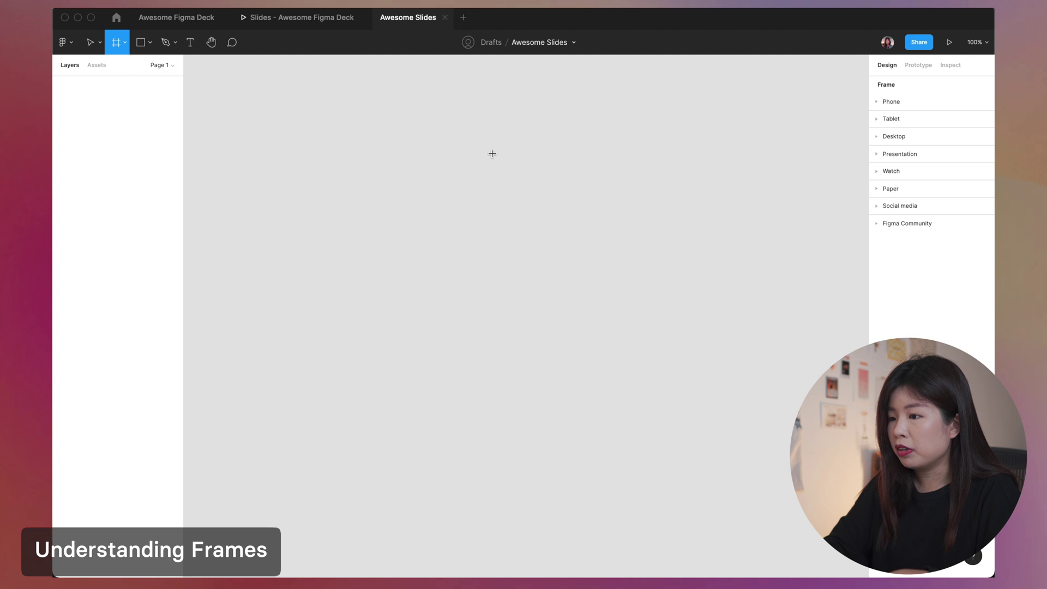
left_click(930, 157)
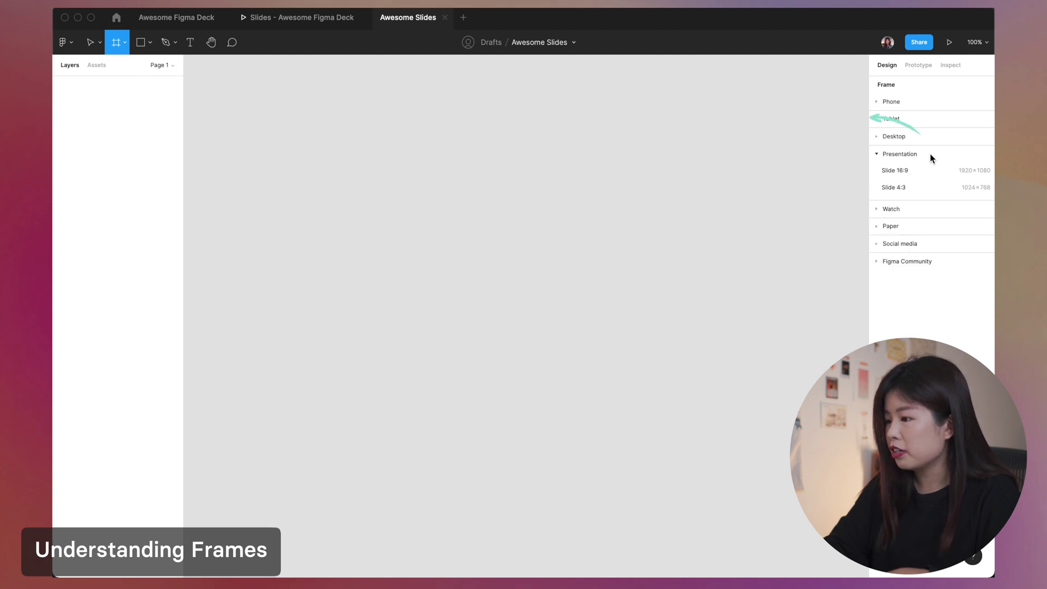
left_click(905, 173)
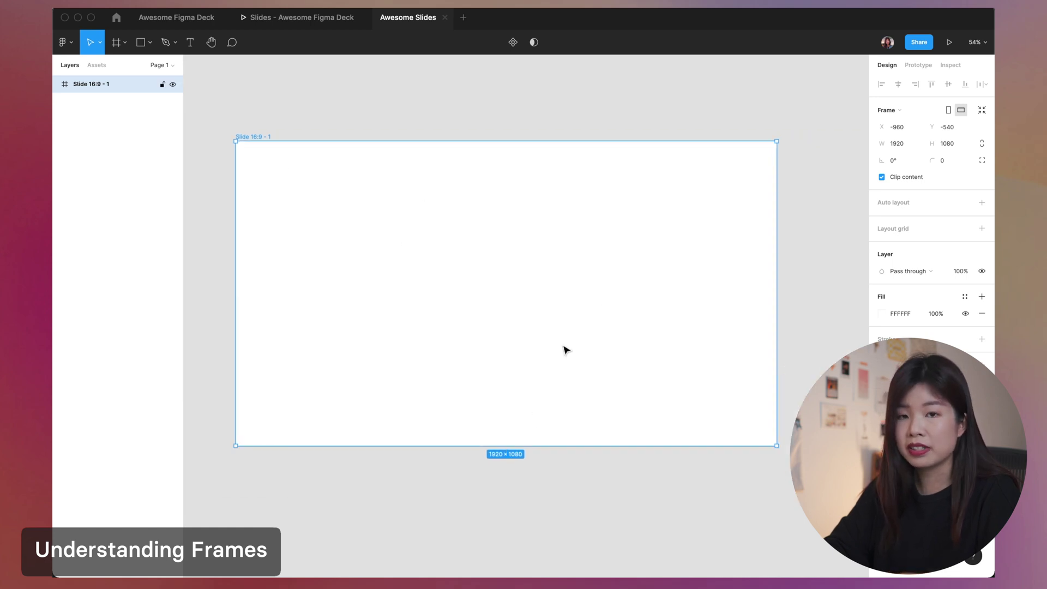
Step: Rename the slide frame to "1" and deselect it
key("super+r")
type("1")
key("Return")
left_click(404, 96)
scroll(405, 96, "down", 3)
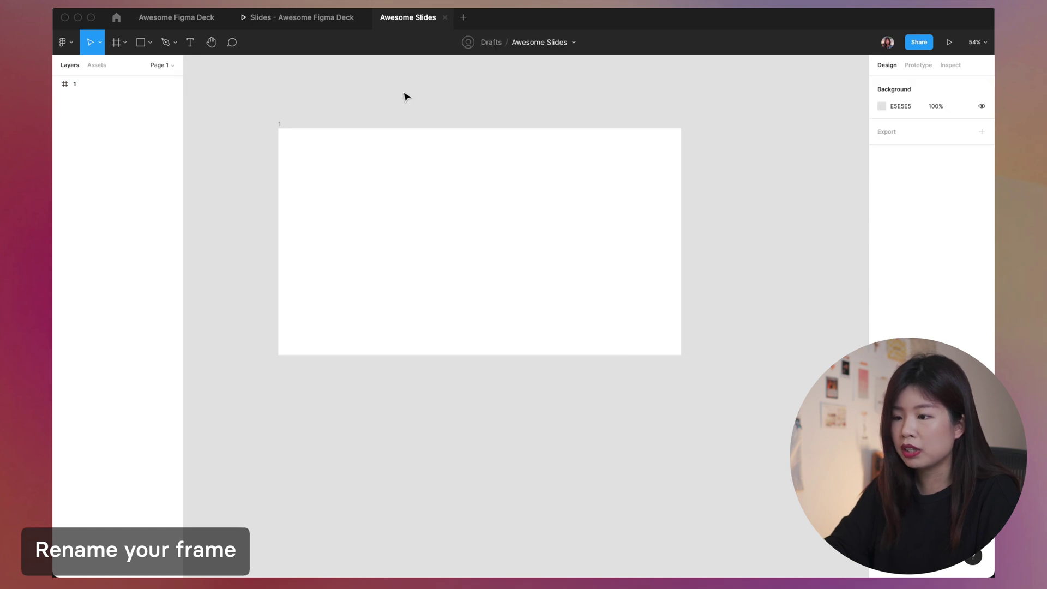
left_click(405, 188)
scroll(404, 188, "up", 3)
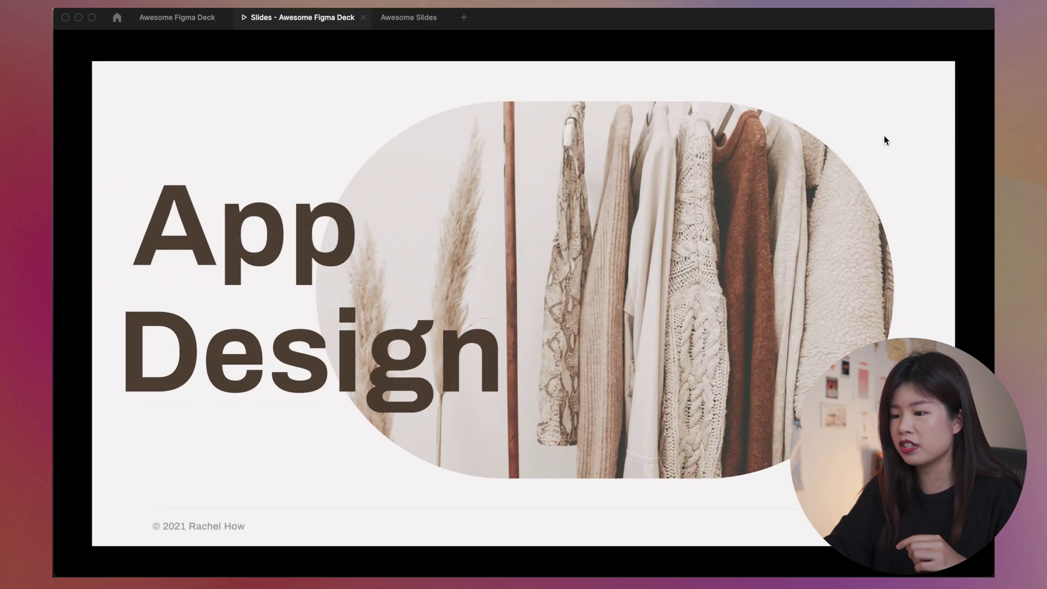
Step: Replay the animated "App Design" title slide in the Awesome Figma Deck presentation
key("r")
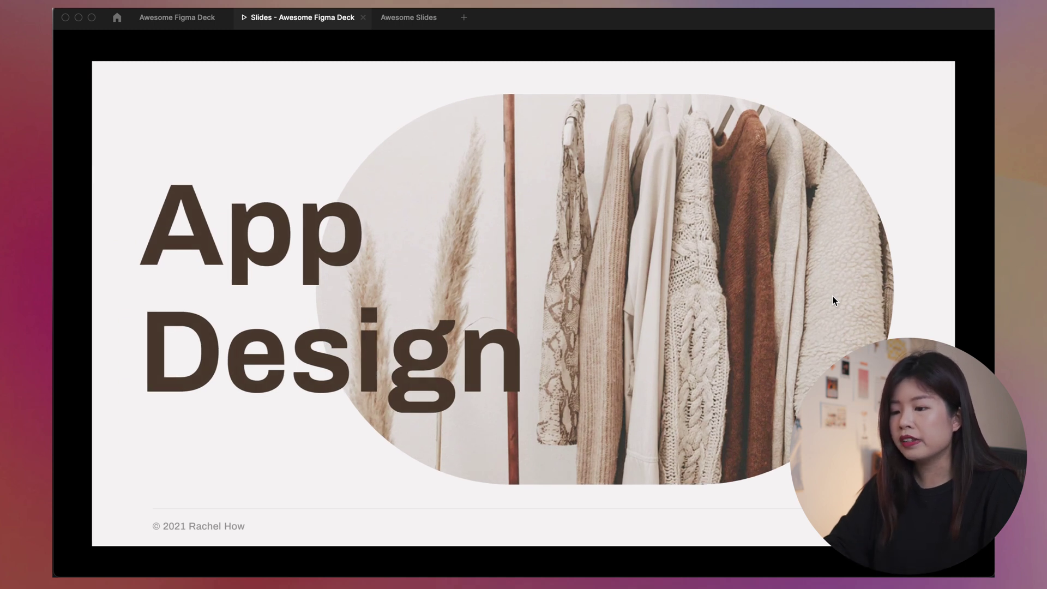
key("r")
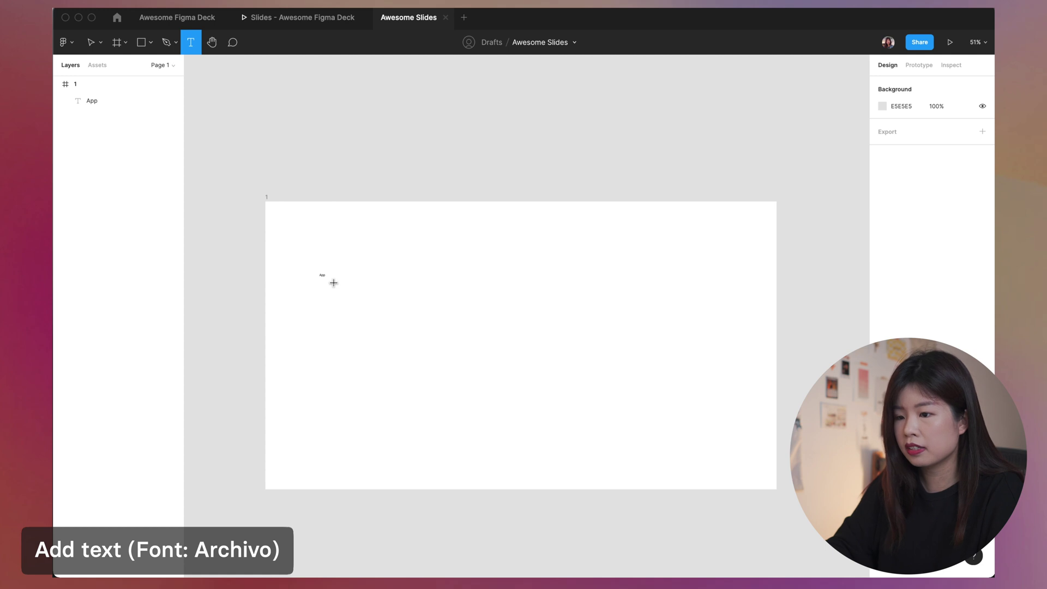
Step: Change the "App" text on slide 1 to the Archivo font and scale it up to title size
key("Escape")
left_click(322, 276)
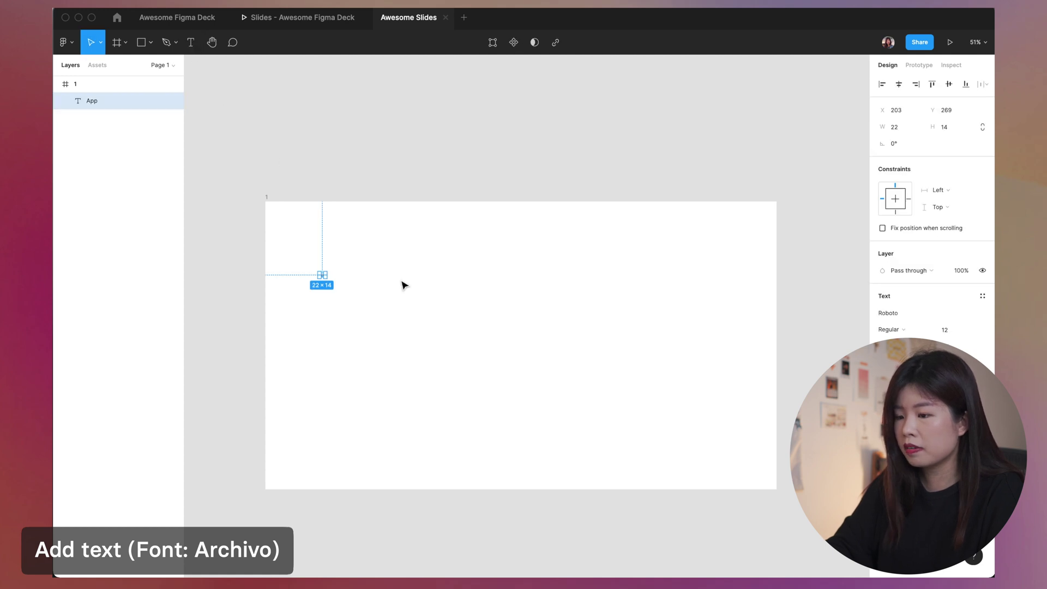
left_click(889, 313)
type("Archivo")
key("Return")
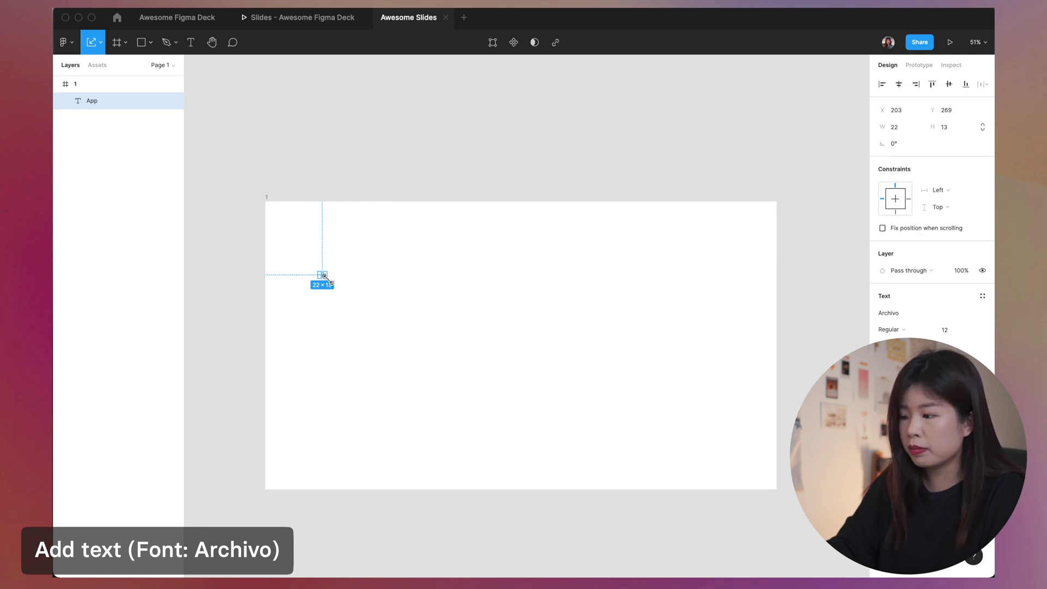
left_click_drag(324, 277, 381, 293)
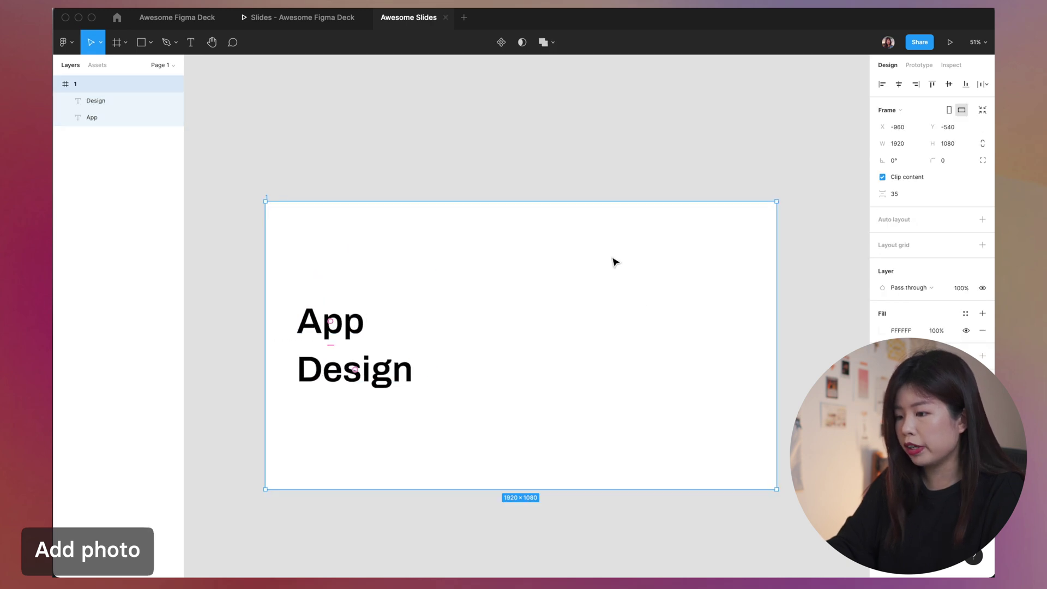
Step: Add the 1286 × 869 clothing-rack hero photo to slide 1 and round its corners into a pill shape
key("super+v")
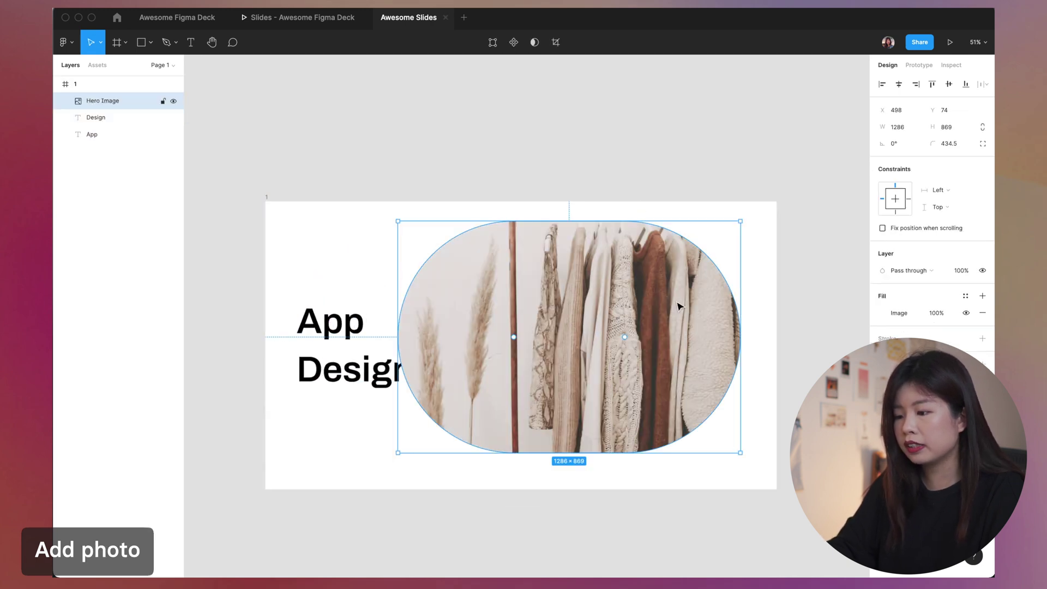
left_click(189, 21)
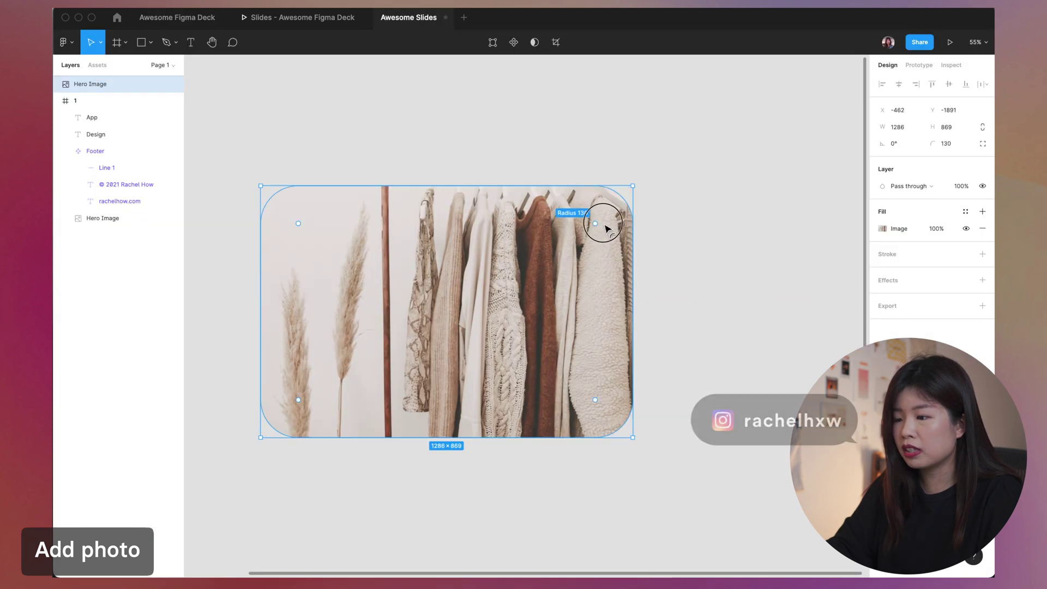
left_click_drag(601, 224, 358, 362)
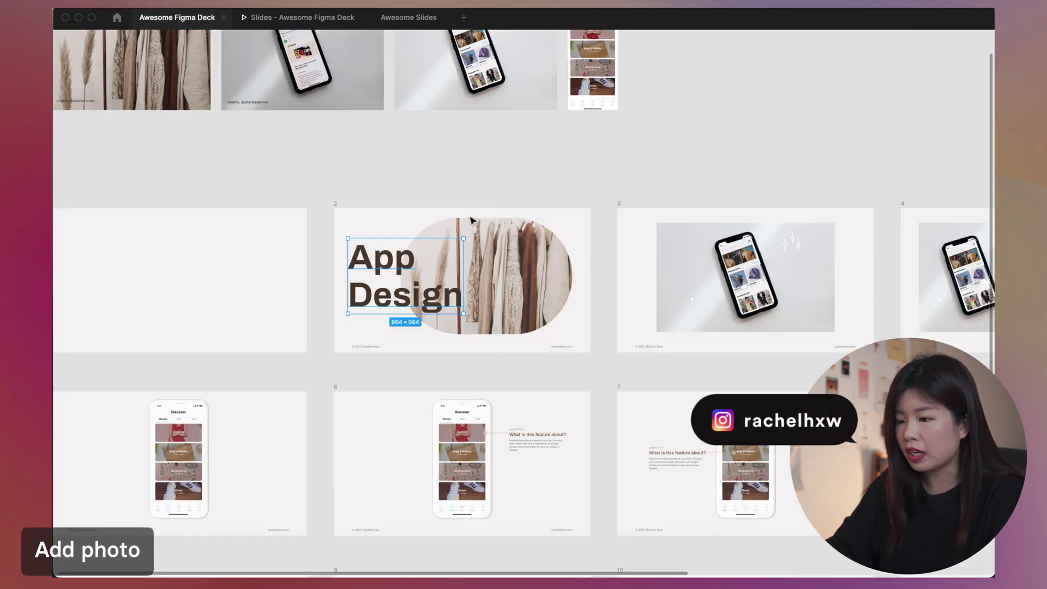
Step: Check the hero image on slide 2 of the Awesome Figma Deck file and return to the Awesome Slides file
left_click(471, 219)
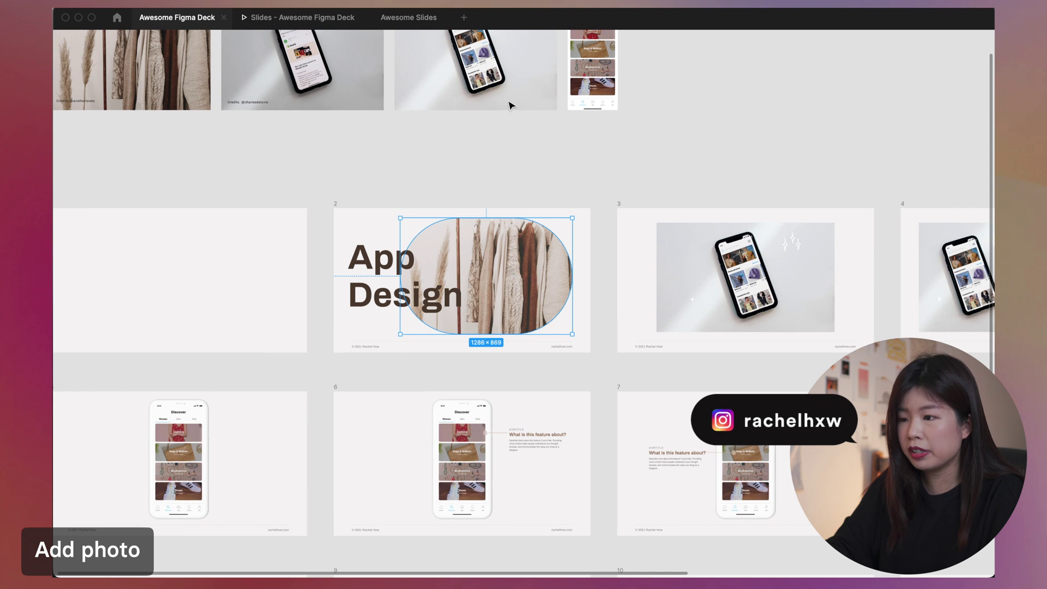
left_click(416, 20)
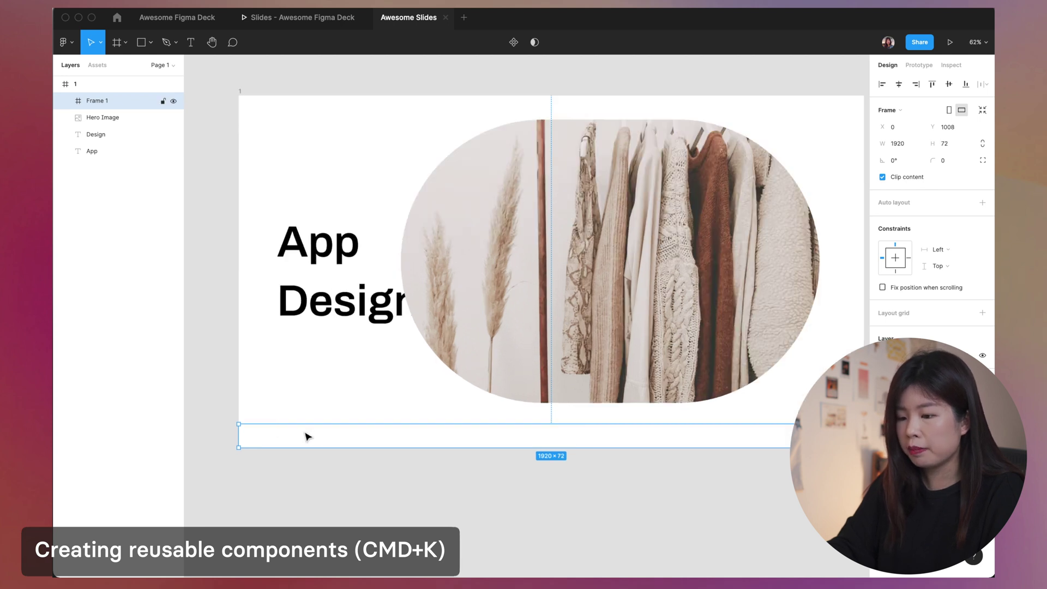
Step: Draw a horizontal divider line across the top of the 1920 × 72 footer frame and add the copyright and website texts
key("l")
left_click_drag(275, 424, 827, 431)
key("t")
key("v")
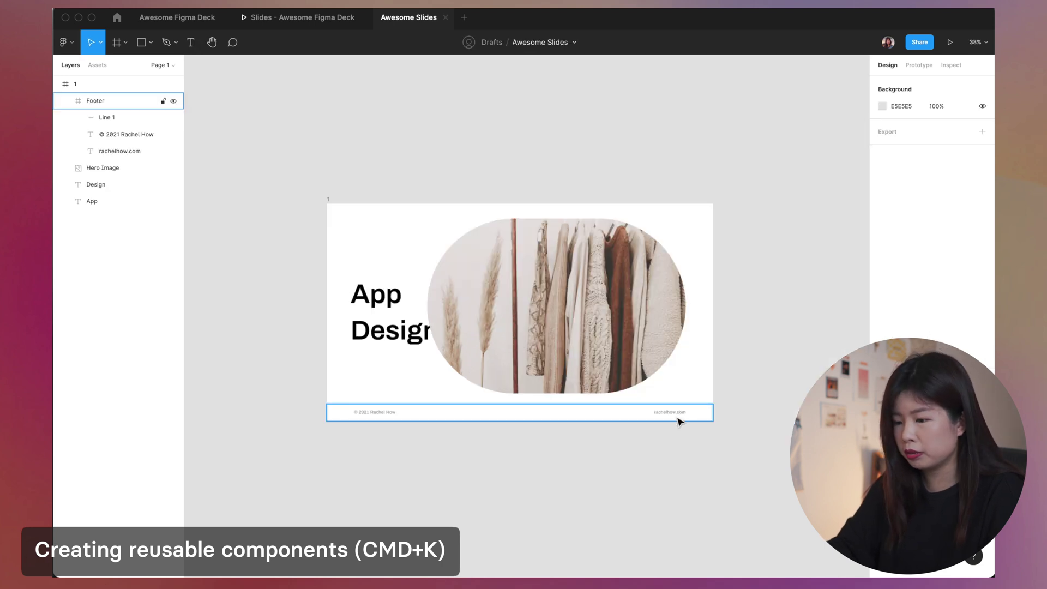
Step: Turn the Footer frame at the bottom of slide 1 into a reusable component
left_click(679, 410)
key("shift+2")
left_click(502, 44)
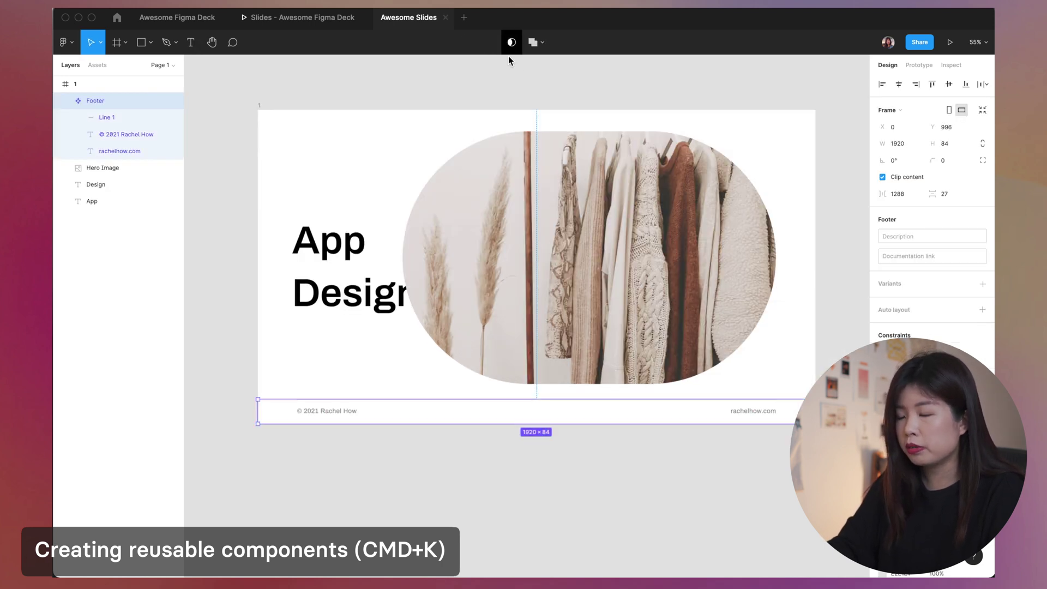
scroll(427, 425, "down", 2)
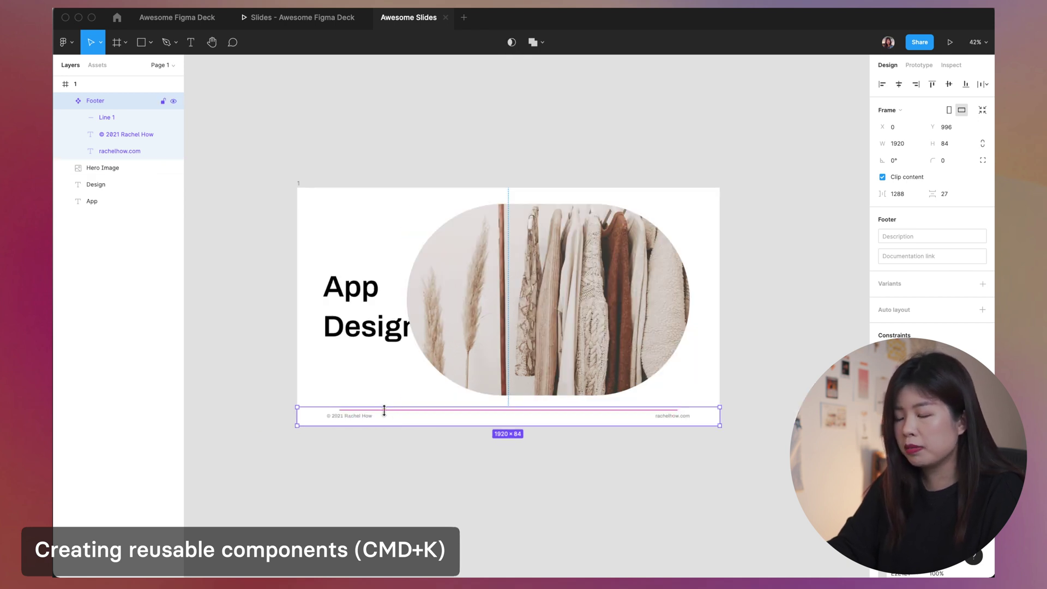
Step: Duplicate the Footer component twice and place the copies one below the other beneath slide 1
key("super+d")
left_click_drag(387, 423, 343, 483)
scroll(371, 465, "down", 2)
key("super+d")
scroll(344, 482, "up", 4)
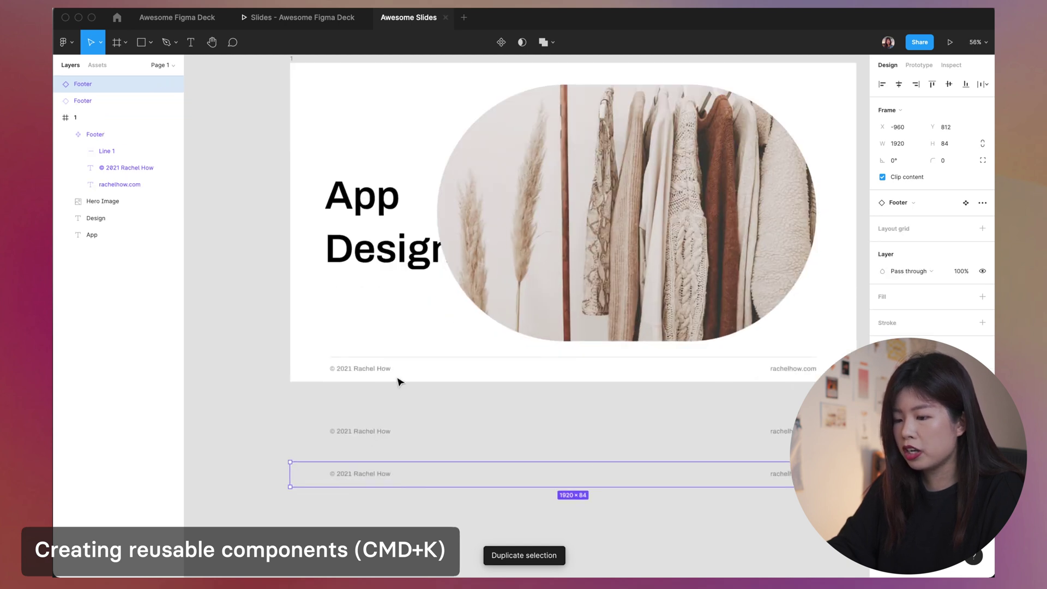
Step: Delete the last two letters of the copyright text in the main Footer component and retype them
left_click(376, 369, "super")
double_click(376, 370)
key("BackSpace")
key("BackSpace")
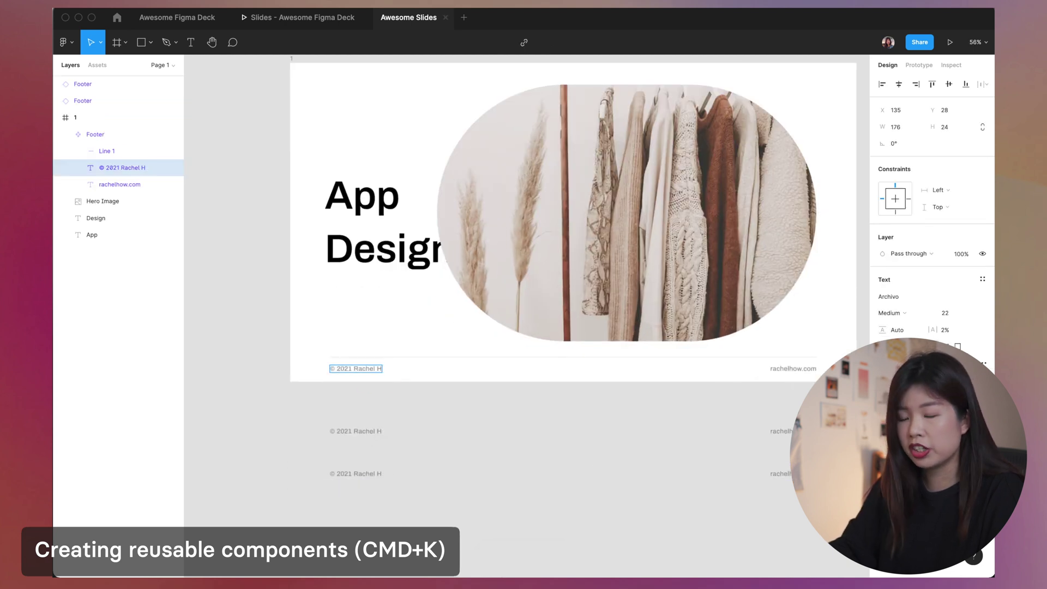
type("ow")
key("Escape")
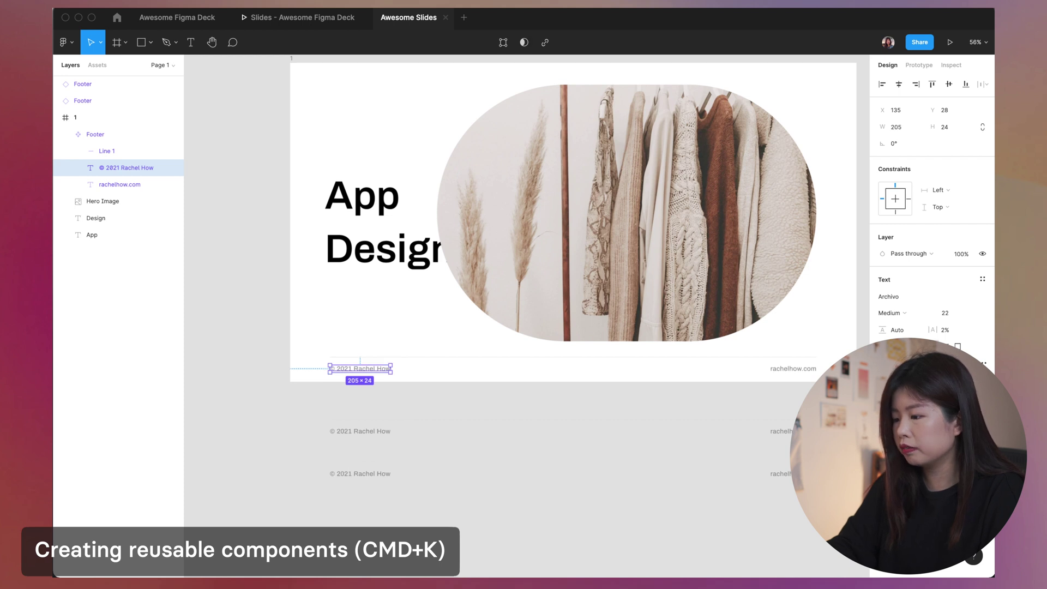
Step: Remove the two footer copies beneath slide 1
left_click(884, 393)
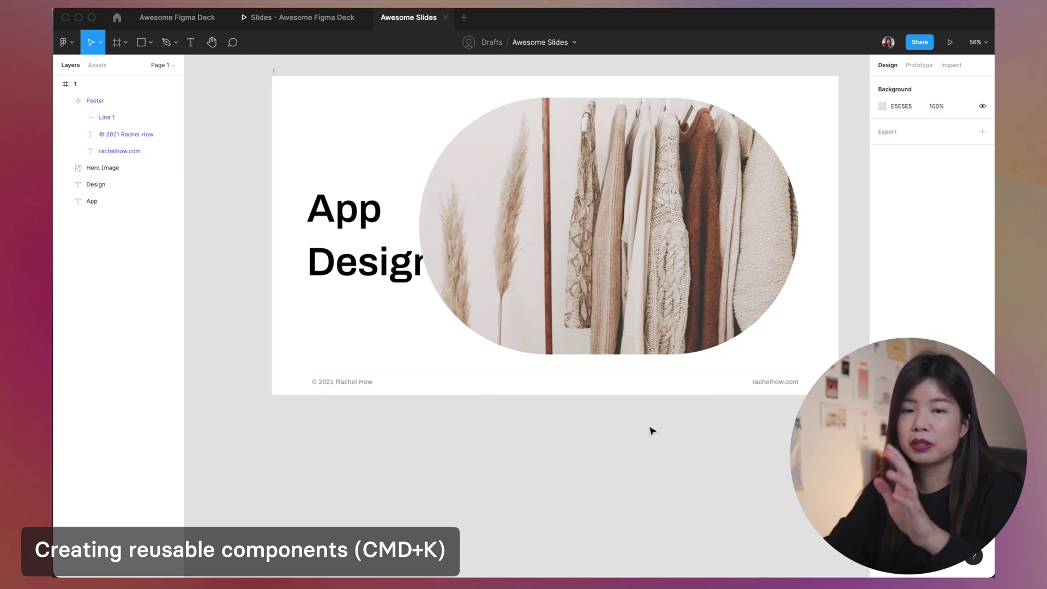
scroll(654, 417, "up", 1)
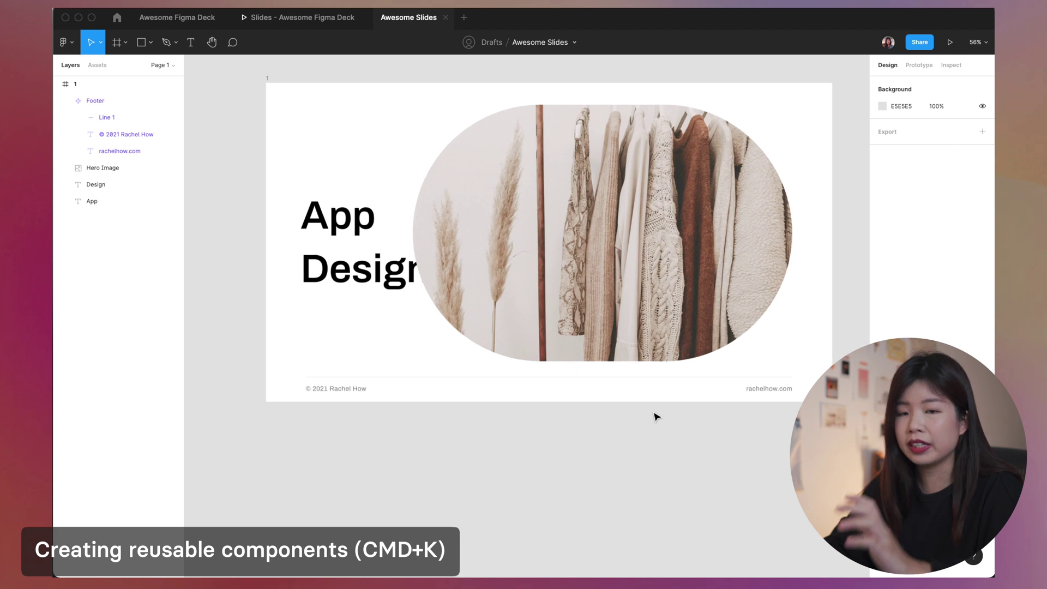
left_click(663, 395)
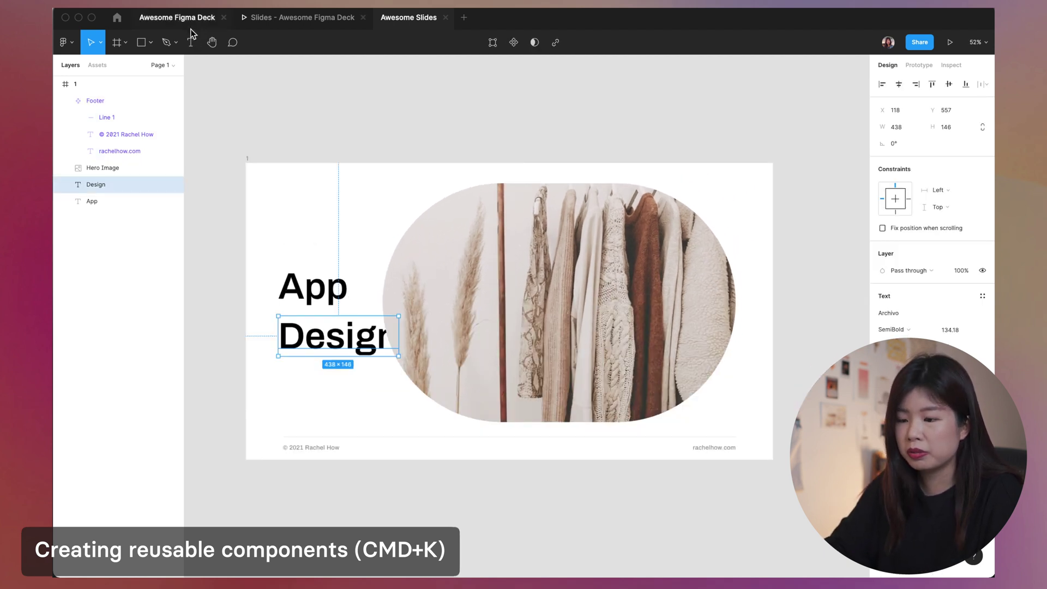
Step: Restyle the "App" and "Design" titles as large dark brown Archivo Bold text, size 259 for "App", in front of the hero image
left_click(329, 460)
left_click(327, 241)
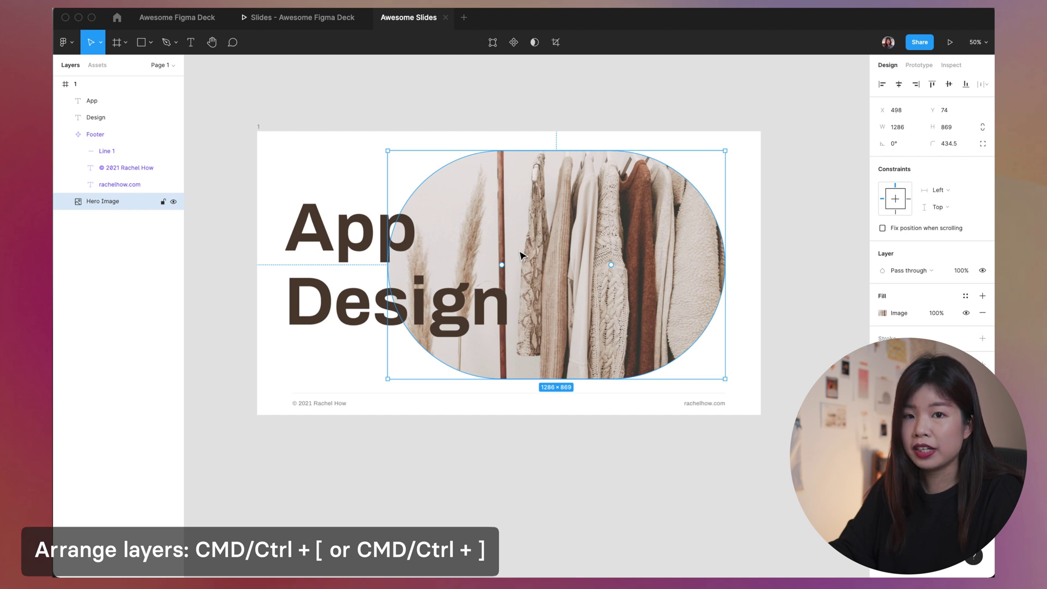
Step: Send the "App" text backward through the layers until it sits behind the Hero Image
left_click(369, 255)
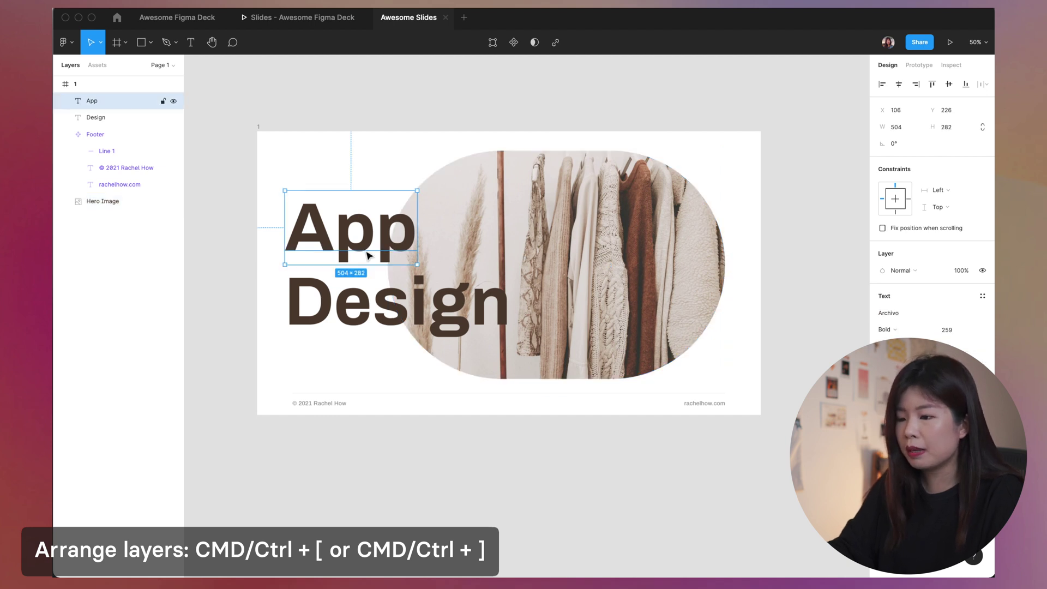
key("super+bracketleft")
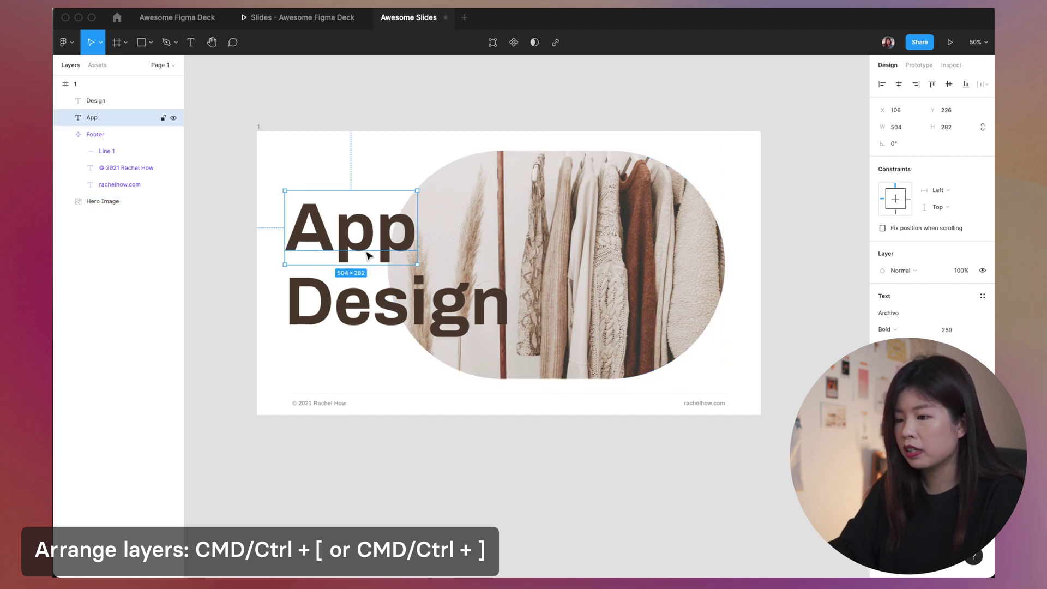
key("super+bracketleft")
key("super+bracketleft")
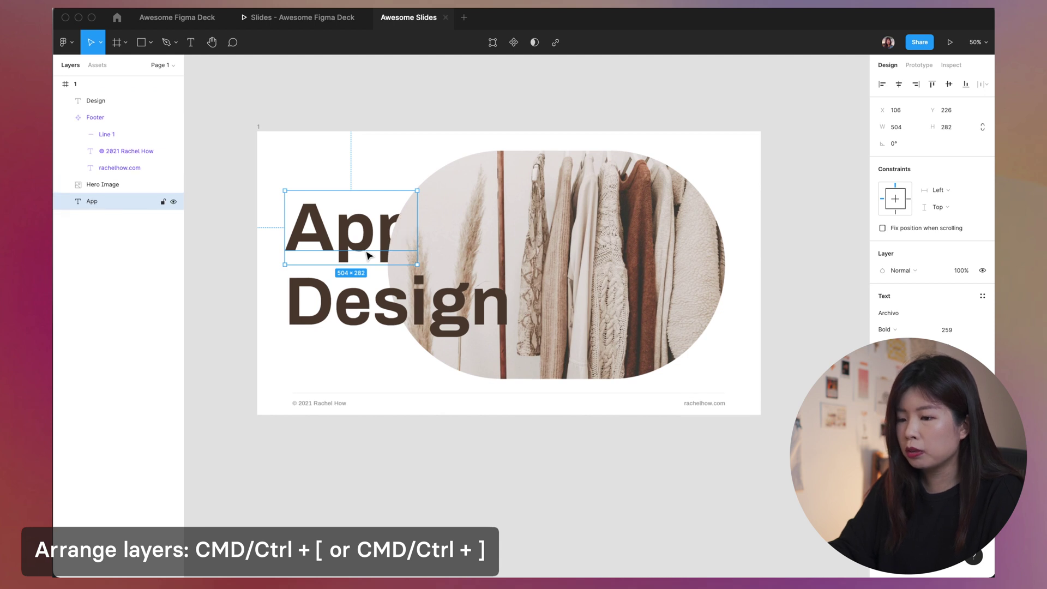
Step: Bring the "App" text forward to the front of the layer order, above the Hero Image
key("super+bracketright")
key("super+bracketright")
key("super+bracketright")
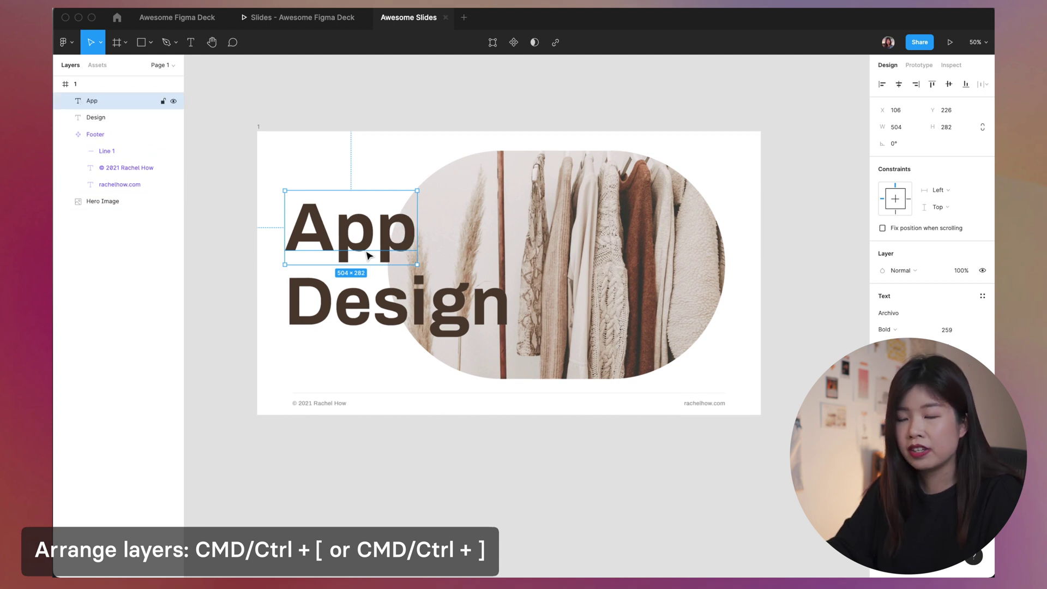
left_click(478, 301)
left_click(375, 360)
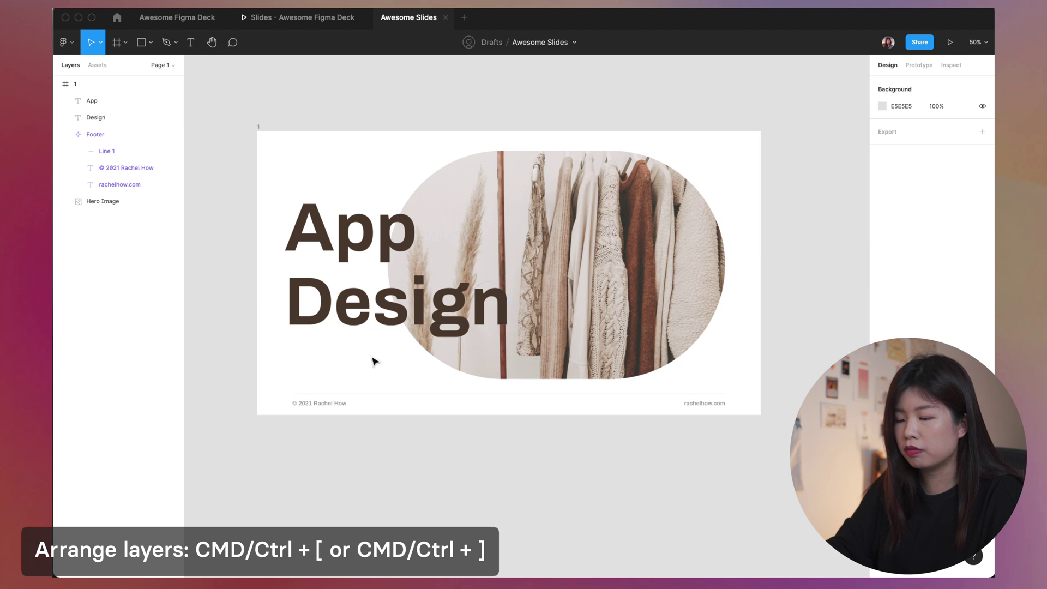
scroll(374, 360, "up", 2)
scroll(374, 360, "left", 1)
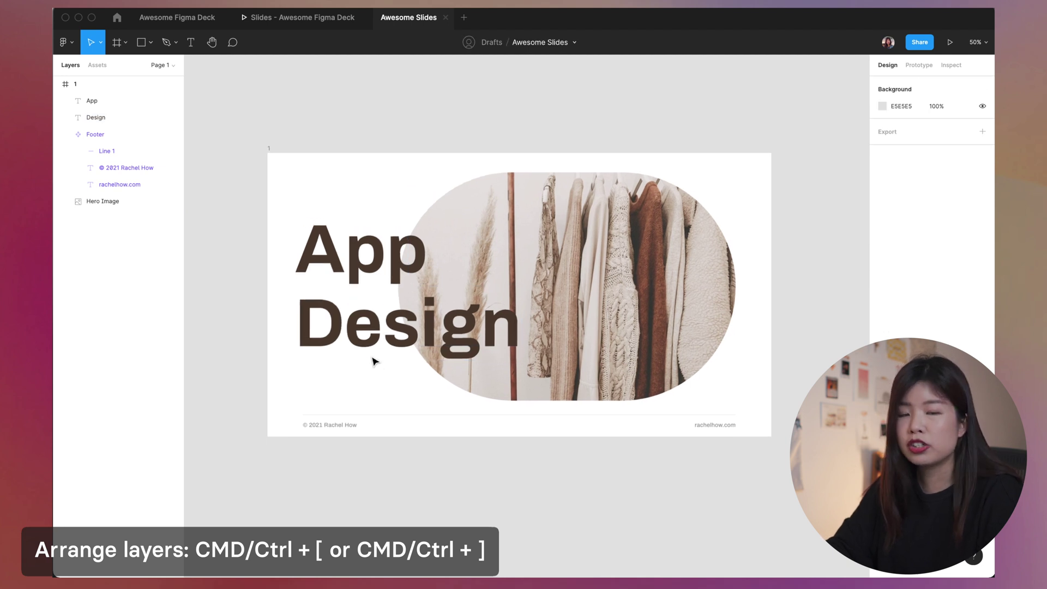
scroll(348, 378, "down", 2)
left_click(347, 304)
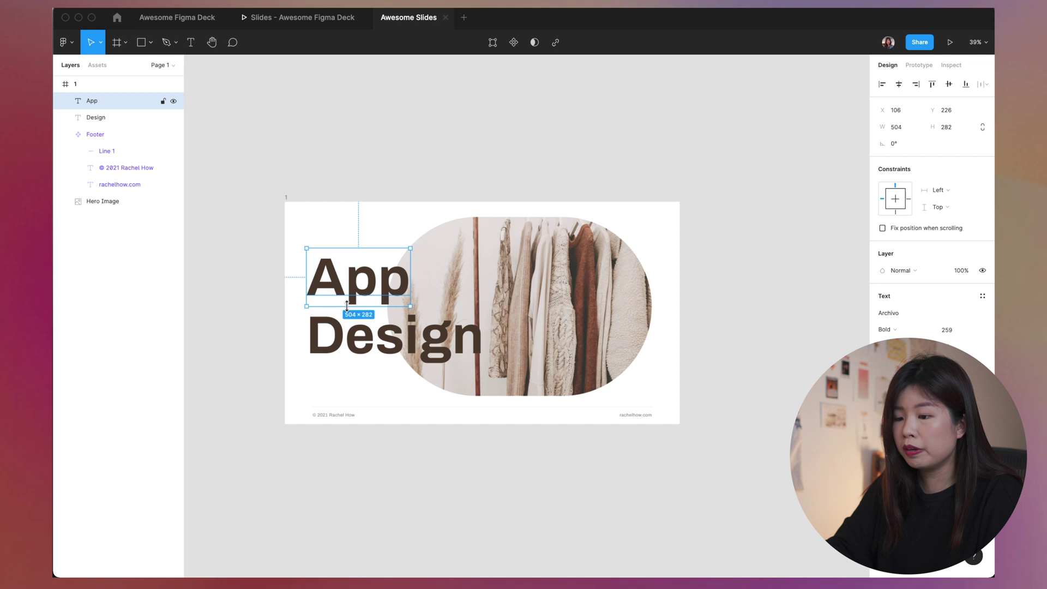
left_click(371, 334)
left_click(347, 290)
left_click(354, 331)
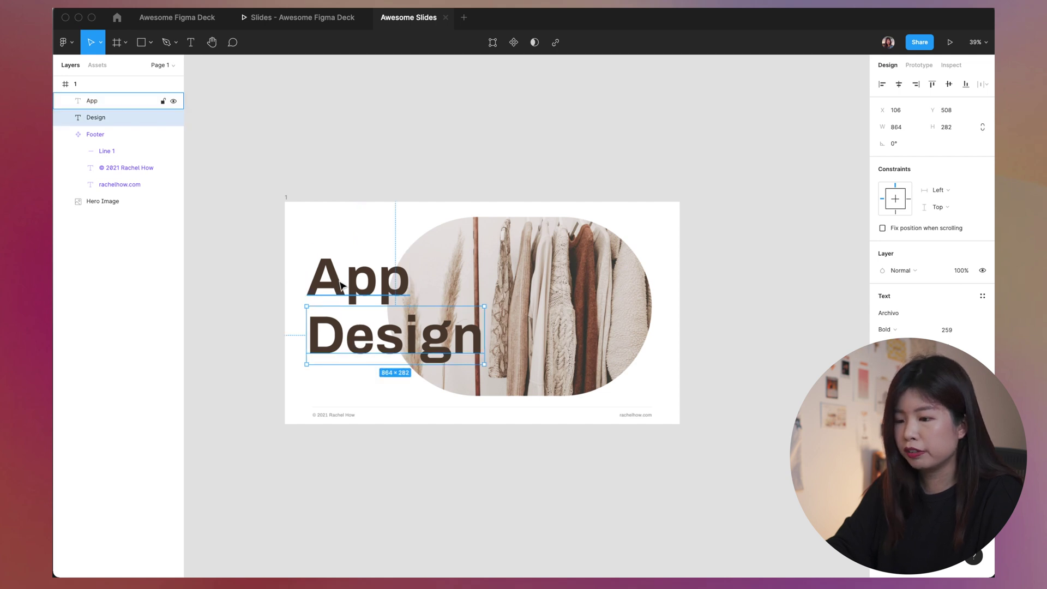
left_click(367, 206)
Step: Duplicate the title slide frame to create a second slide beside it
scroll(221, 224, "down", 3)
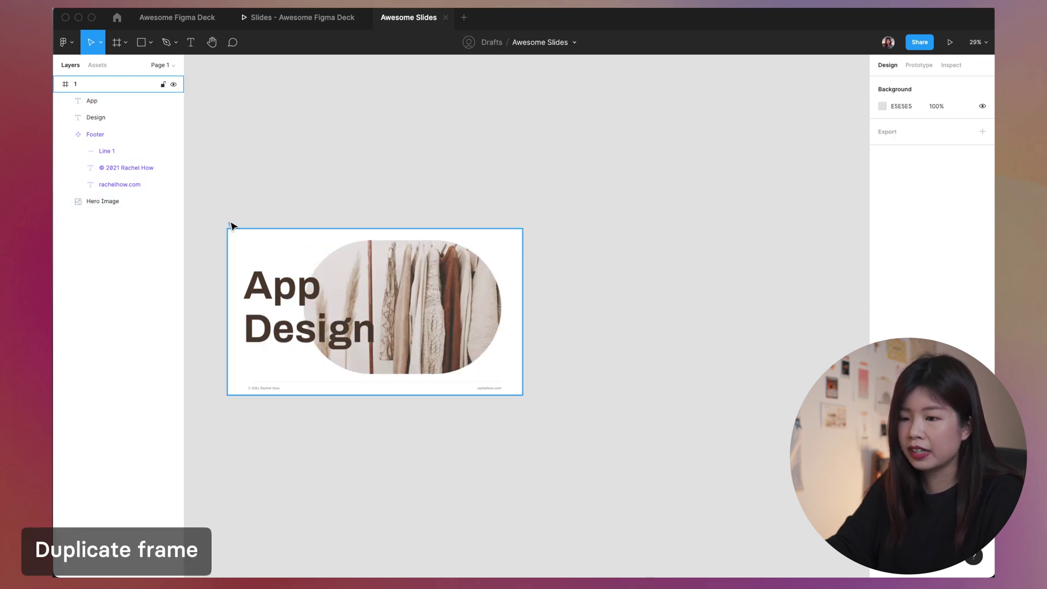
left_click(230, 224)
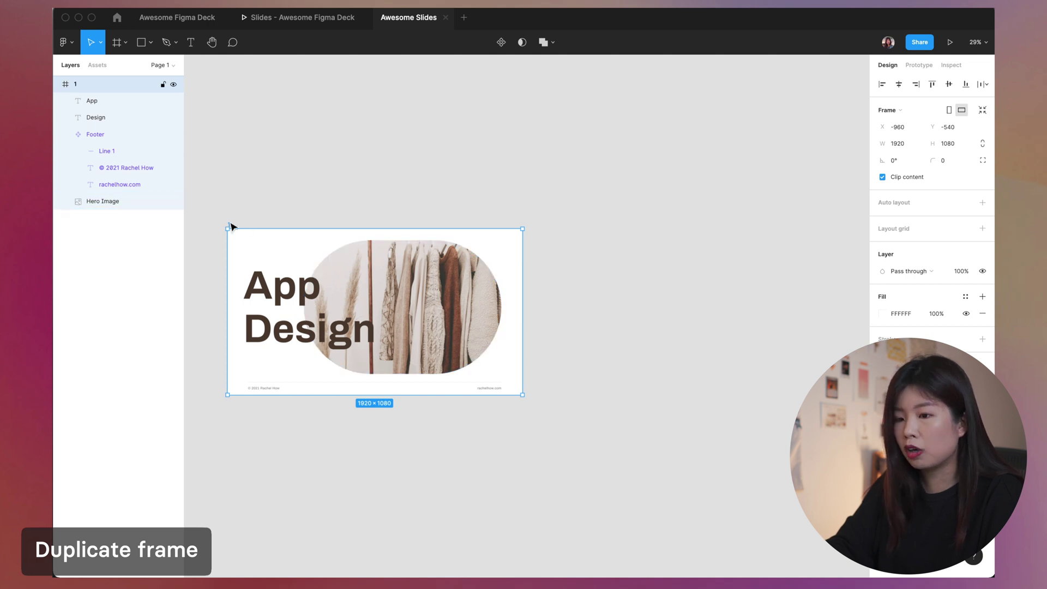
key("super+d")
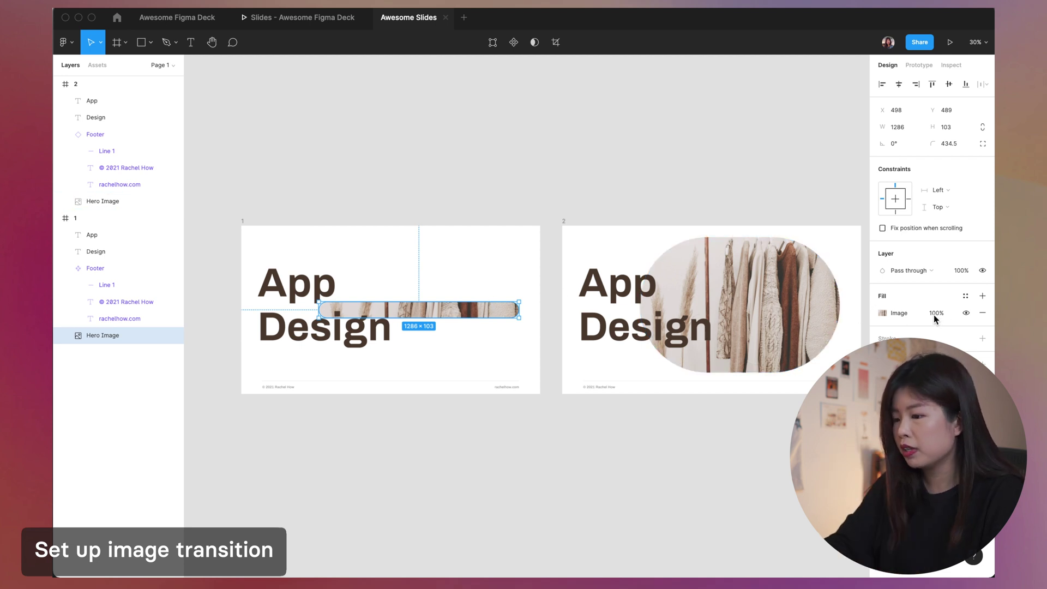
Step: Set the opacity of the flattened Hero Image on slide 1 to 0%
left_click(445, 318)
left_click(960, 271)
type("0")
key("Return")
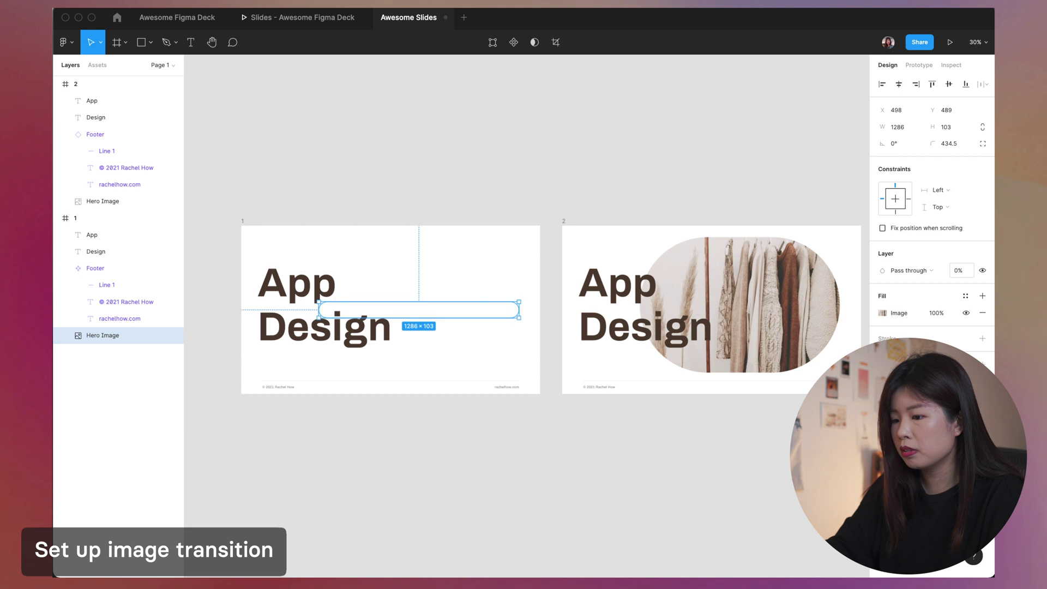
left_click(609, 217)
left_click(465, 317)
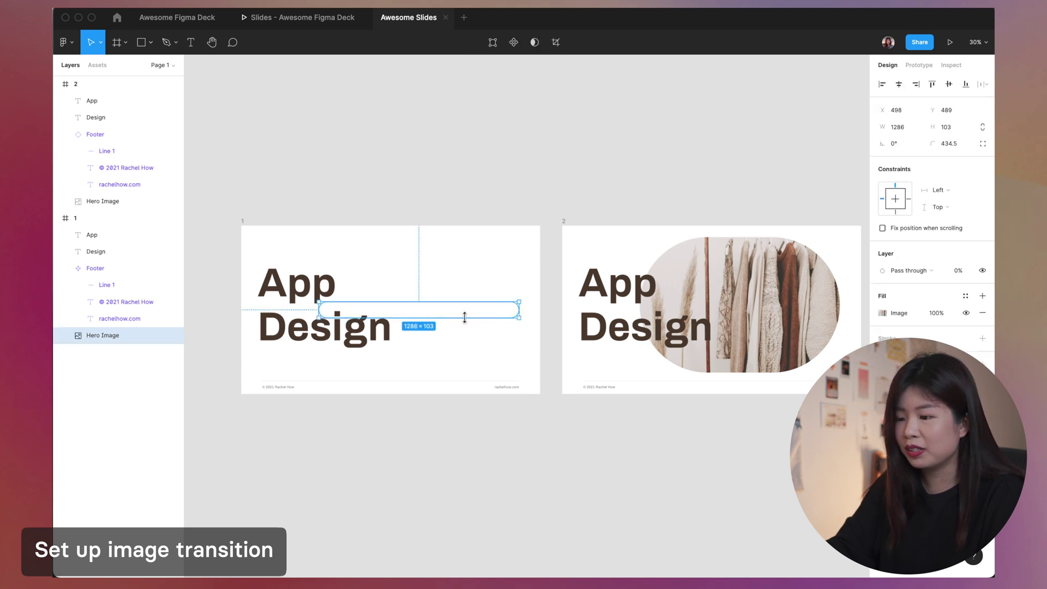
Step: Try moving the "App" text horizontally outside slide 1, and undo each move
scroll(487, 342, "left", 3)
left_click(490, 294)
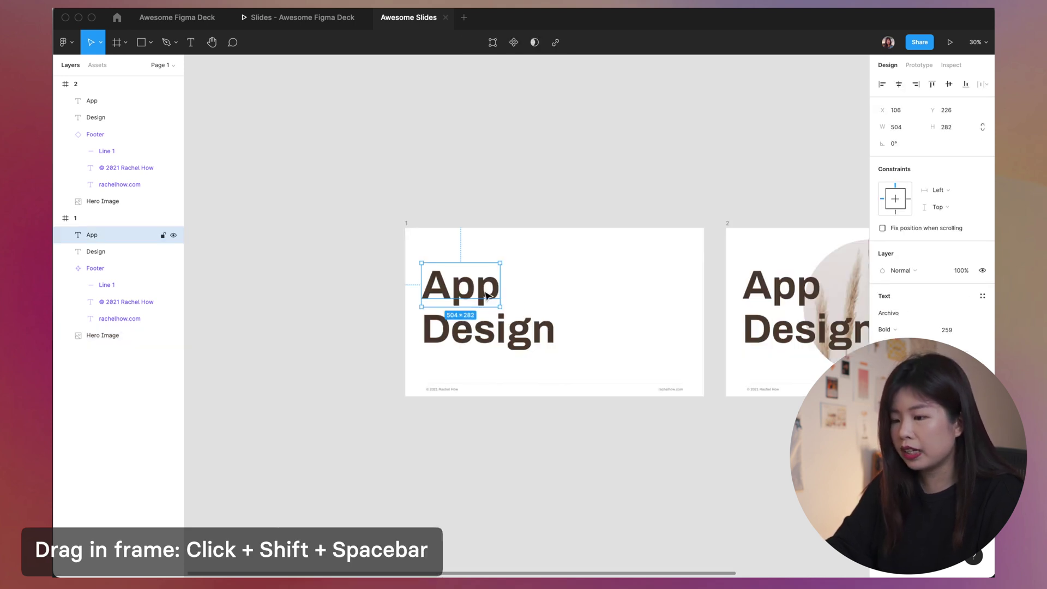
left_click(487, 293)
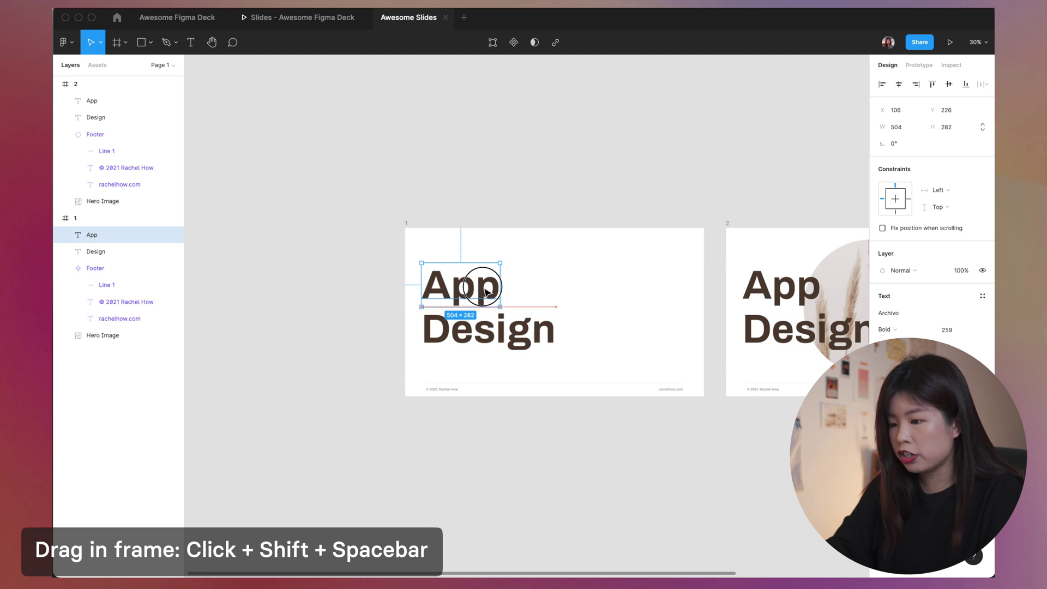
left_click_drag(484, 293, 366, 294)
key("super+z")
left_click_drag(483, 287, 374, 287)
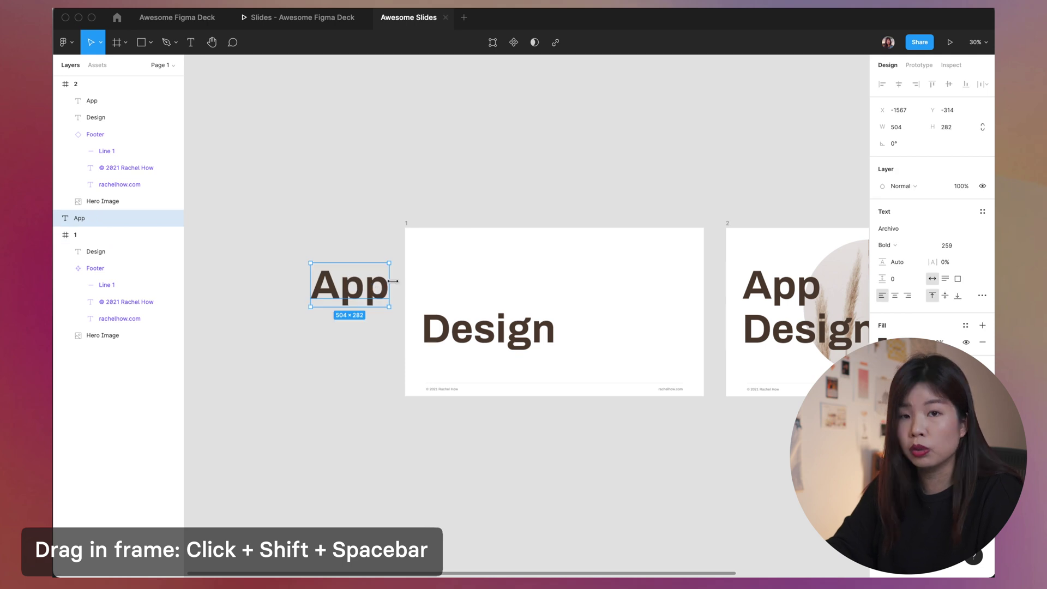
key("super+z")
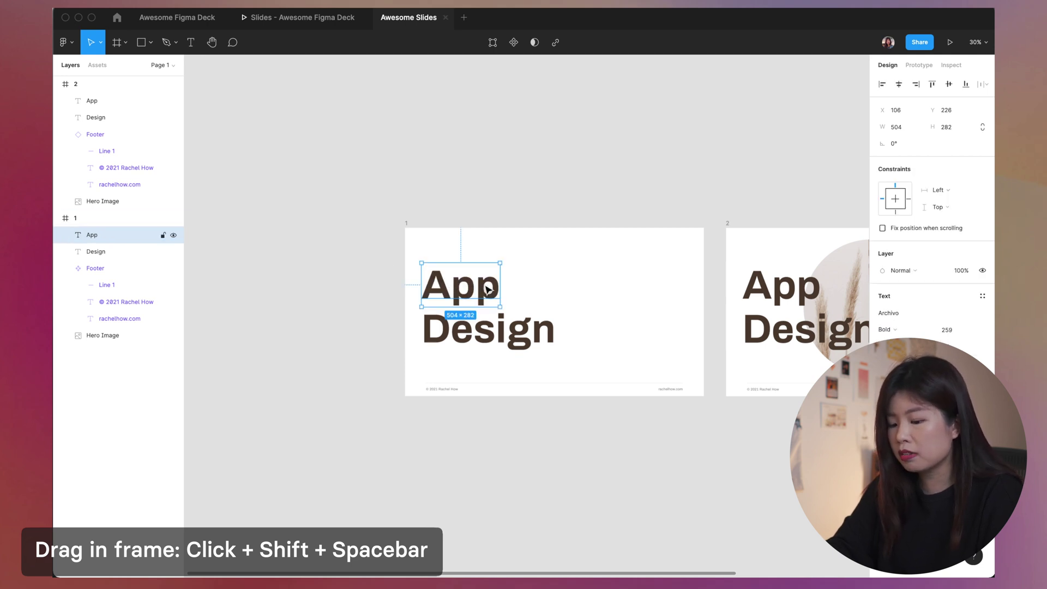
Step: Move slide 1's "App" and "Design" texts horizontally past the frame's left edge while keeping them nested inside the frame
left_click_drag(489, 289, 343, 282)
left_click(962, 270)
type("0")
key("Return")
left_click(455, 333)
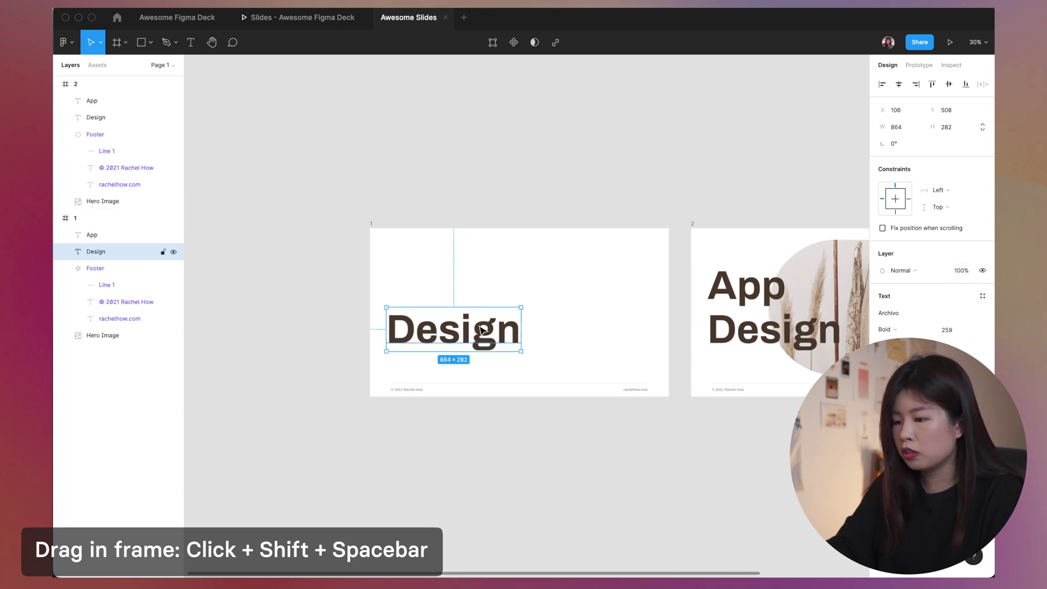
left_click_drag(505, 336, 342, 335)
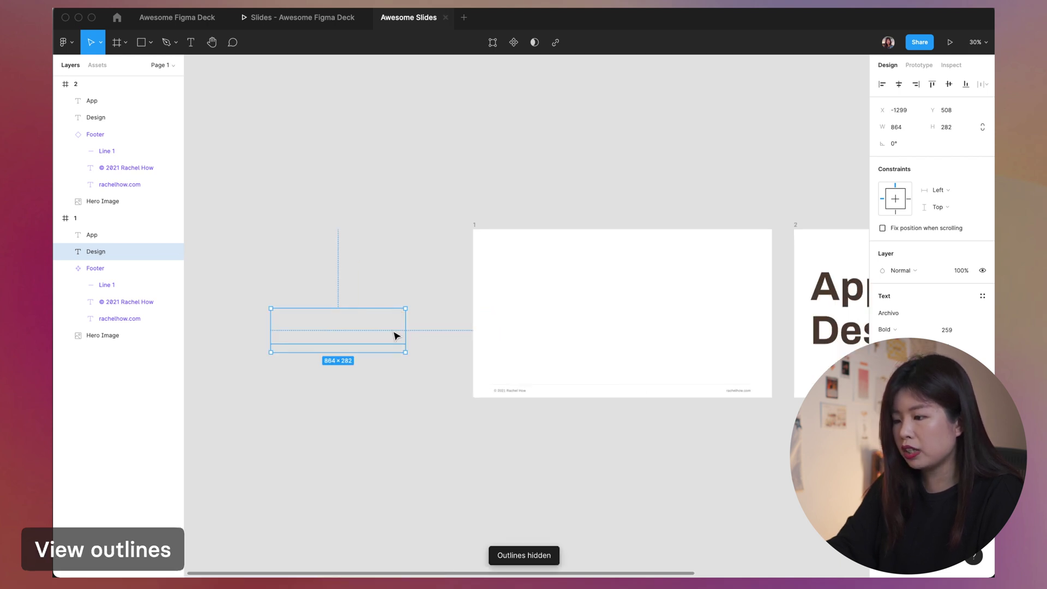
Step: Check the off-slide texts in outline view, and set the opacity of slide 1's "App" and "Design" texts to 0%
key("super+y")
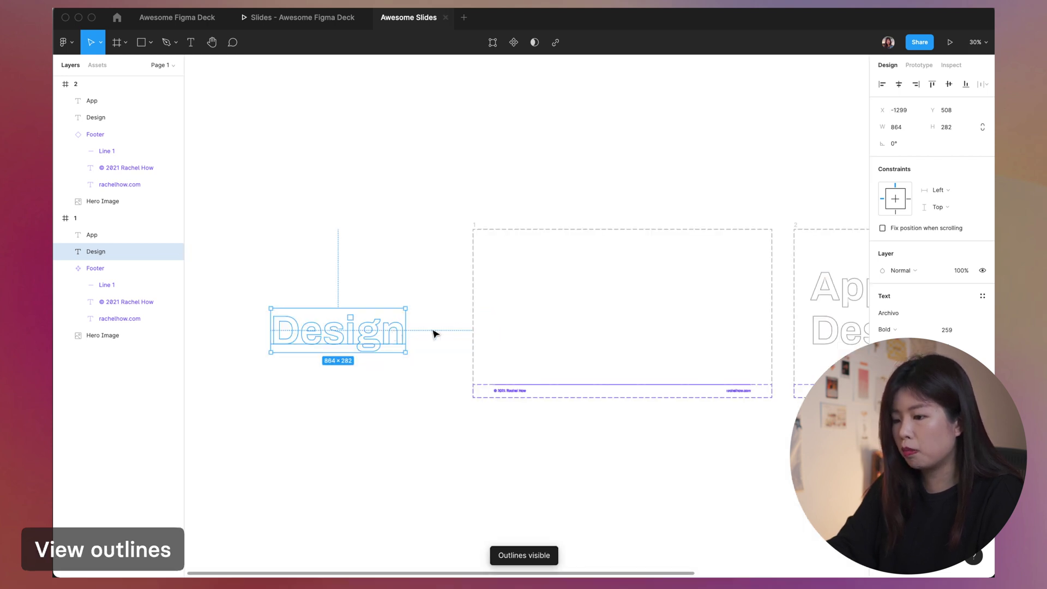
left_click(457, 281)
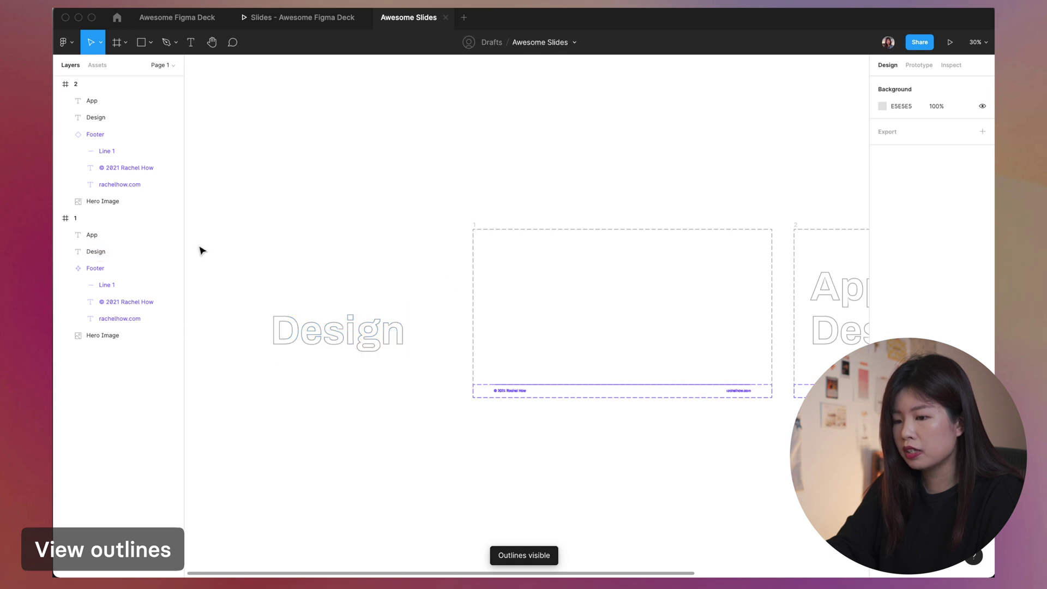
left_click(96, 235)
left_click(96, 251, "shift")
key("super+y")
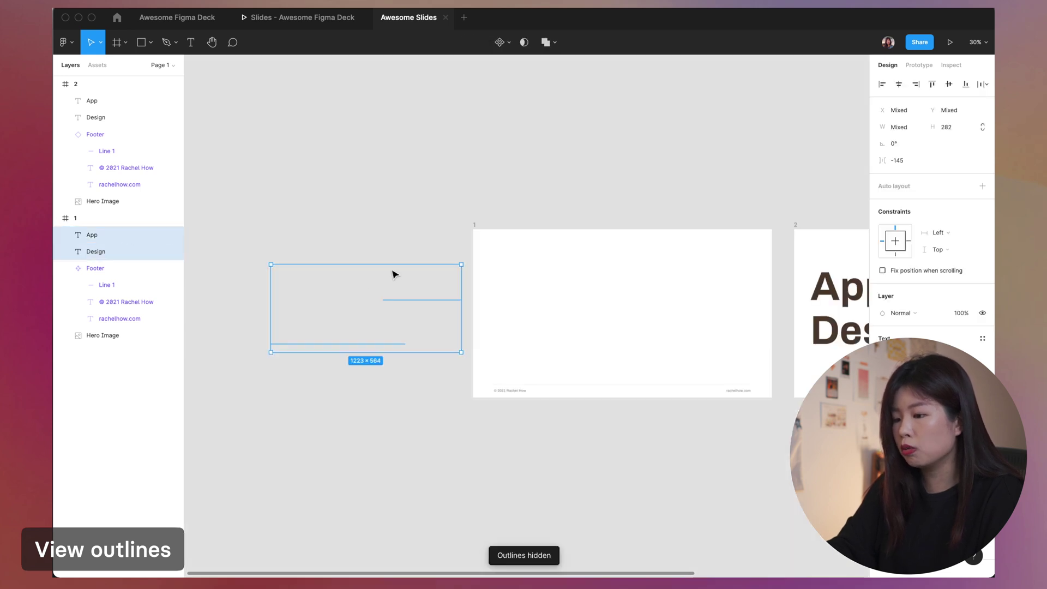
left_click(958, 313)
type("0")
key("Return")
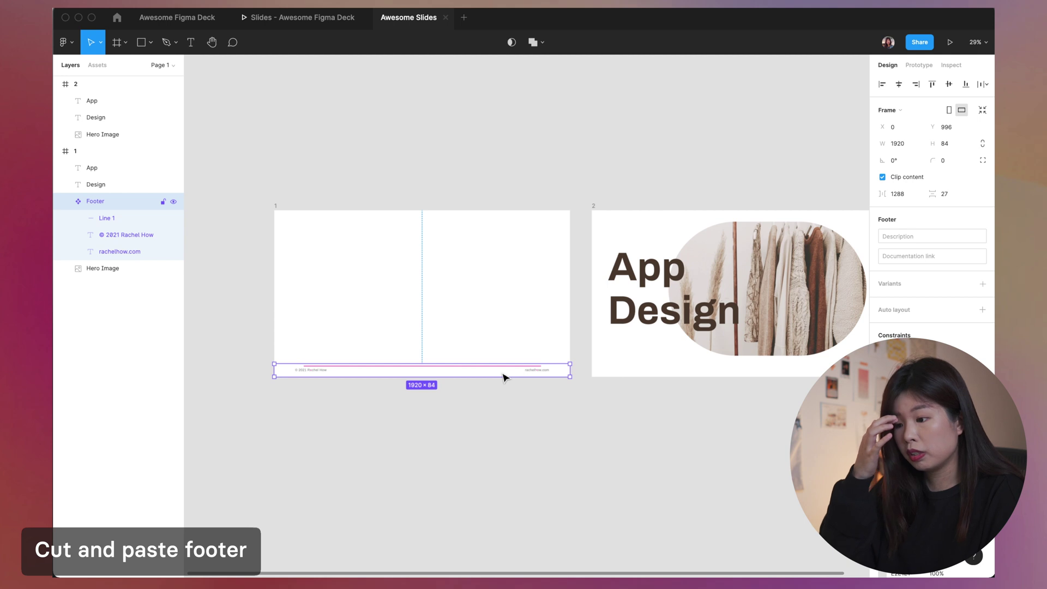
Step: Cut the main Footer component from slide 1 and paste it into slide 2
key("super+x")
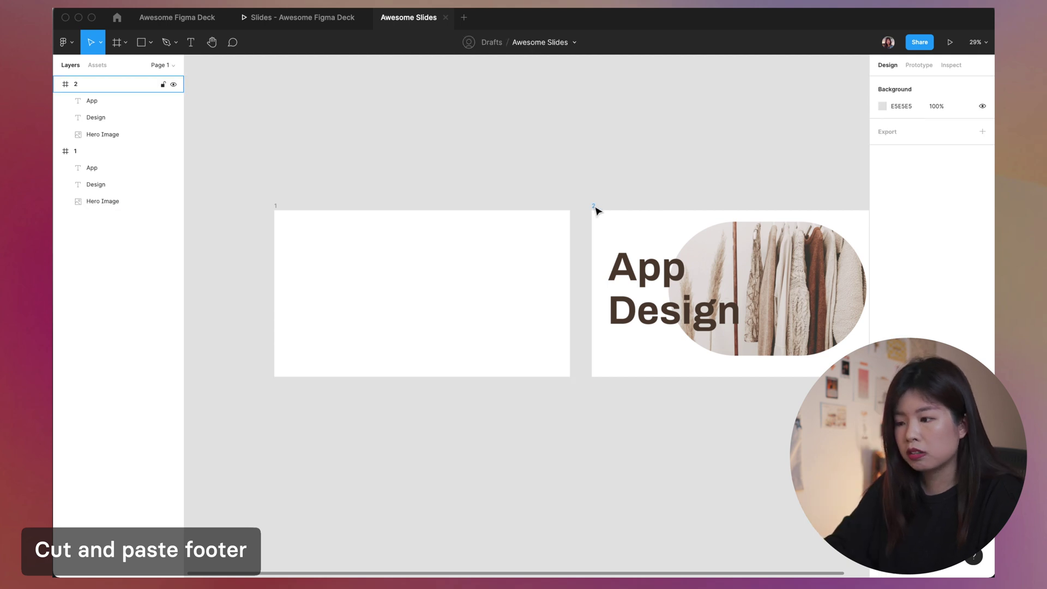
left_click(594, 207)
key("super+v")
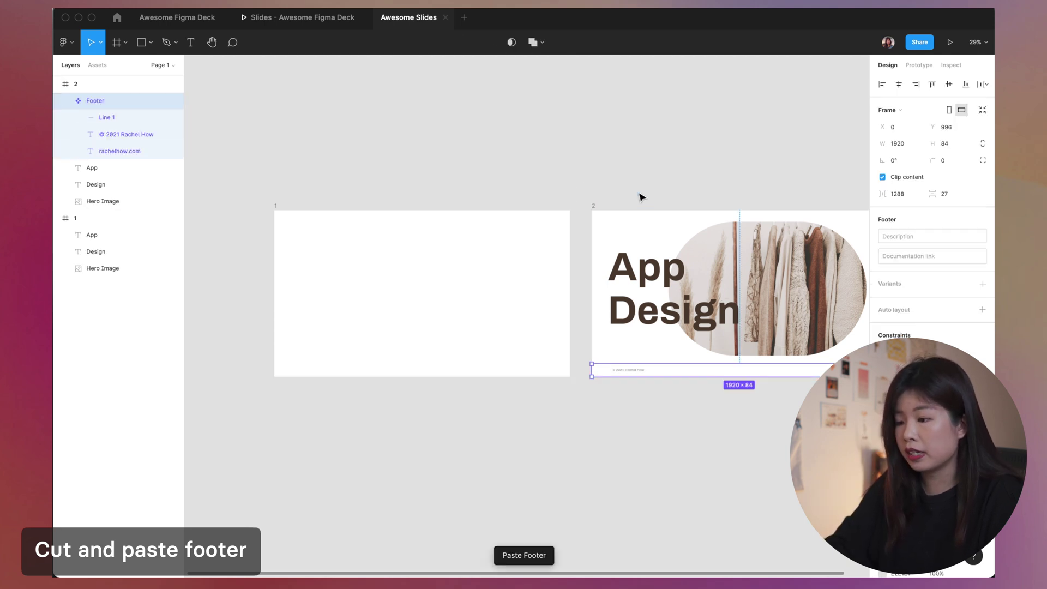
left_click(638, 200)
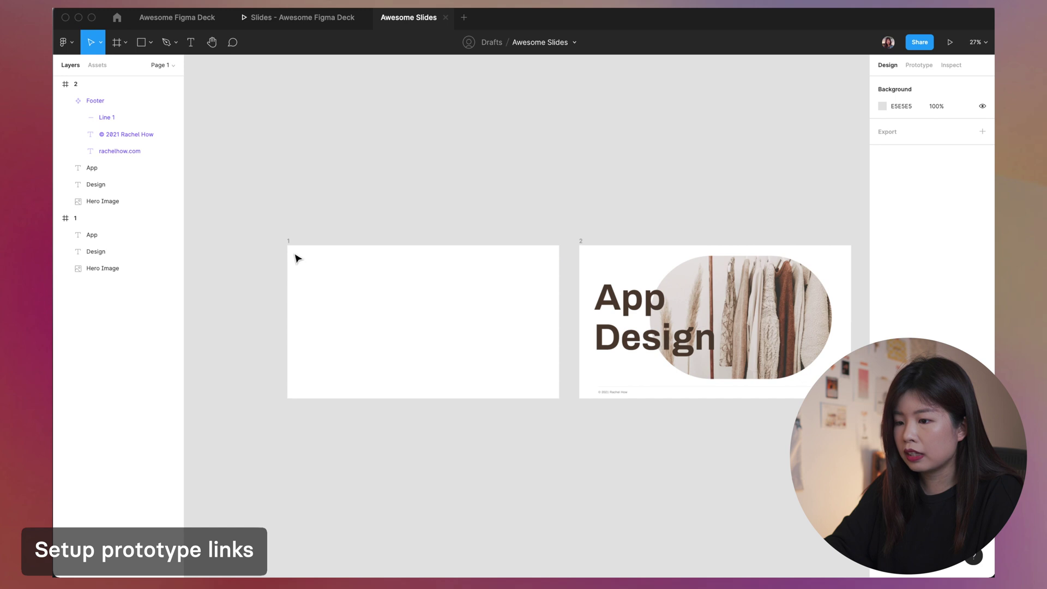
Step: Create a prototype connection from slide 1 to slide 2
left_click(287, 240)
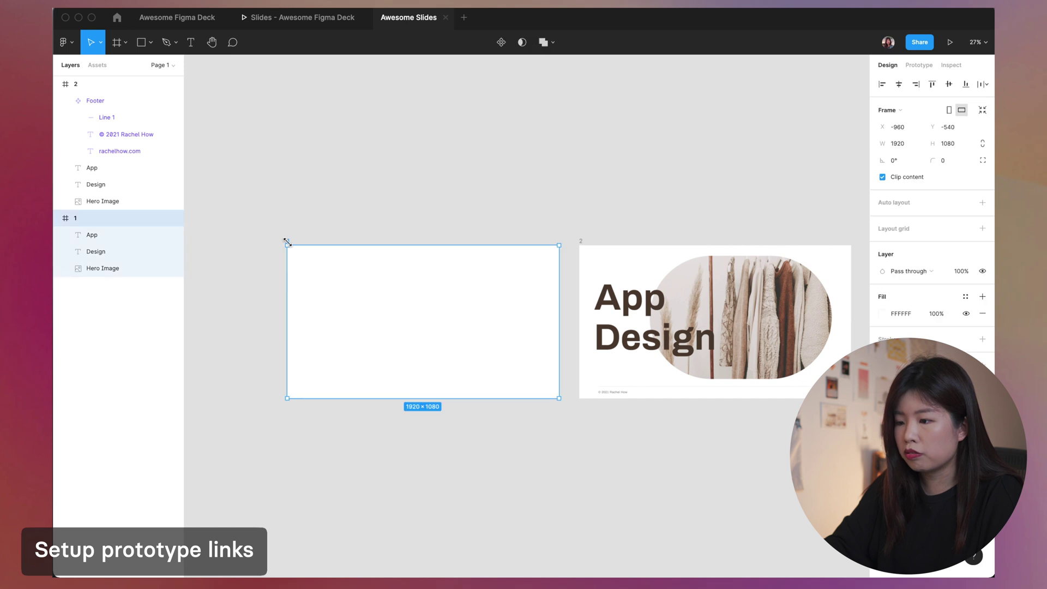
left_click(921, 65)
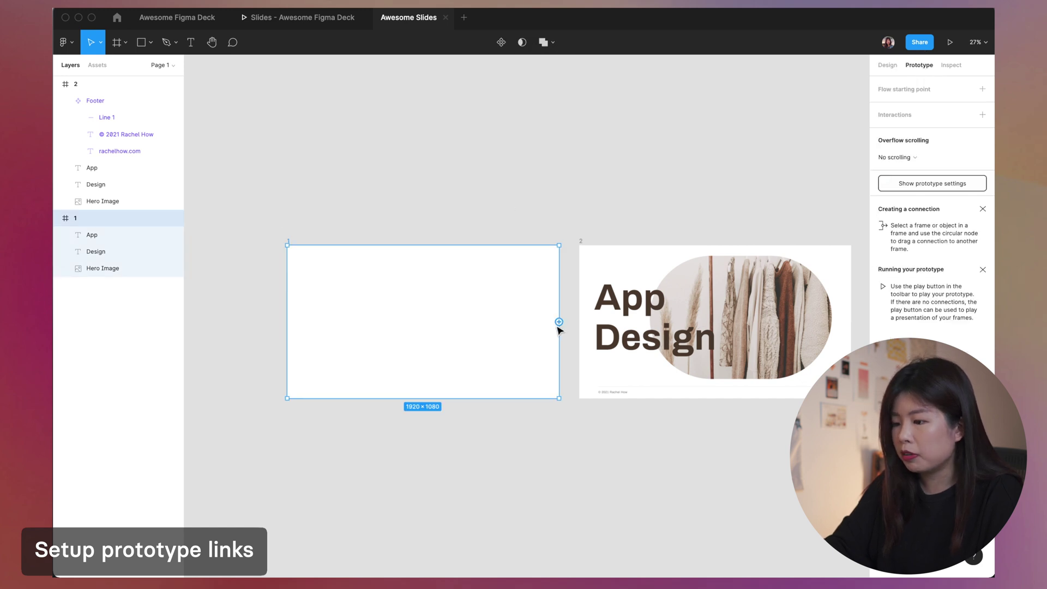
scroll(559, 330, "up", 5)
left_click_drag(564, 320, 631, 313)
scroll(631, 314, "down", 3)
scroll(631, 313, "right", 5)
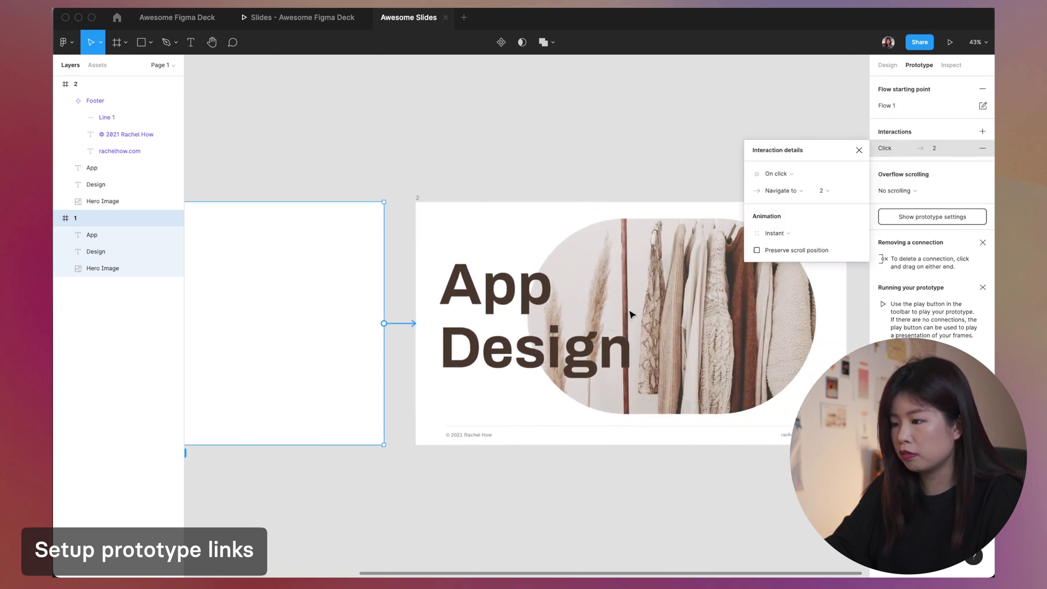
Step: Set the connection's animation to Smart animate with a duration of 1000 ms
left_click(777, 233)
left_click(787, 259)
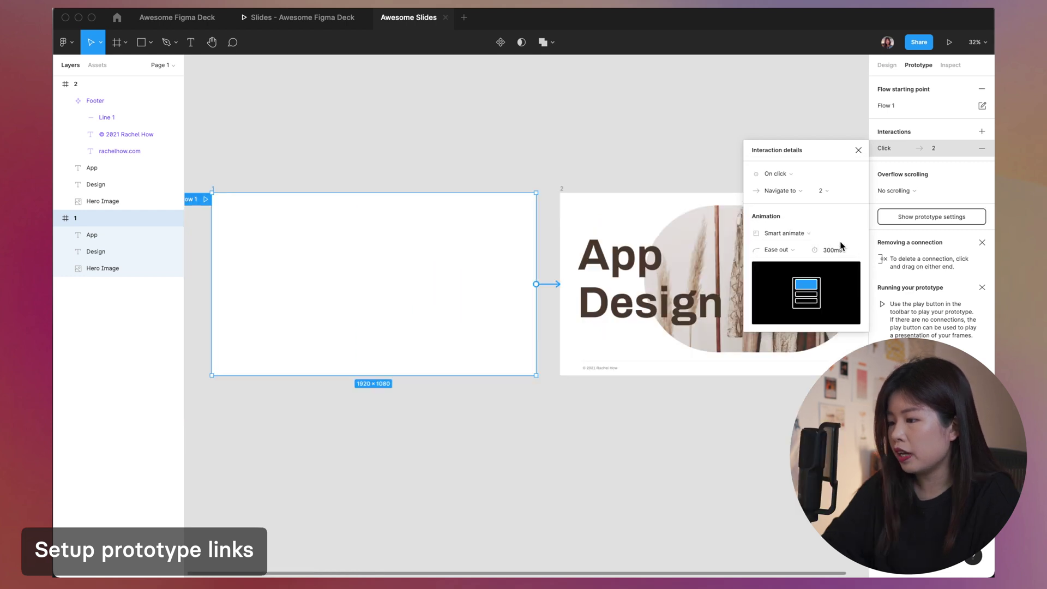
left_click(837, 251)
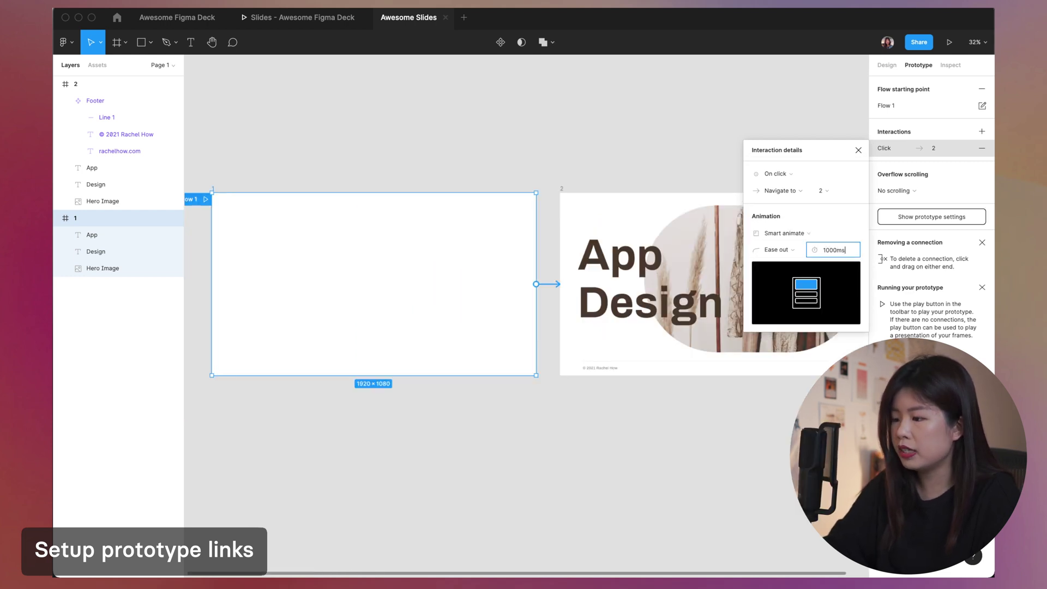
type("1000")
key("Return")
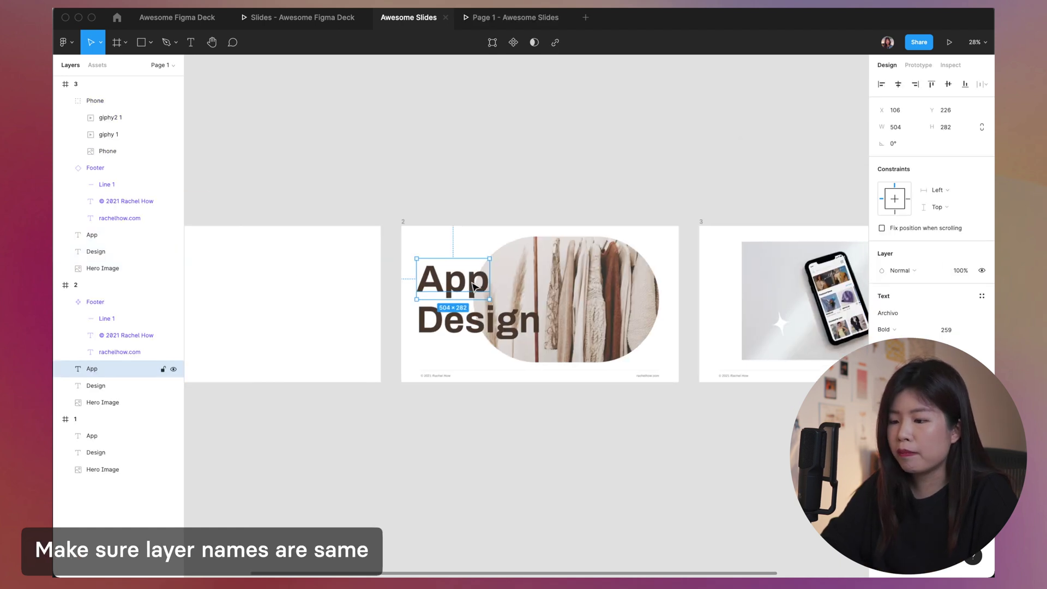
Step: Compare the "App" text layer's name on slides 2 and 3
scroll(676, 285, "right", 3)
scroll(678, 284, "right", 1)
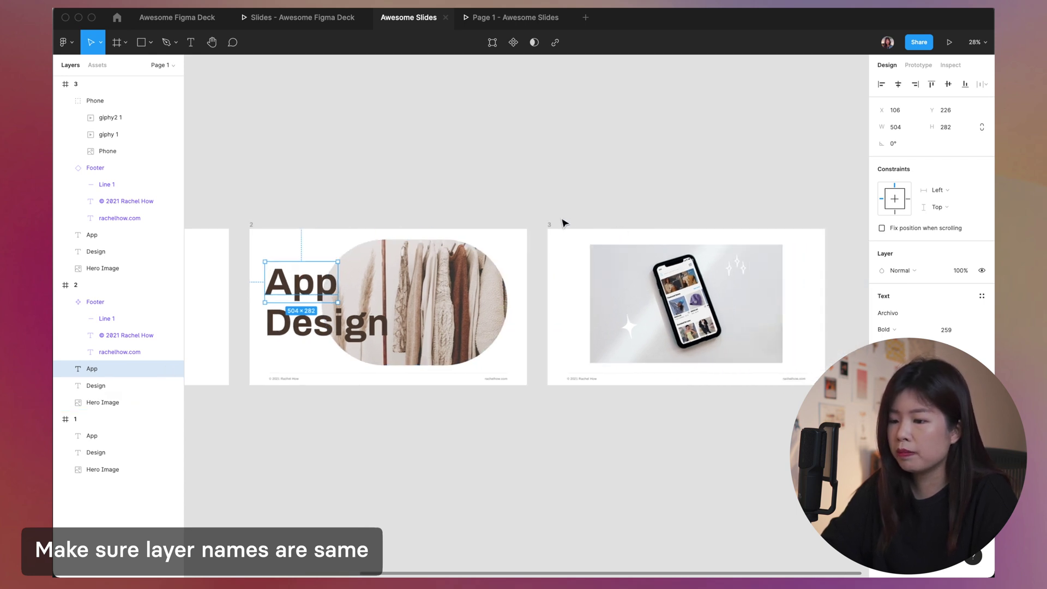
left_click(93, 235)
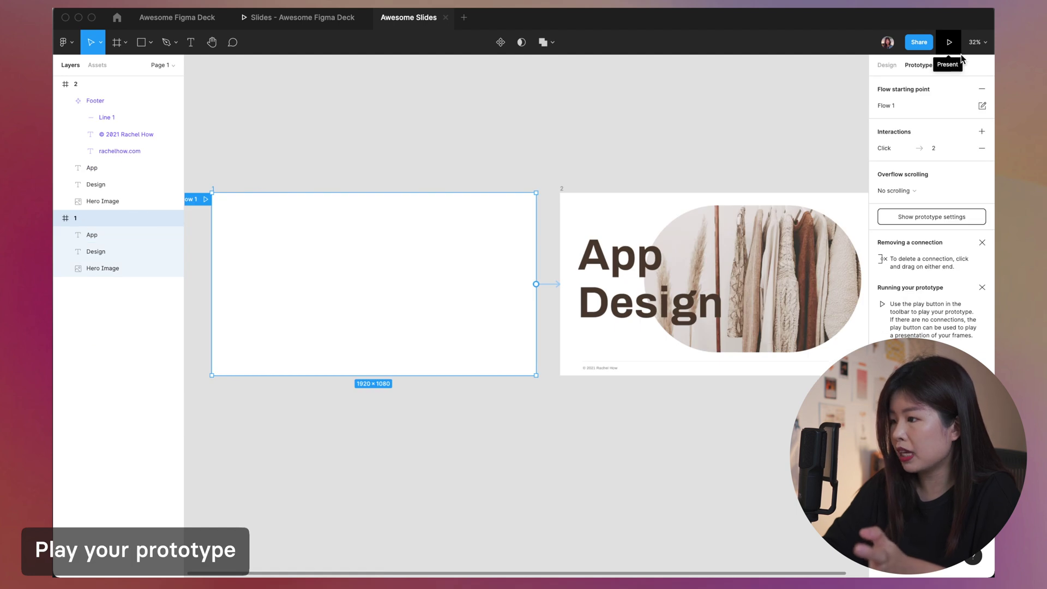
Step: Play the prototype, and switch to the "Slides - Awesome Figma Deck" presentation to step one slide forward and back
left_click(952, 43)
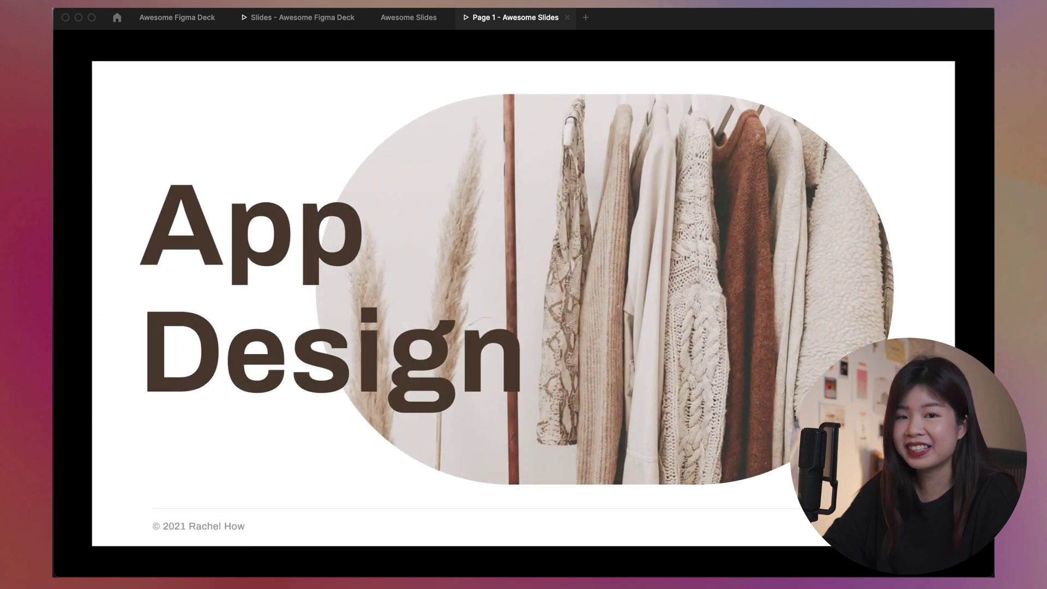
left_click(303, 17)
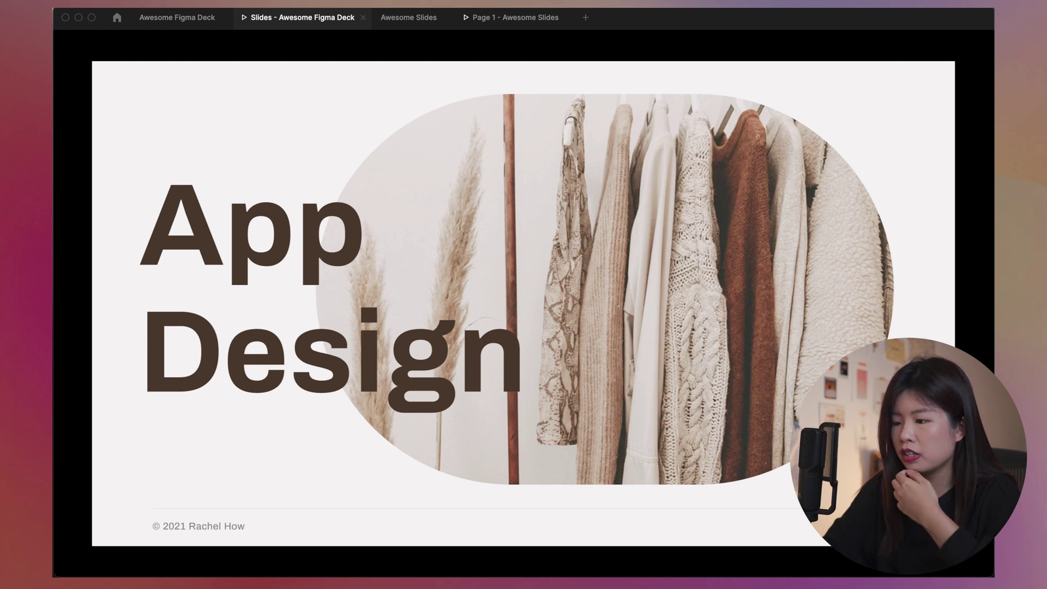
key("Right")
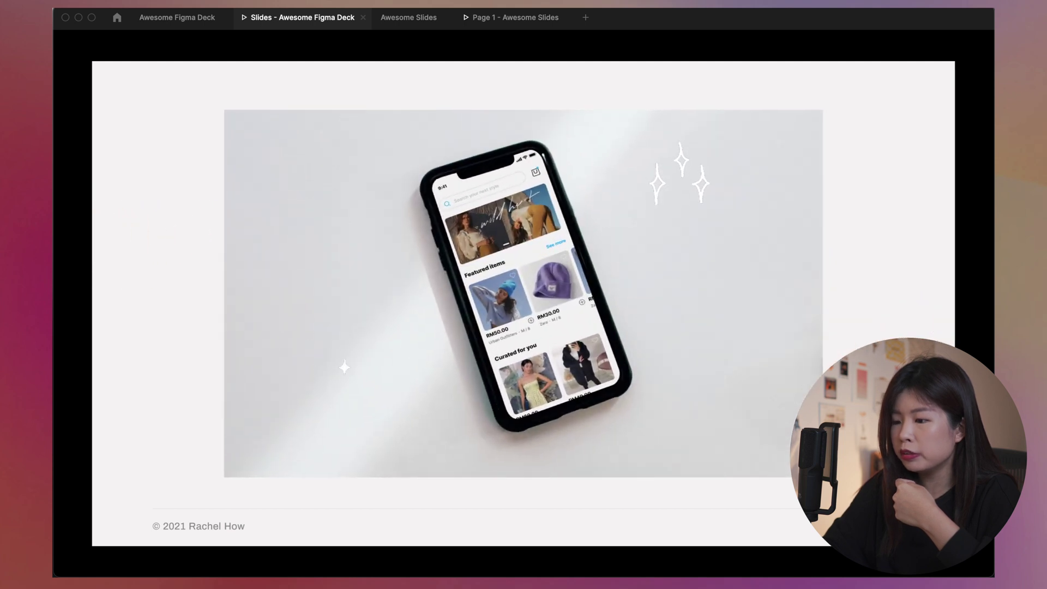
key("Left")
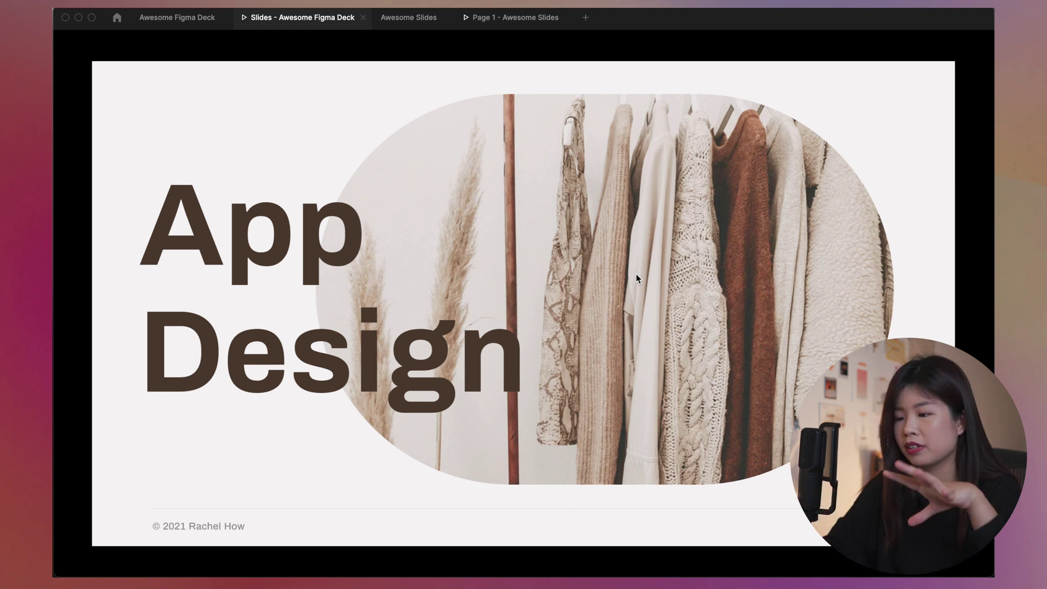
Step: Advance the "Slides - Awesome Figma Deck" presentation by one slide
key("Right")
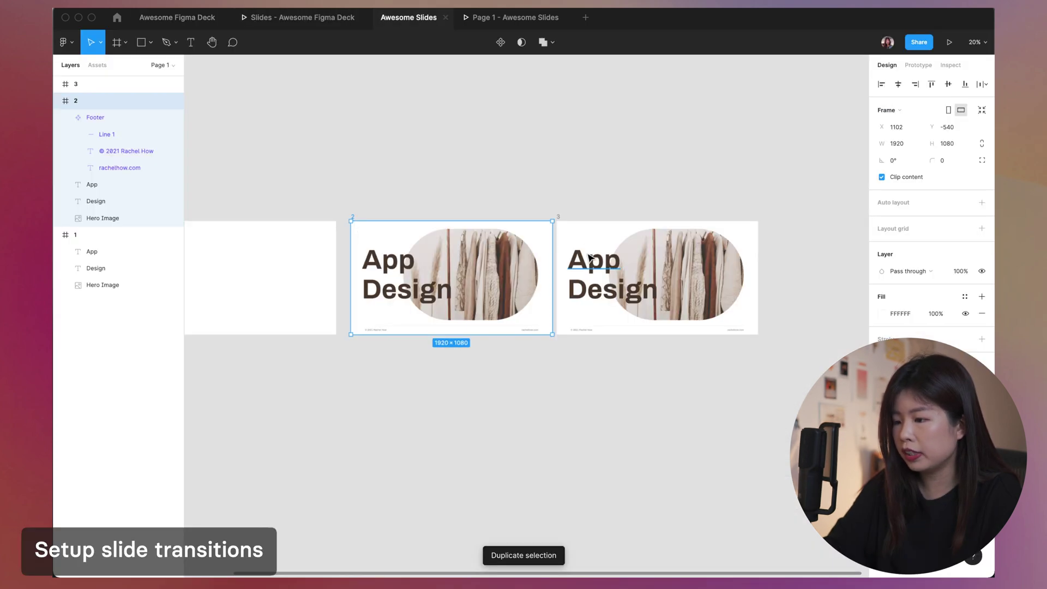
Step: Move the "App" text past slide 3's left edge and the "Design" text past its right edge, out of view
left_click(557, 219)
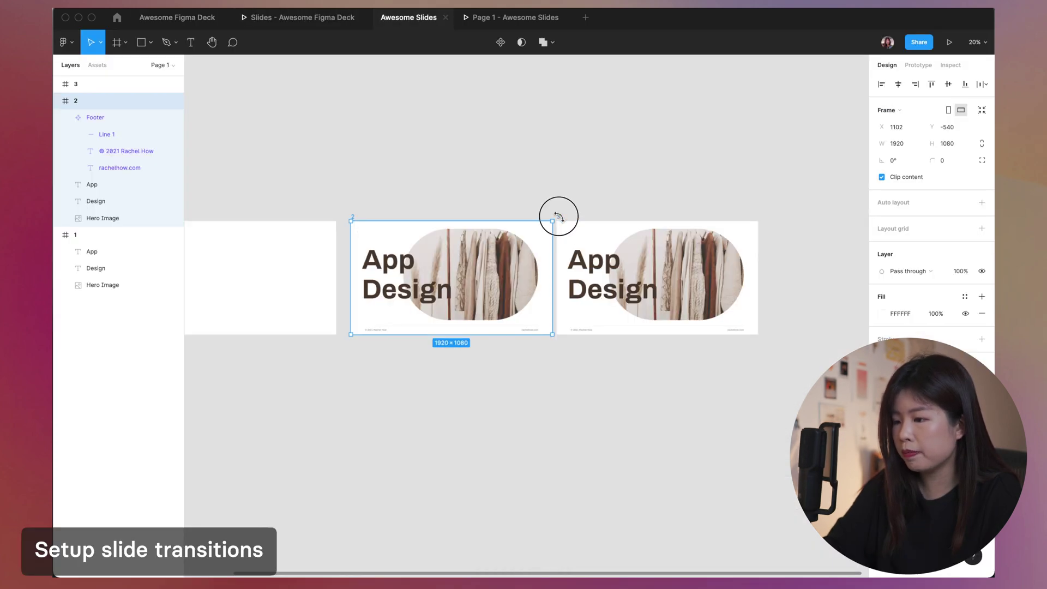
left_click(540, 254)
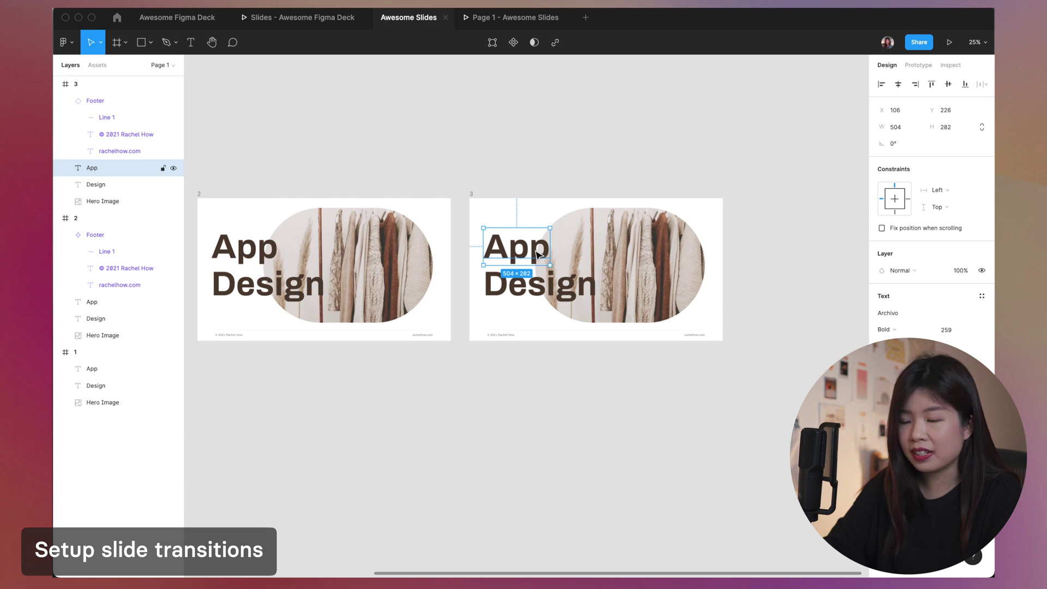
left_click_drag(533, 248, 437, 243)
left_click(518, 292)
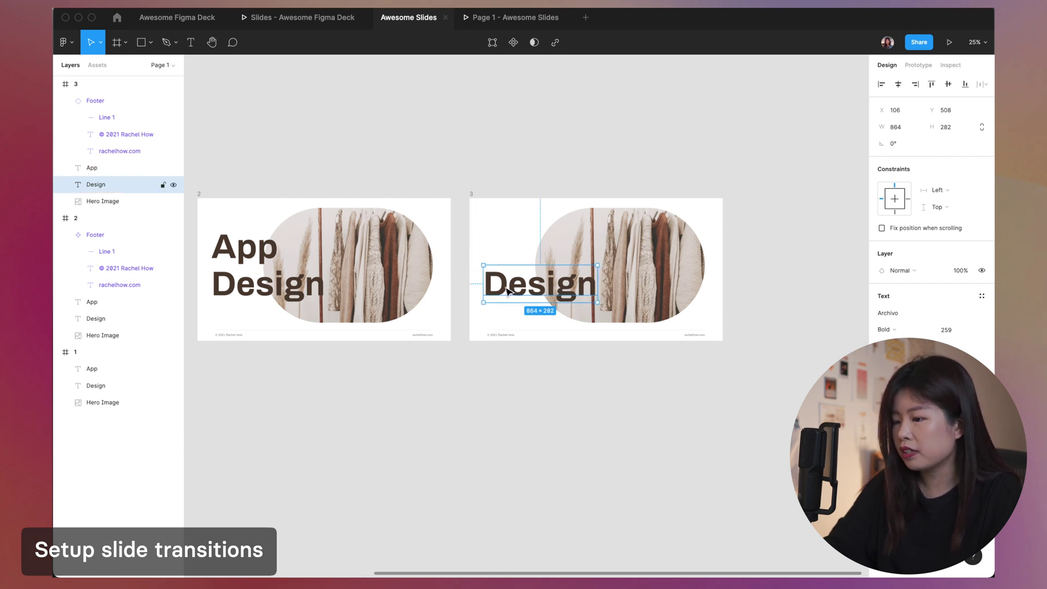
left_click_drag(506, 292, 376, 291)
Step: Shrink slide 3's Hero Image to about 136 × 92 on the upper right of the slide and edit its layer opacity
left_click(594, 317)
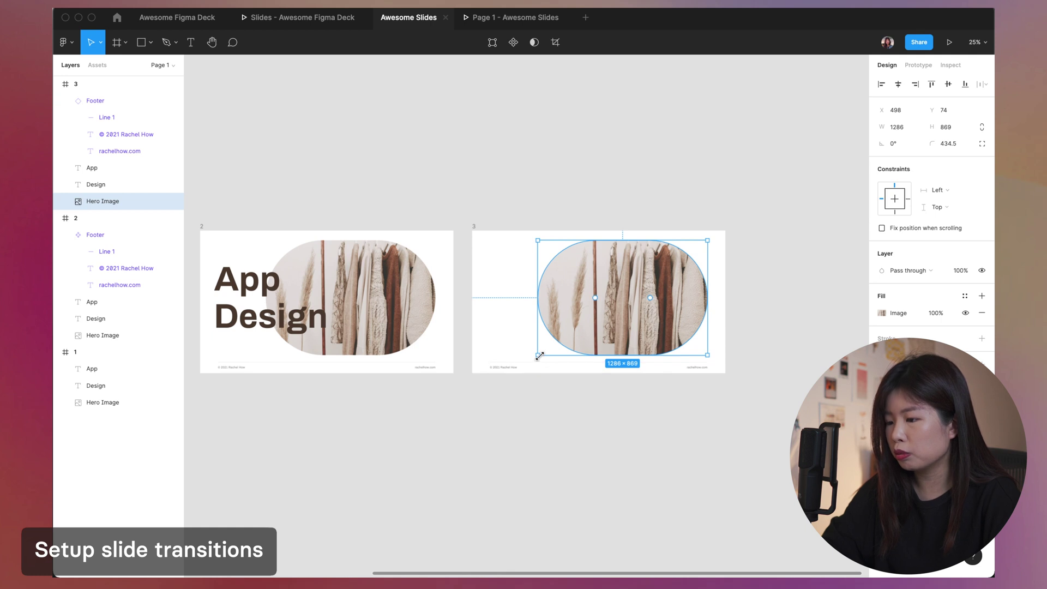
left_click_drag(539, 356, 658, 277)
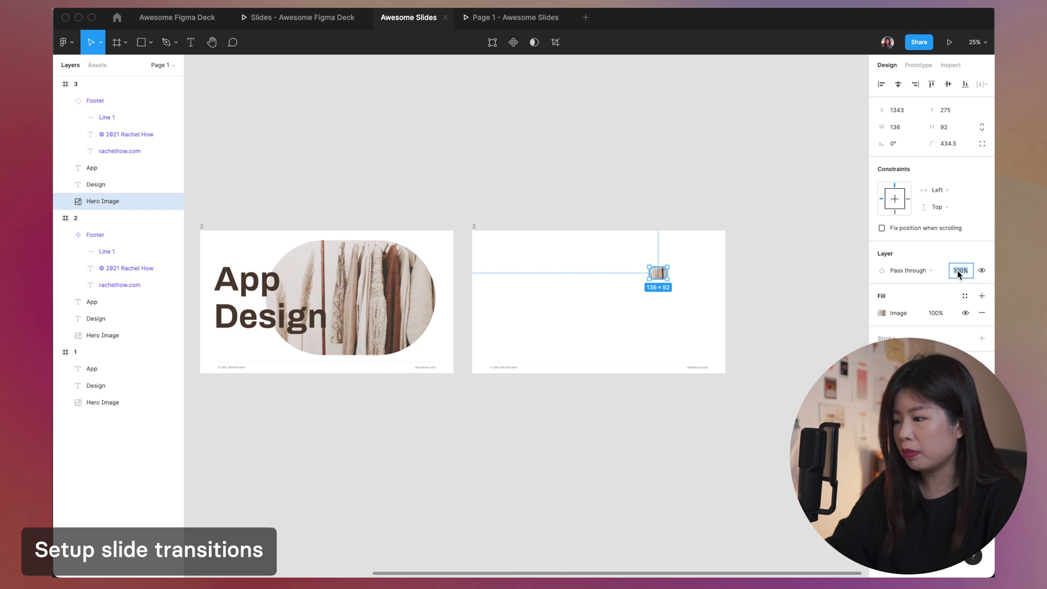
key("Return")
Step: Select the "Design" and "App" text layers of slide 3 together and open their layer opacity for editing
left_click(95, 184)
left_click(91, 167, "shift")
left_click(948, 303)
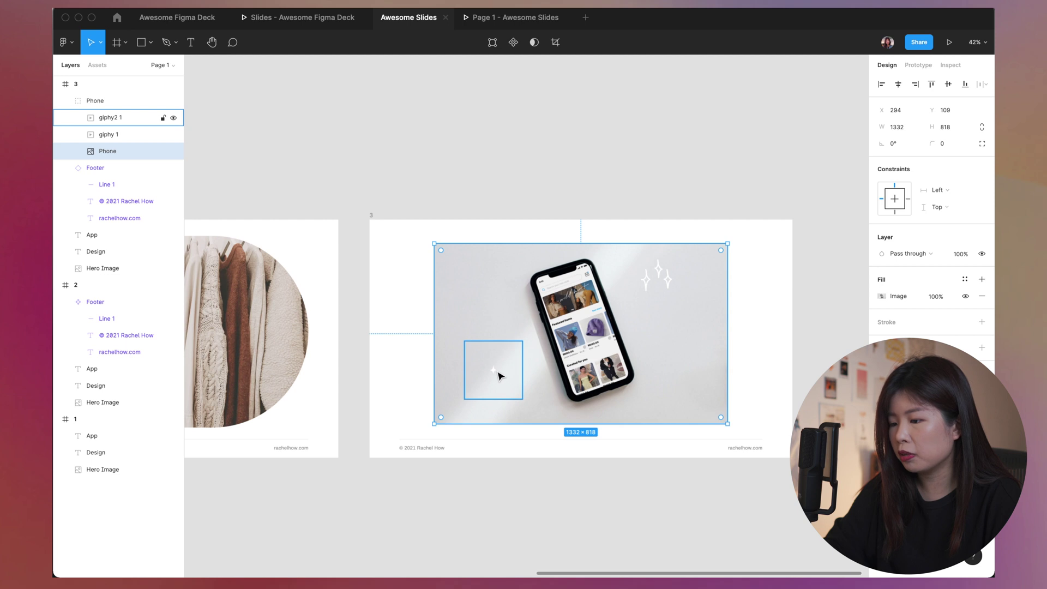
Step: Switch to the browser, search giphy.com for "bling white" and save the white star sticker as an image
left_click(498, 374)
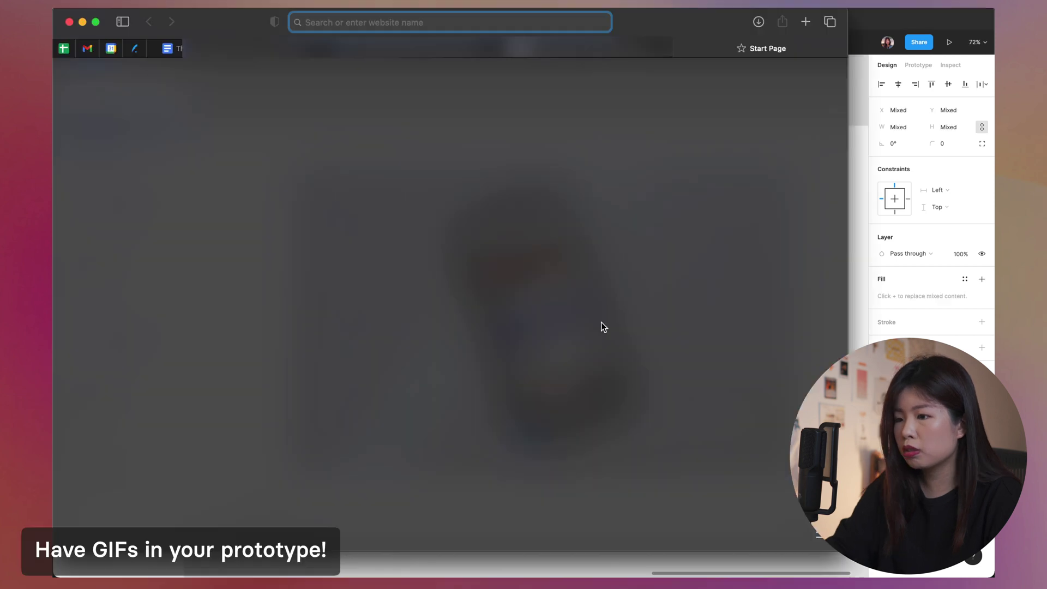
type("giphy.com")
key("Return")
type("bling ")
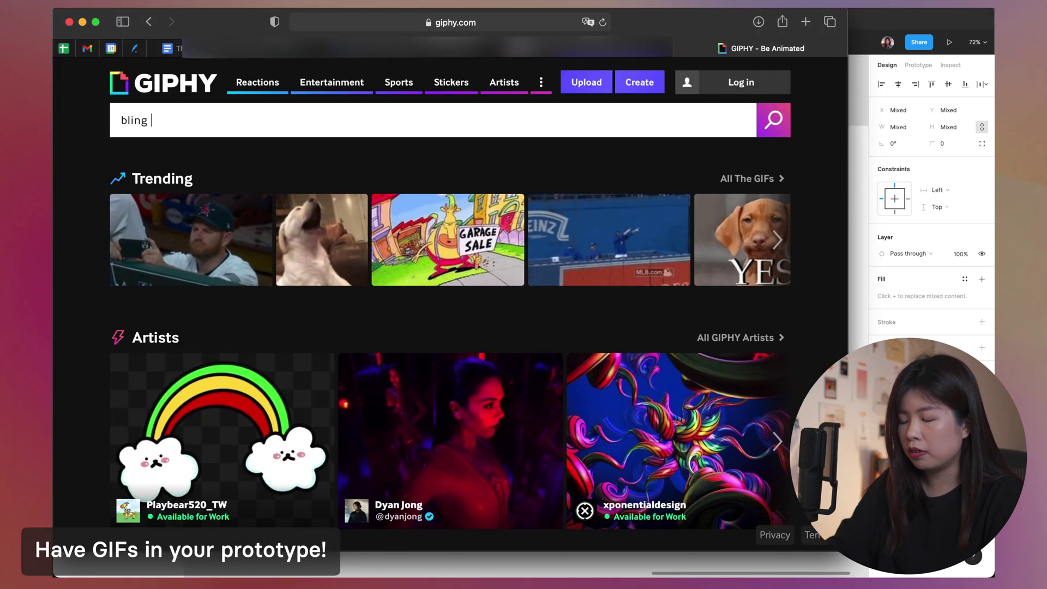
type("white")
key("Return")
left_click(221, 202)
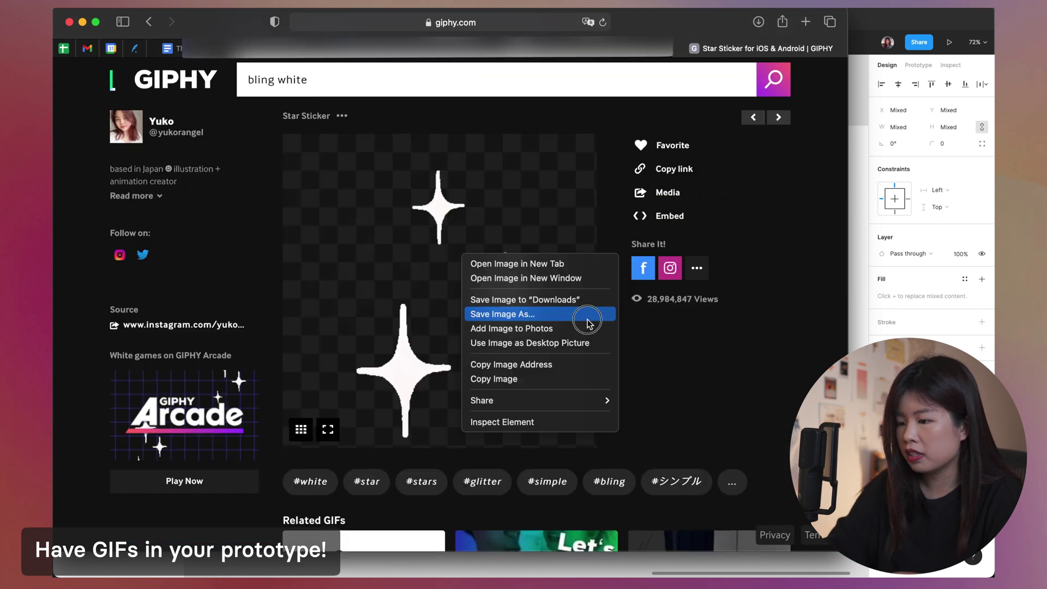
left_click(588, 318)
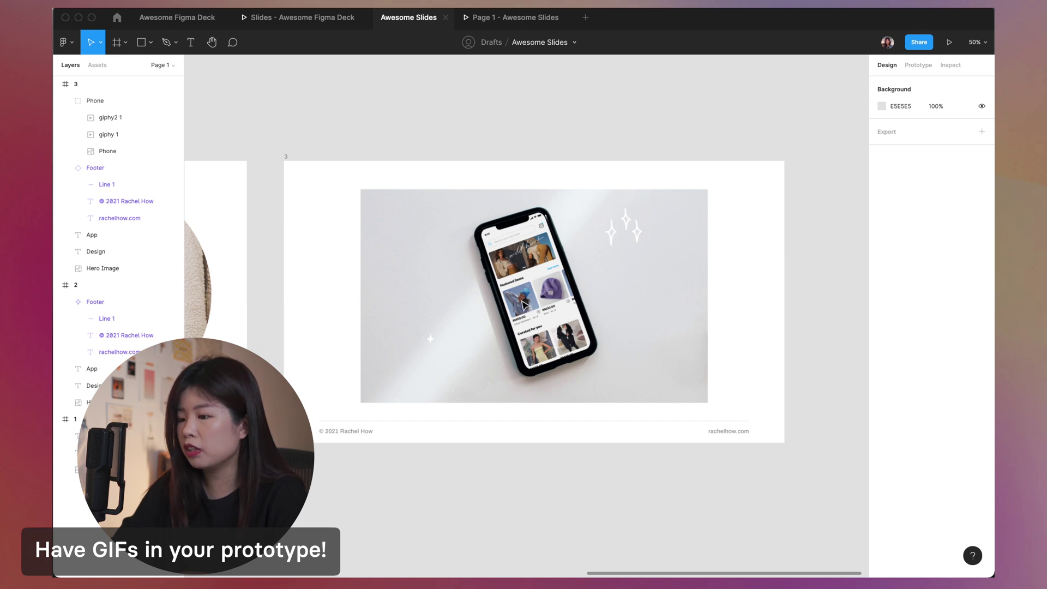
Step: Open the fill of the three-star GIF on slide 3's phone picture and scrub through its animation frames
left_click(558, 244)
scroll(556, 239, "up", 3)
double_click(671, 246)
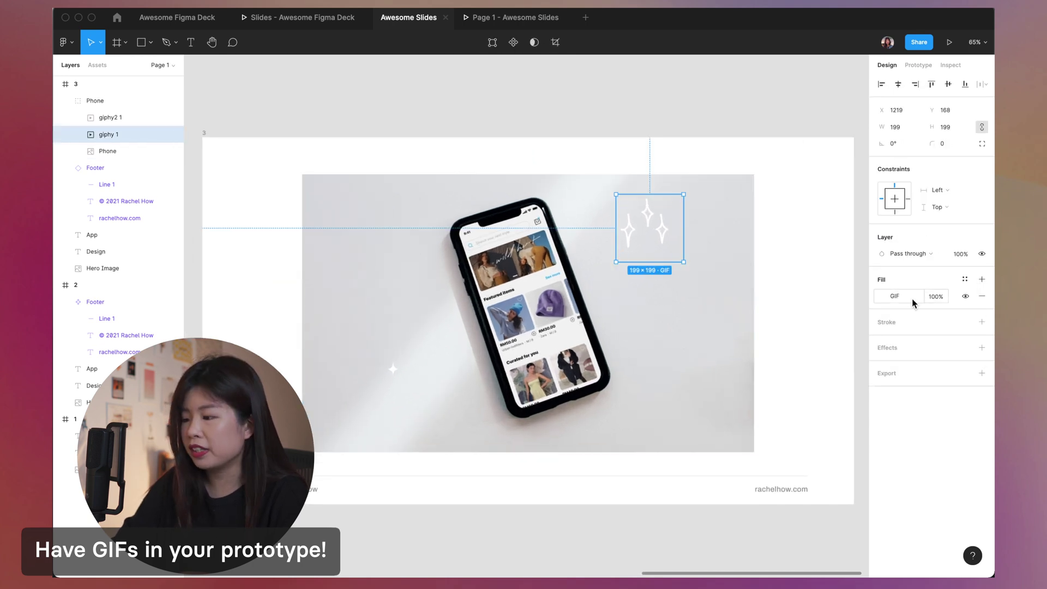
left_click(881, 297)
left_click(812, 425)
left_click_drag(812, 427, 771, 426)
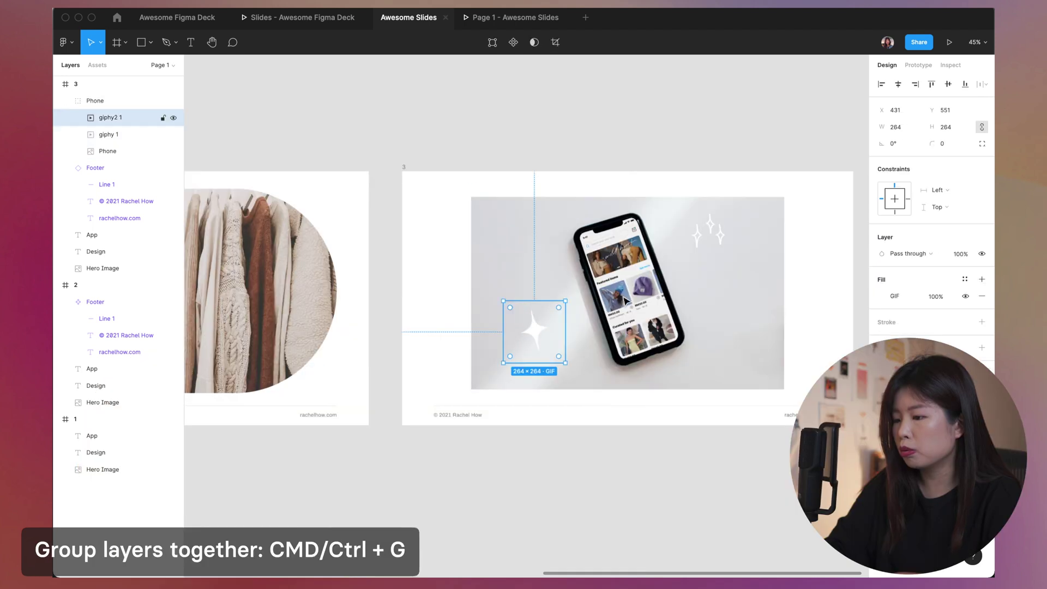
Step: Group the phone picture with both star GIFs on slide 3 and name the group "Phone"
left_click(700, 261, "shift")
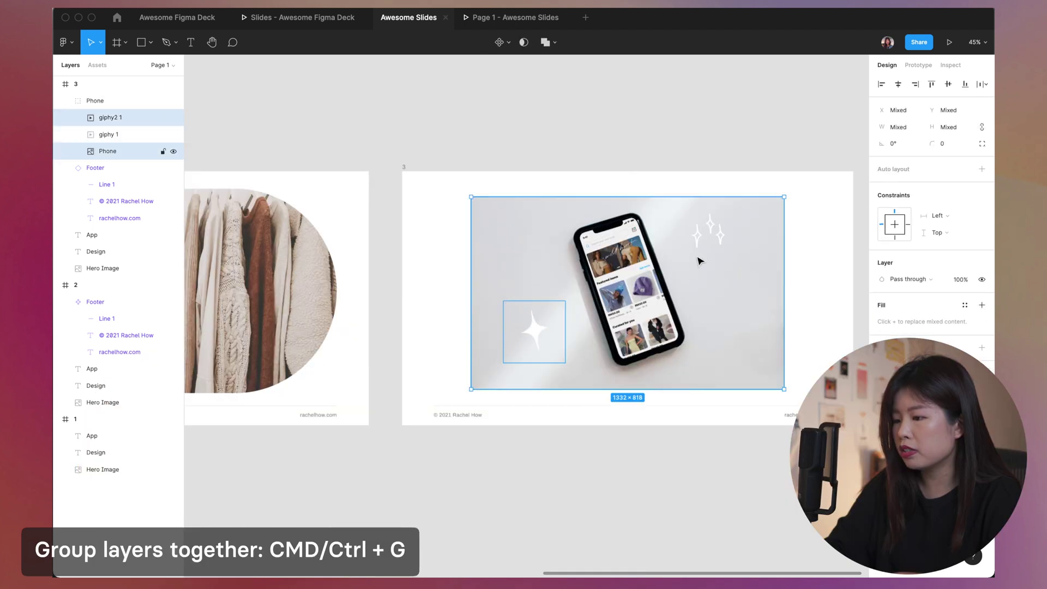
left_click(730, 235, "shift")
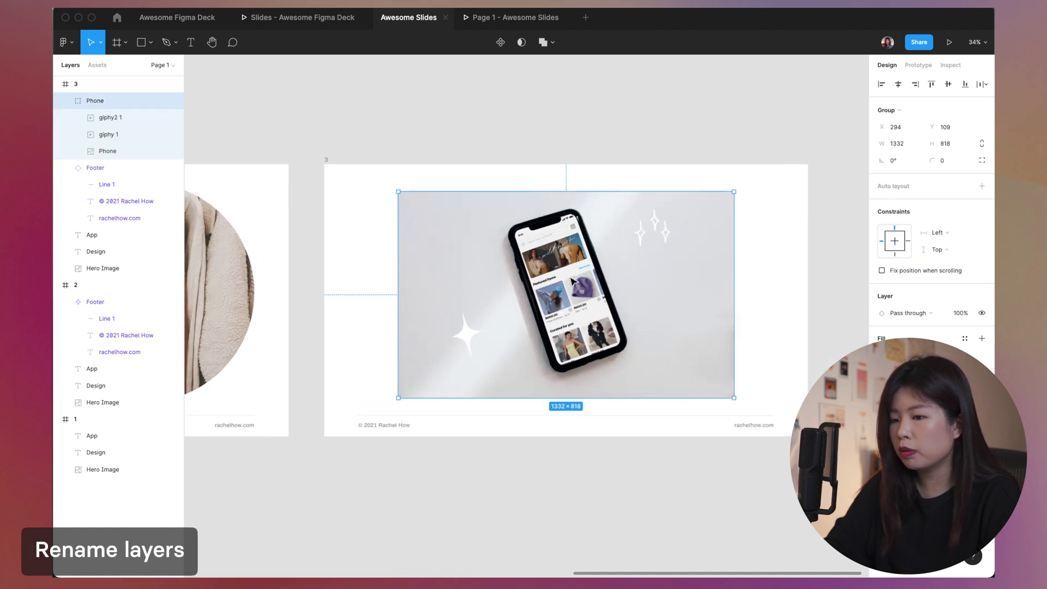
double_click(97, 101)
type("Phone")
key("Return")
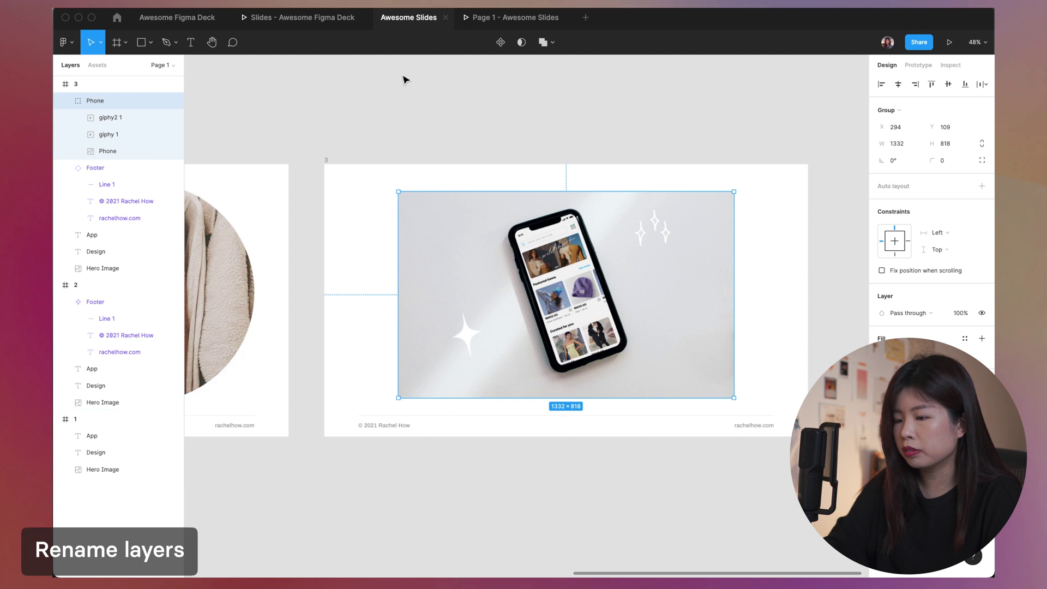
Step: Create a prototype connection from slide 2 to slide 3 using Smart animate, Ease out and 1000 ms
key("ctrl+backslash")
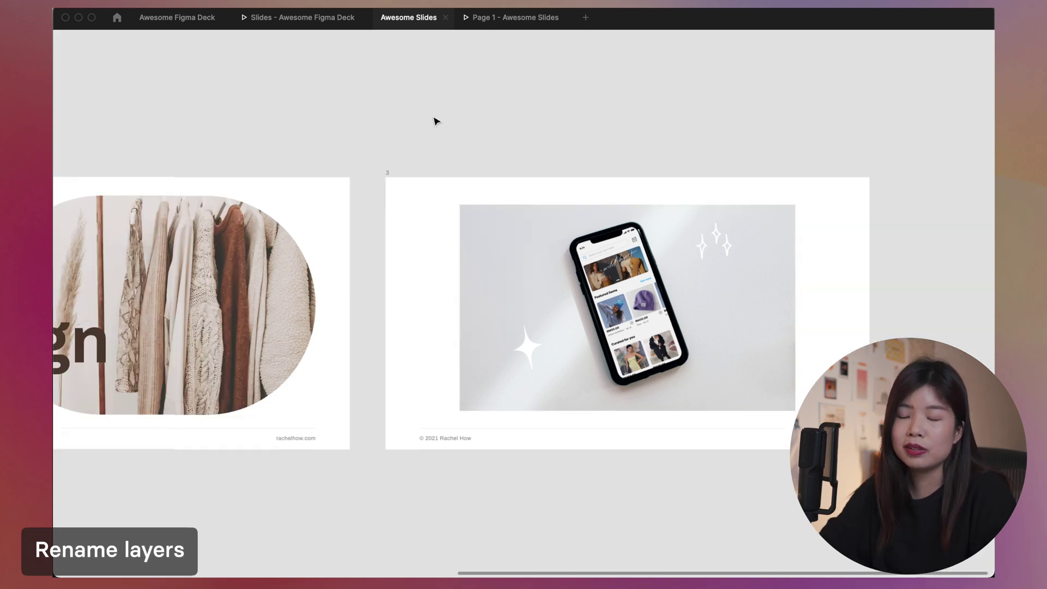
scroll(495, 186, "down", 3)
scroll(495, 187, "left", 2)
scroll(496, 192, "down", 3)
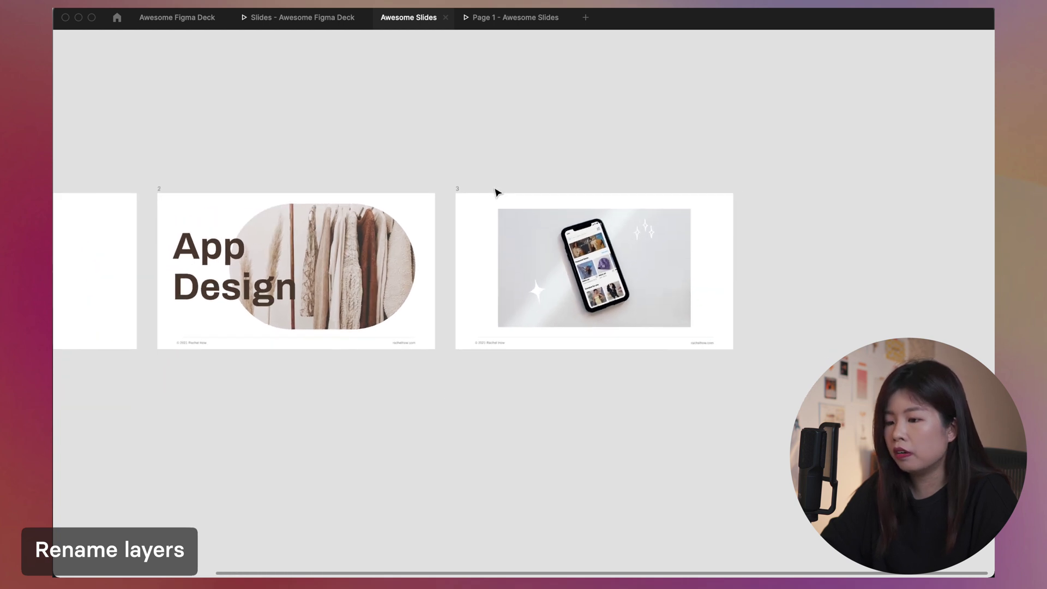
scroll(496, 192, "up", 1)
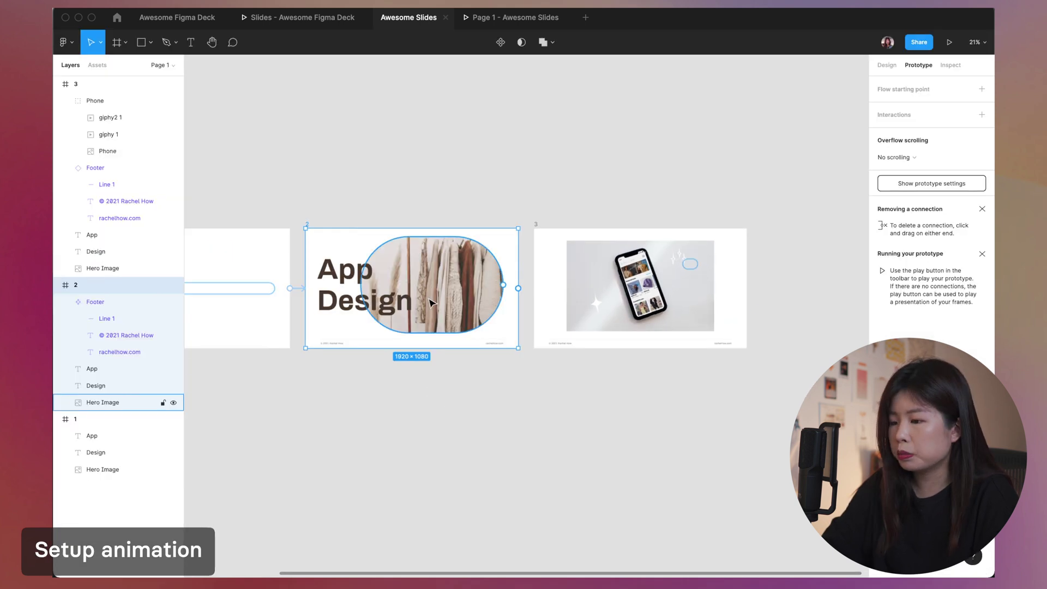
left_click_drag(518, 288, 544, 291)
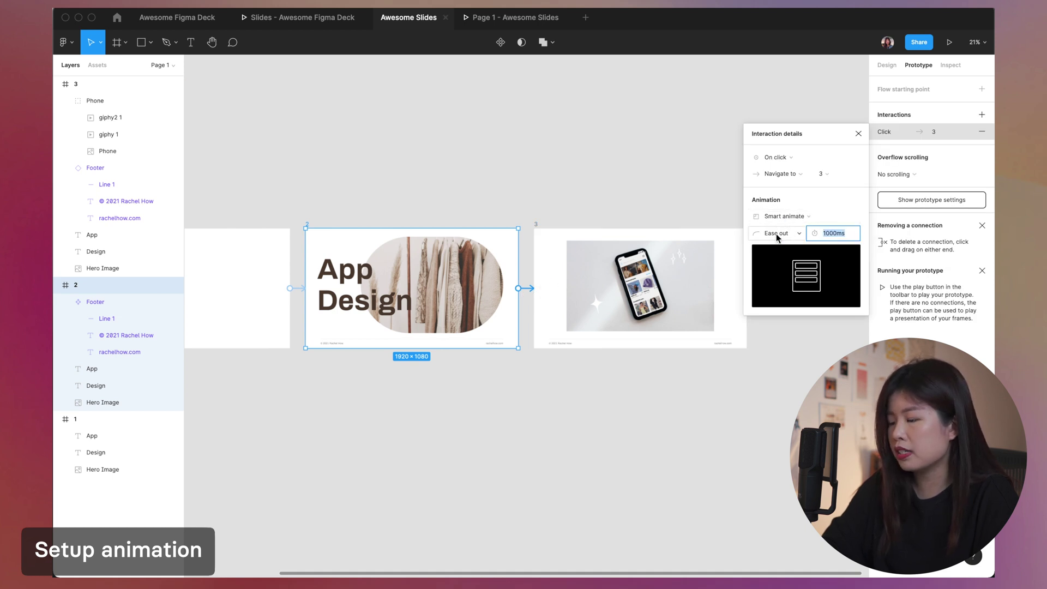
left_click(858, 133)
Step: Play the prototype and move back and forth between slides 2 and 3 to check the transition
key("super+alt+Return")
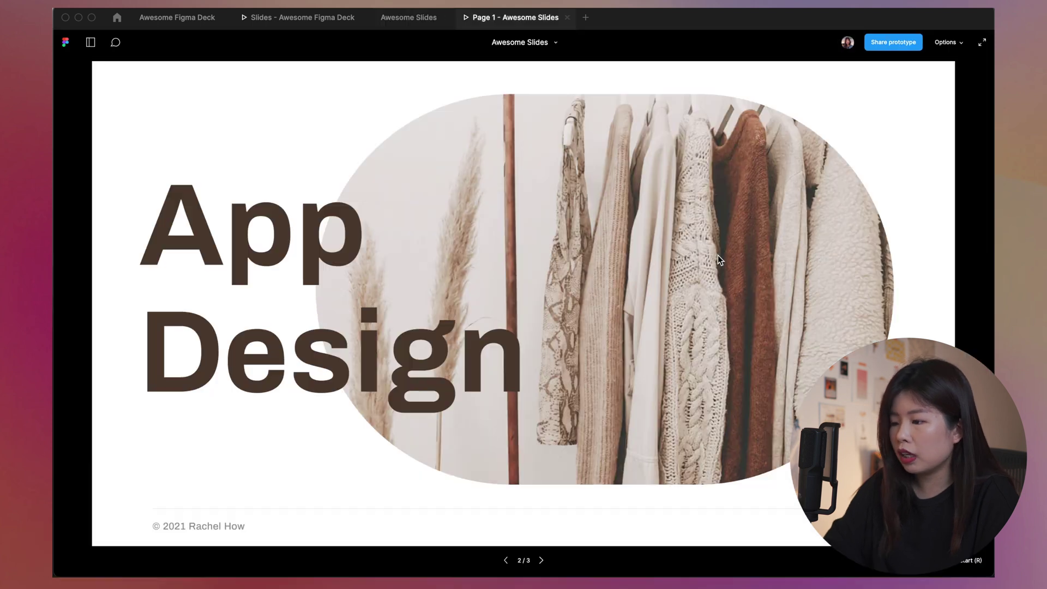
left_click(717, 255)
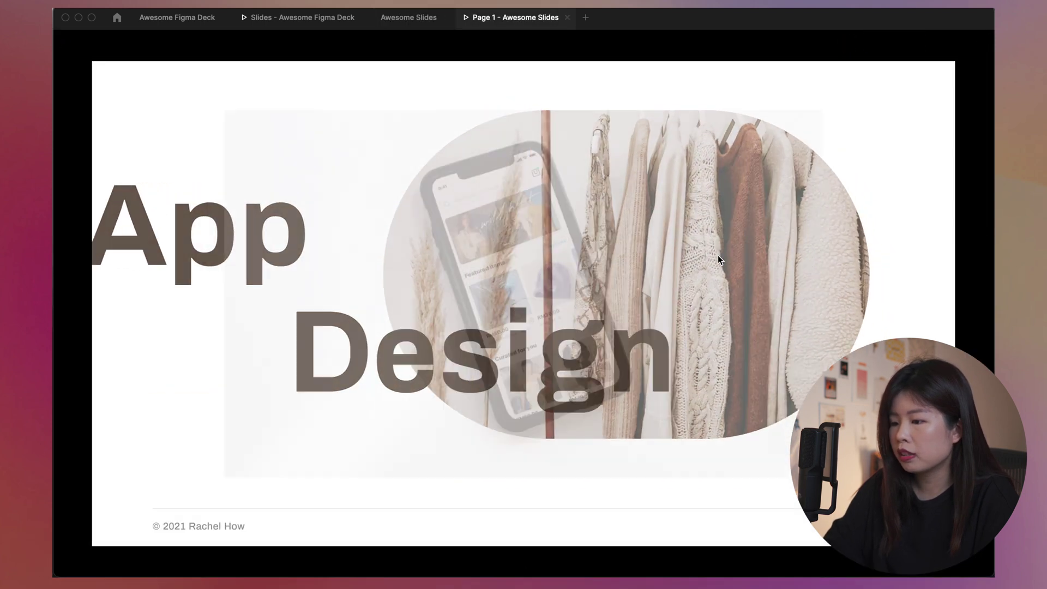
key("Left")
left_click(709, 255)
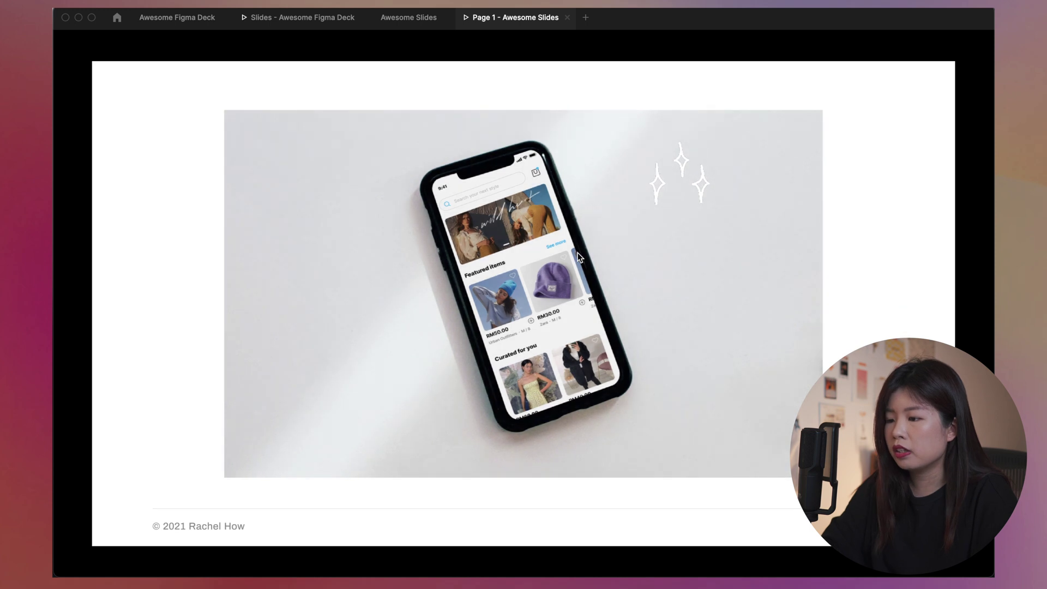
key("Left")
Step: Copy the "Phone" group from slide 3 and paste it into slide 2
left_click(361, 266)
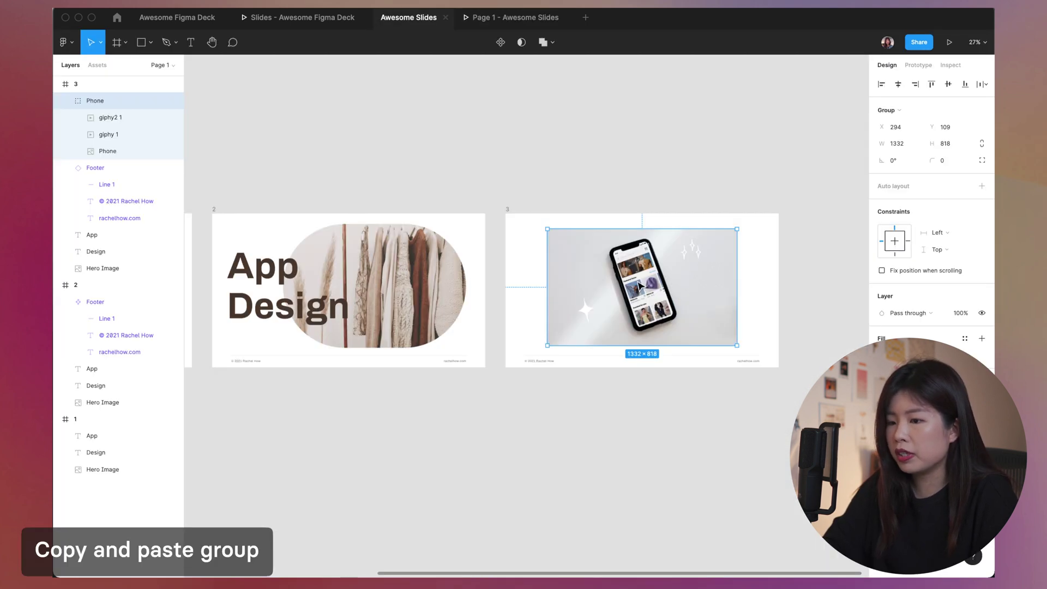
scroll(638, 282, "left", 1)
left_click(258, 236)
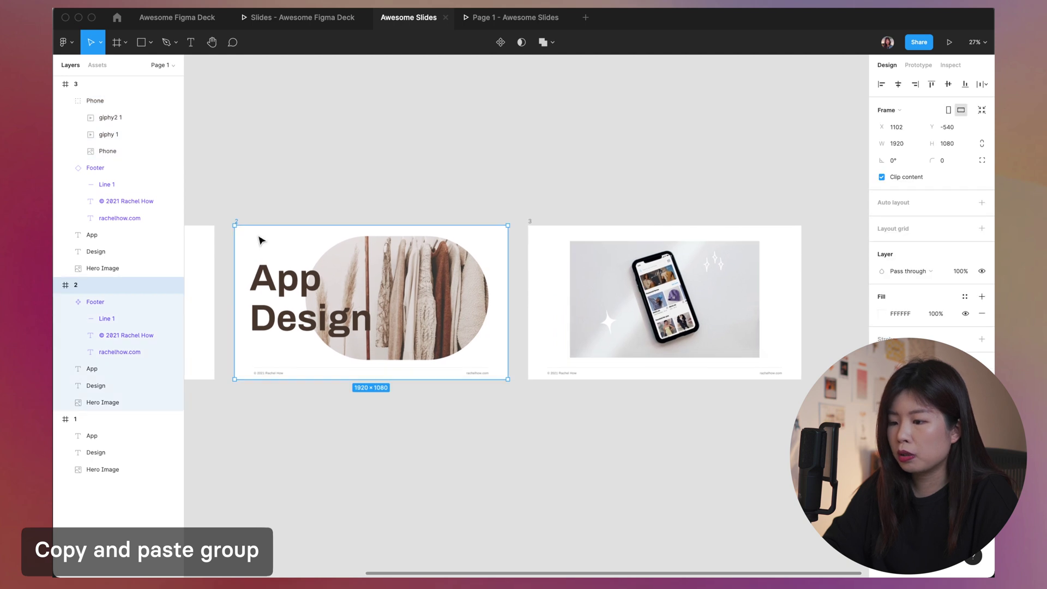
scroll(258, 236, "left", 2)
scroll(258, 236, "up", 3)
key("super+v")
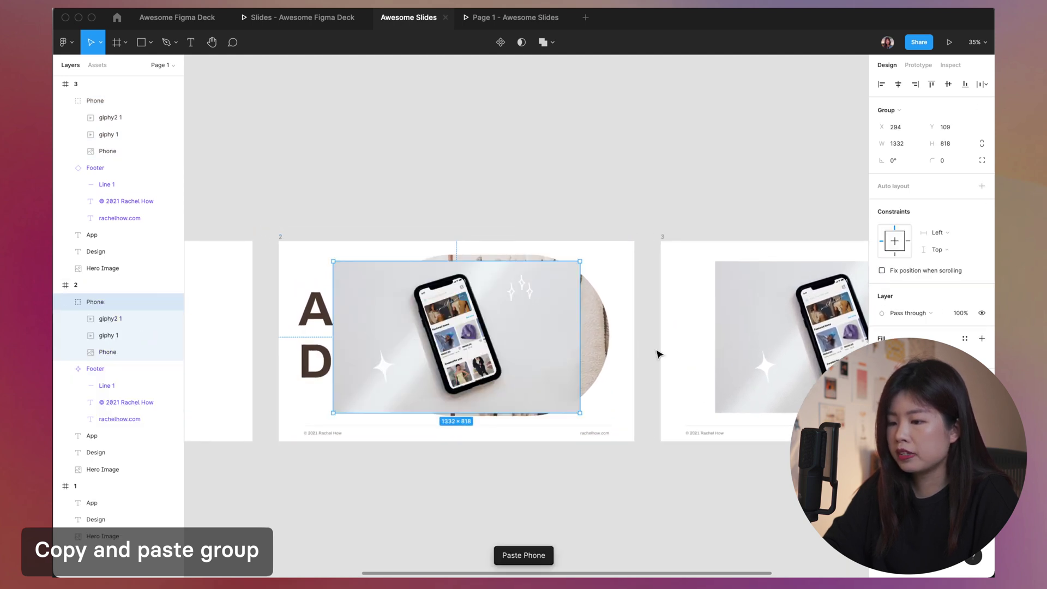
Step: Scale slide 2's "Phone" group to about 183 × 112 over the clothes photo and send it behind the Hero Image
key("k")
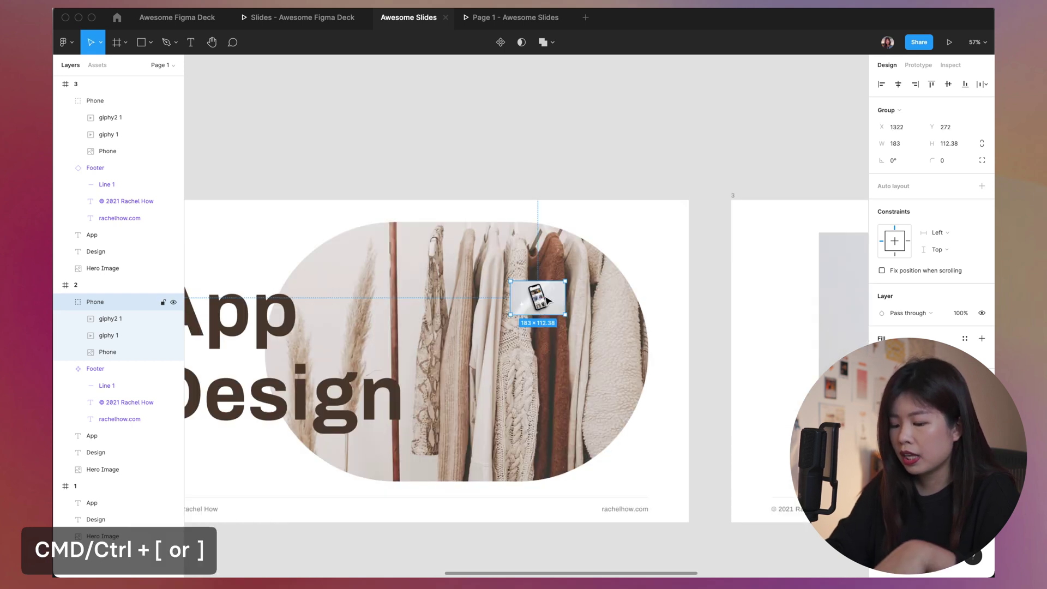
key("super+bracketleft")
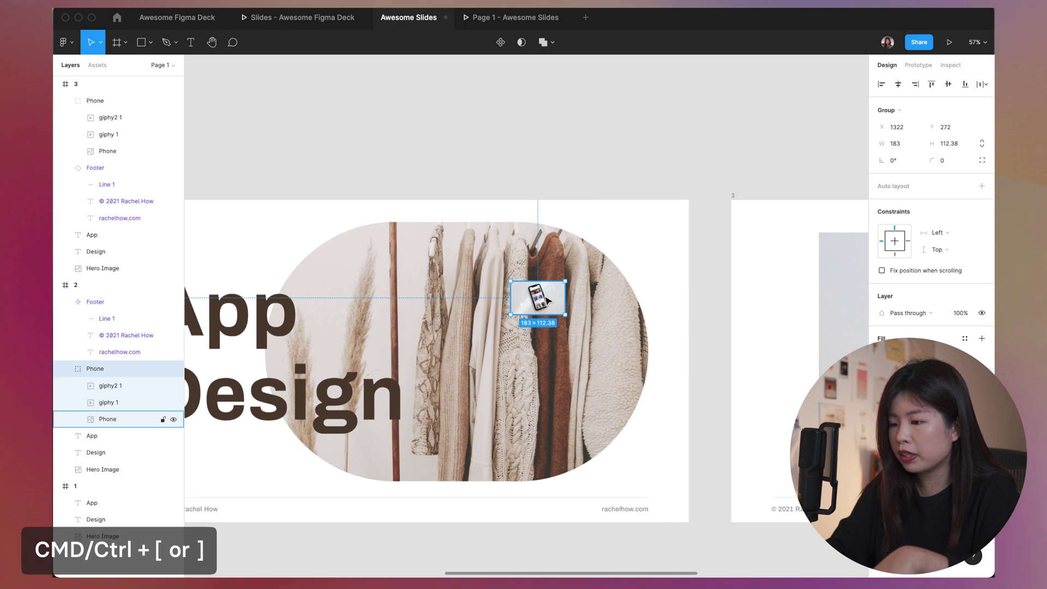
key("super+bracketleft")
key("super+bracketleft")
key("super+bracketleft")
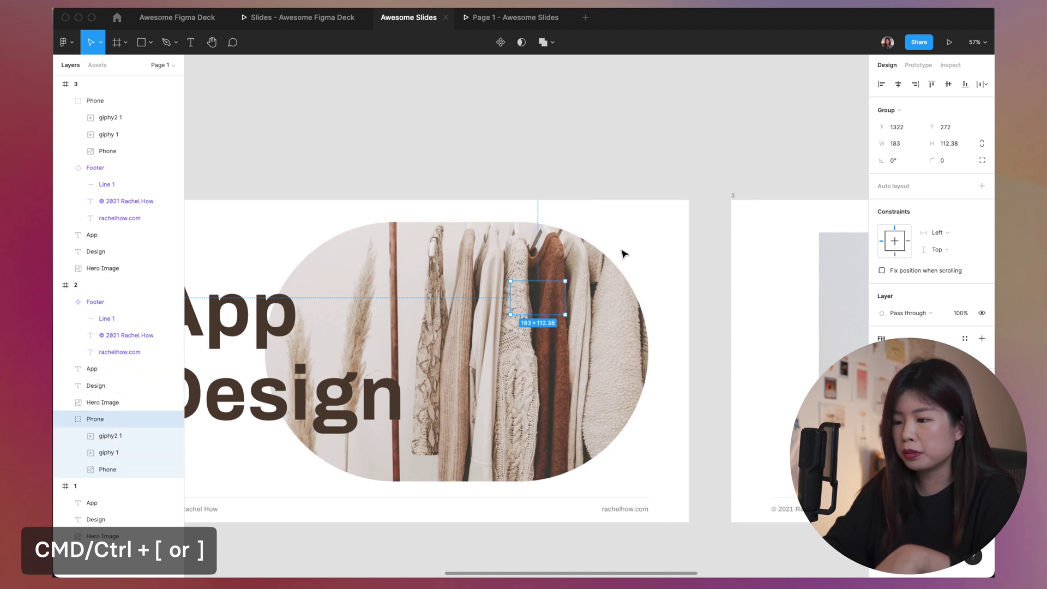
Step: Set the layer opacity of slide 2's "Phone" group to 0%
key("Escape")
type("0")
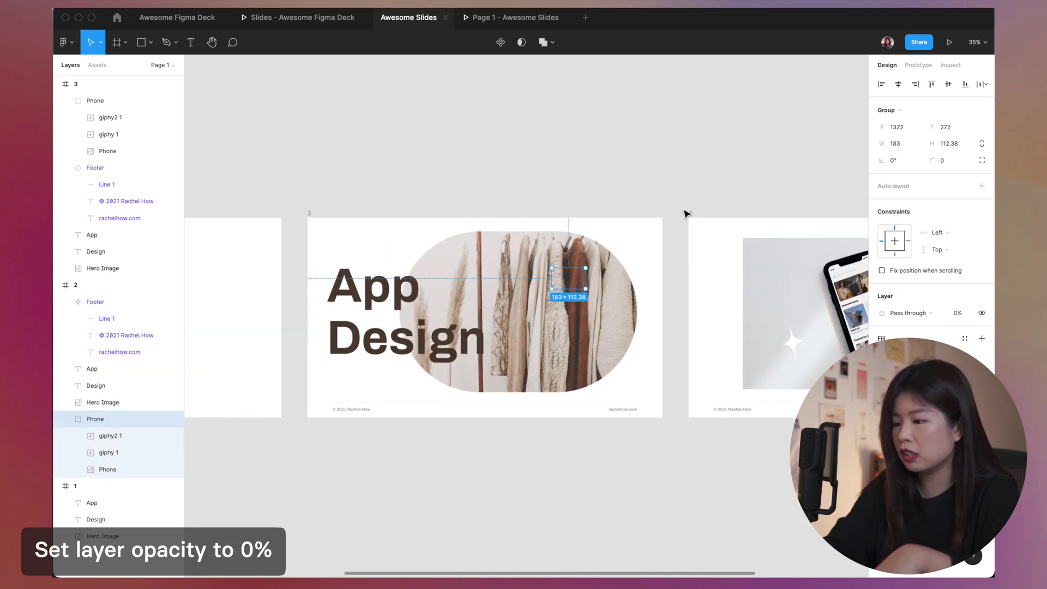
Step: Play the transition from slide 2 to slide 3, and compare it with the "Slides - Awesome Figma Deck" presentation
left_click(685, 210)
scroll(685, 210, "right", 3)
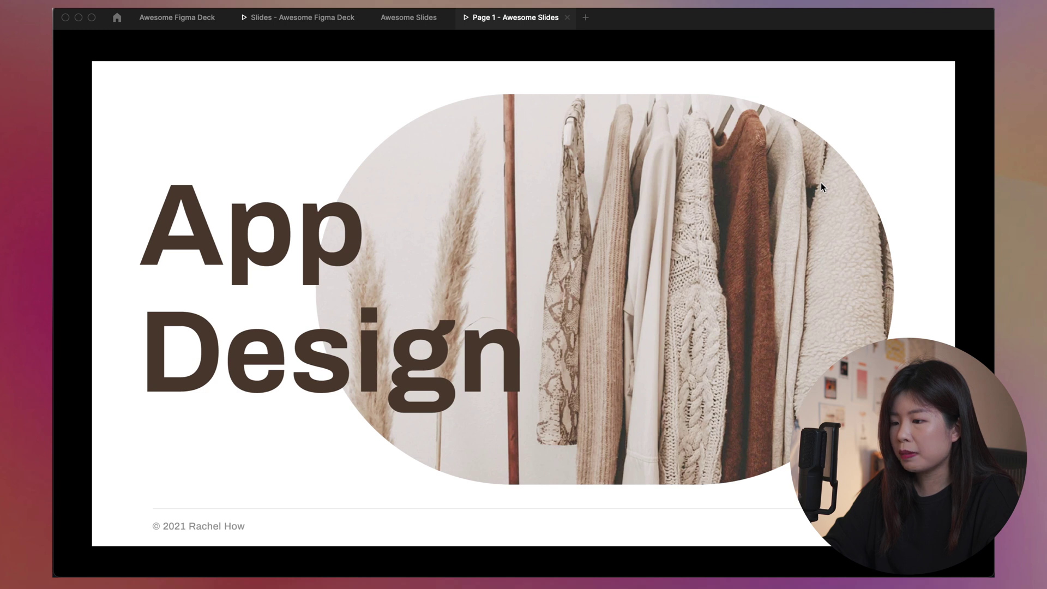
key("Right")
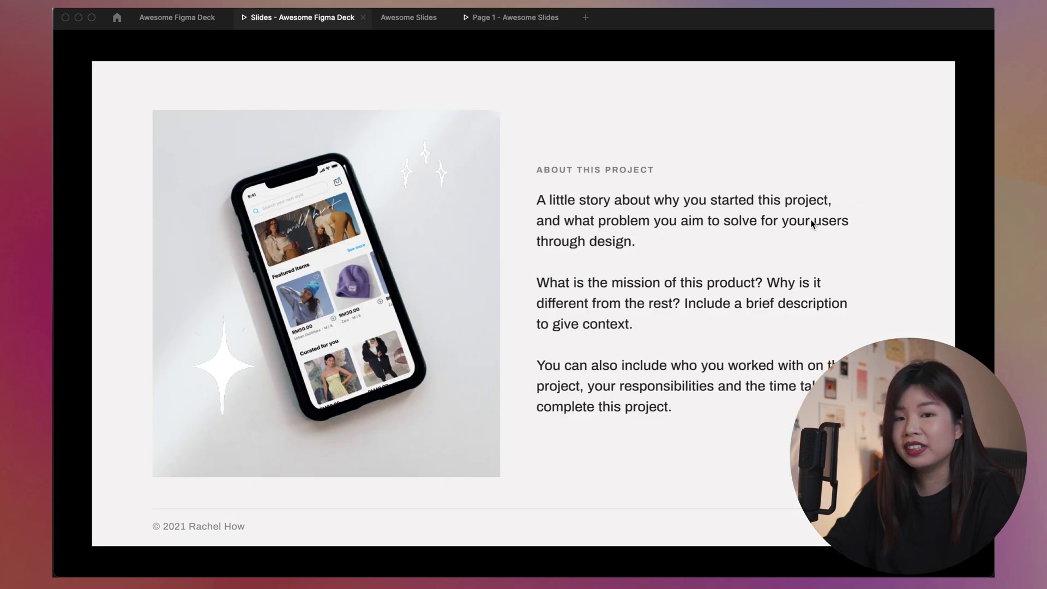
key("Left")
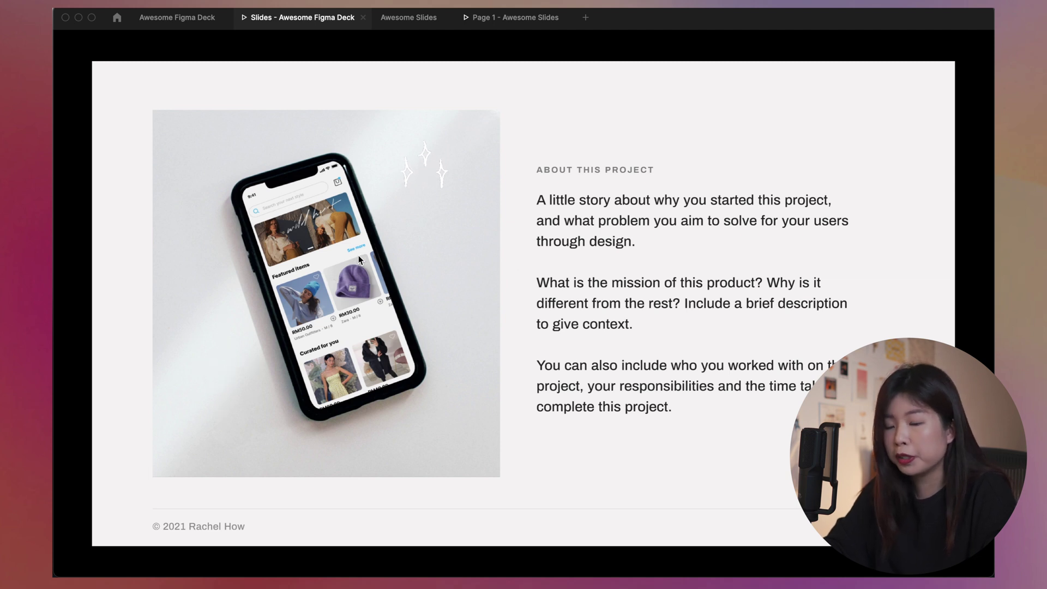
Step: Return to the "Awesome Slides" file and duplicate slide 3 as a fourth slide
left_click(452, 19)
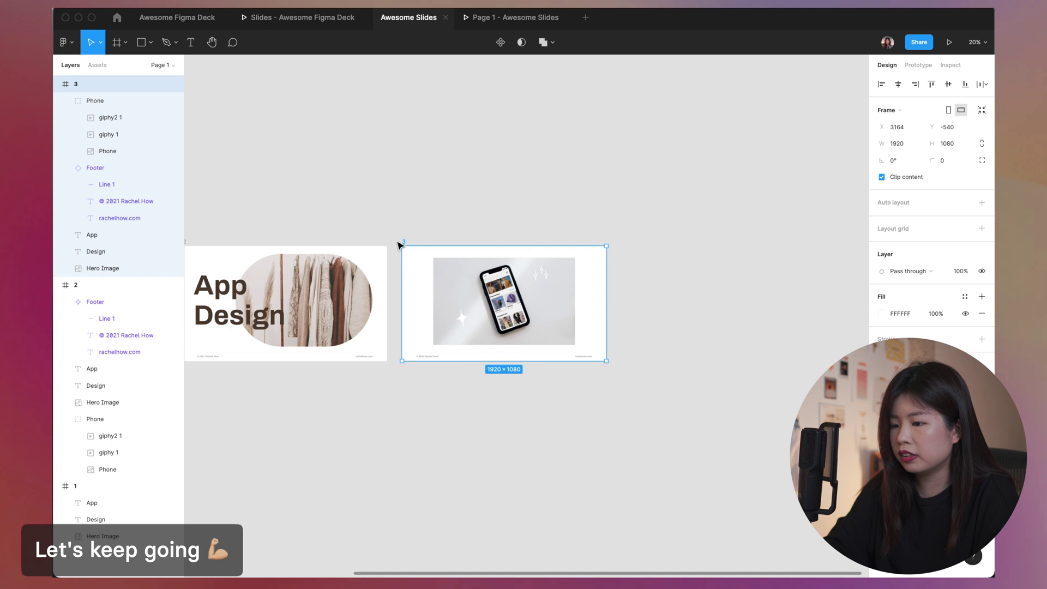
key("super+d")
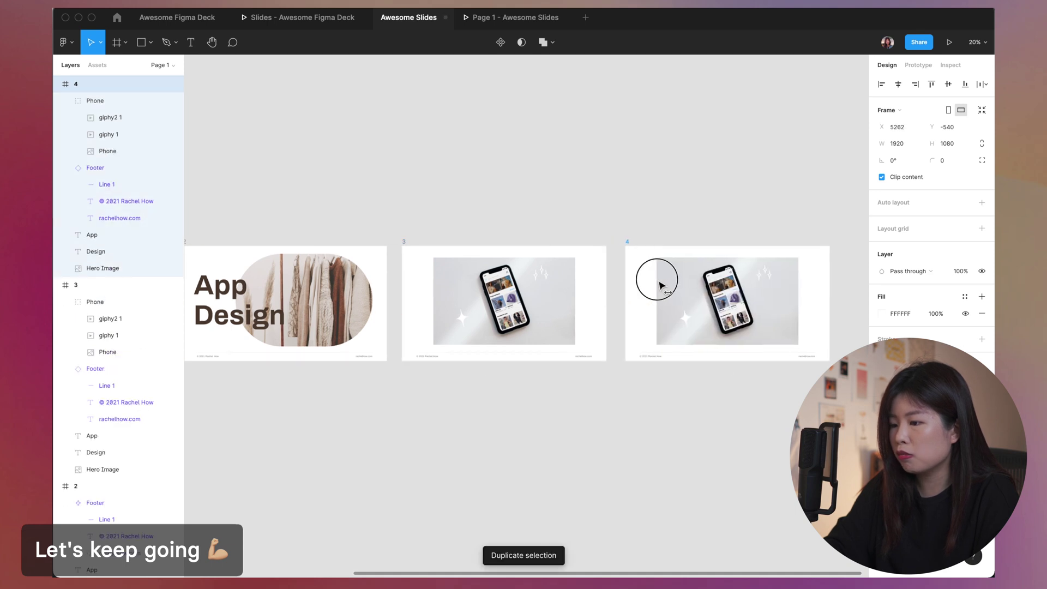
Step: Move slide 4's "Phone" group to the slide's left margin and narrow it to 787 × 818
left_click_drag(658, 282, 655, 283)
left_click_drag(668, 329, 655, 329)
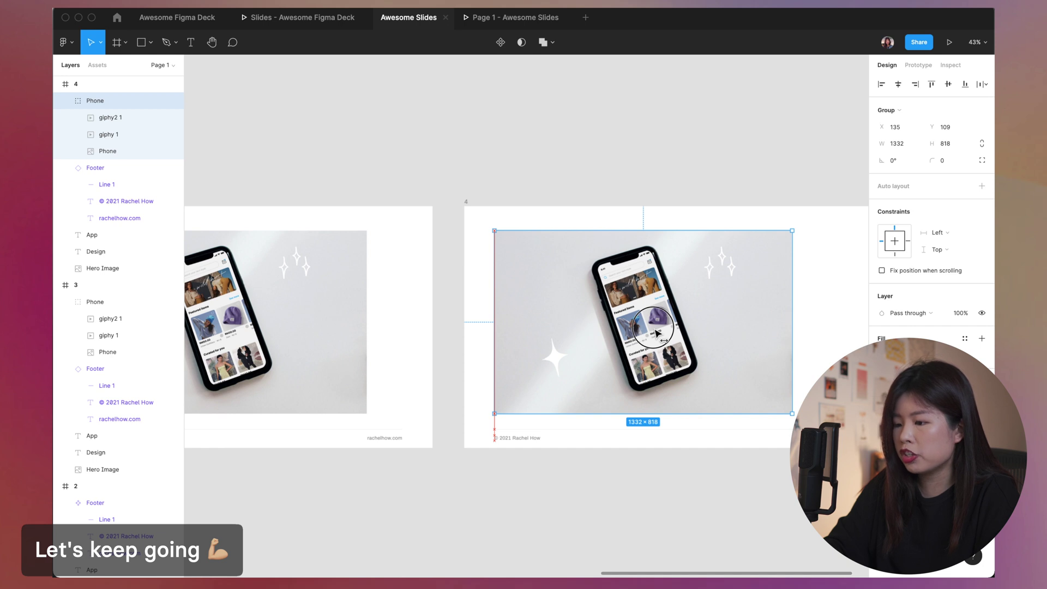
left_click_drag(645, 286, 572, 284)
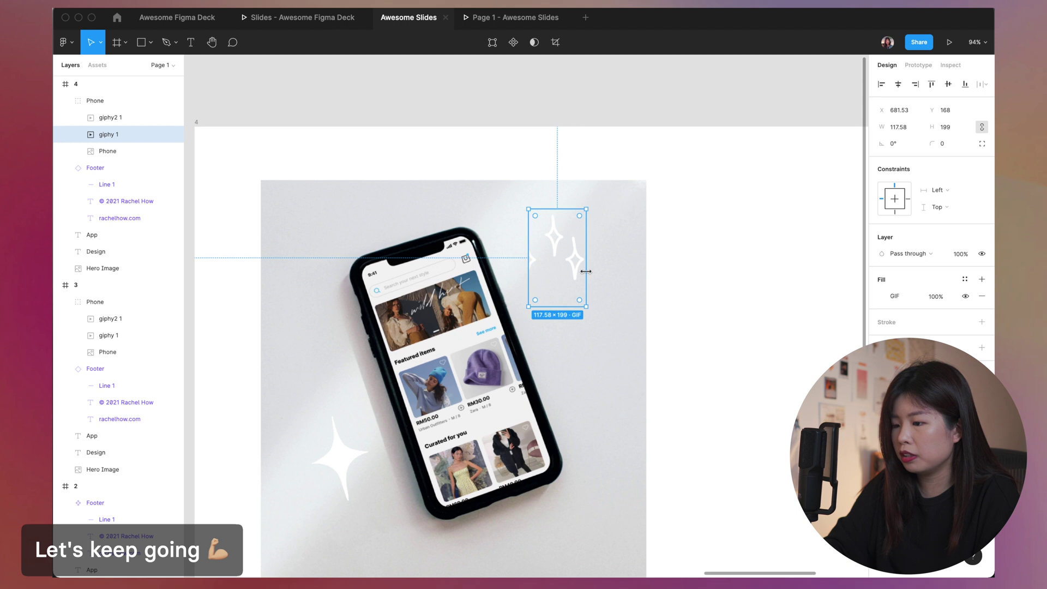
Step: Widen slide 4's two squashed sparkle GIFs back to their full shape, making "giphy 1" 201 × 199
left_click_drag(585, 271, 627, 293)
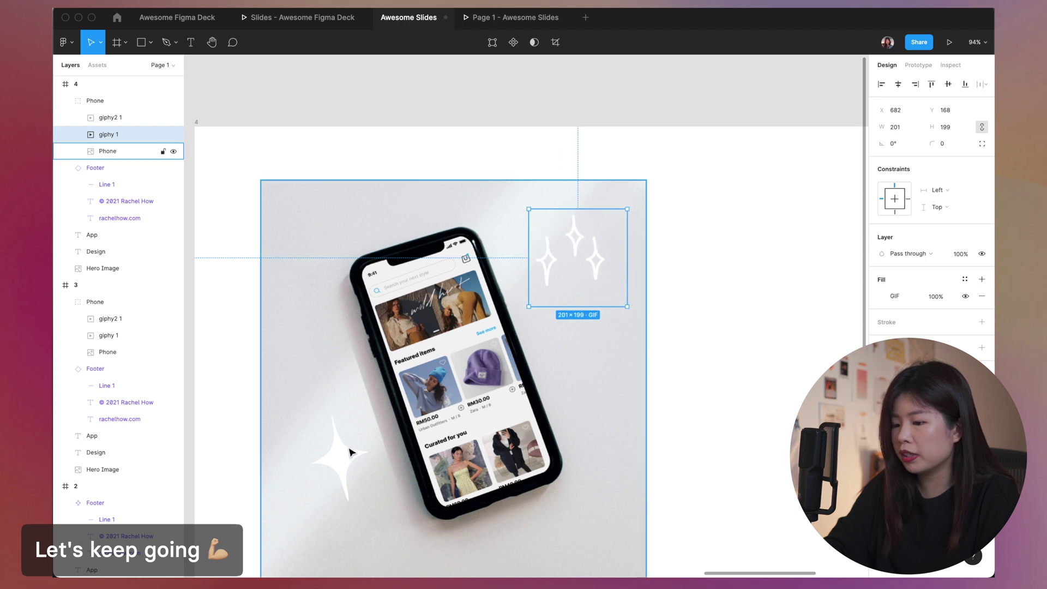
left_click(350, 452)
left_click_drag(376, 437, 406, 437)
left_click(738, 330)
Step: Link slide 3 to slide 4 on click with a 1000 ms ease-out Smart animate transition, and play it
scroll(738, 330, "down", 3)
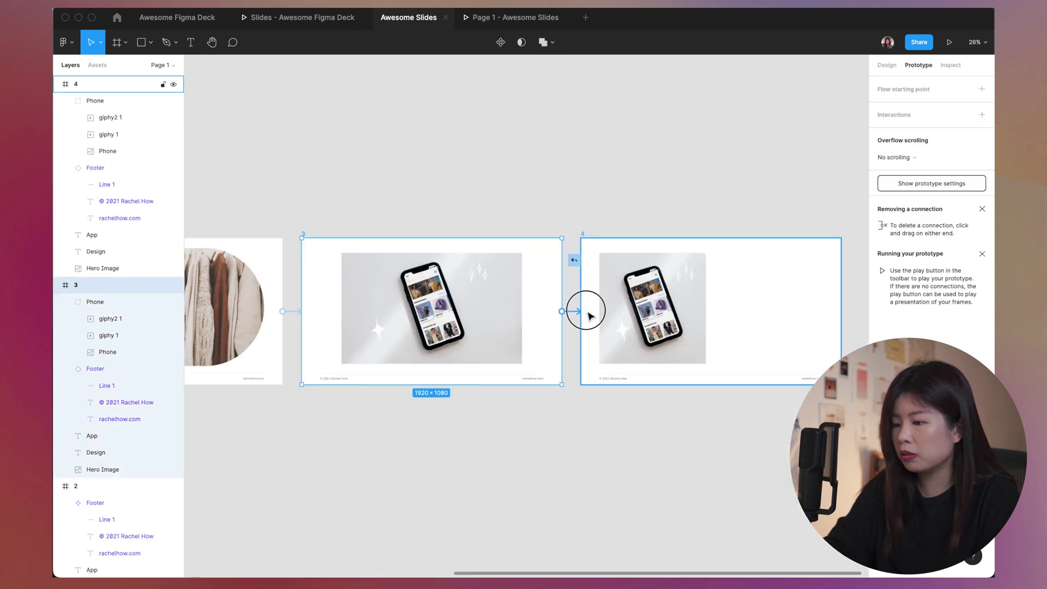
left_click_drag(584, 311, 600, 311)
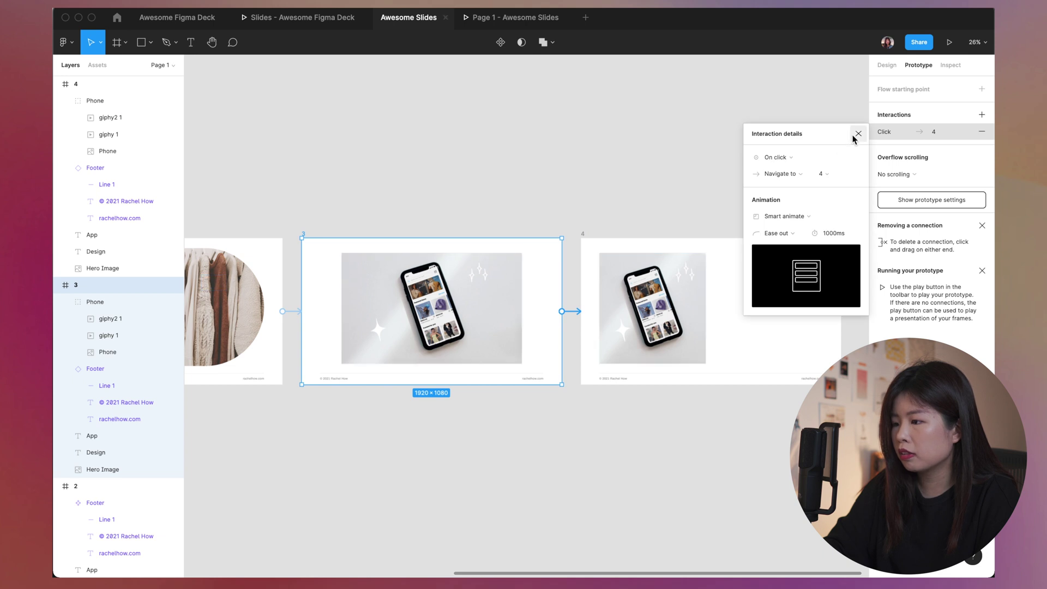
left_click(490, 17)
left_click(678, 210)
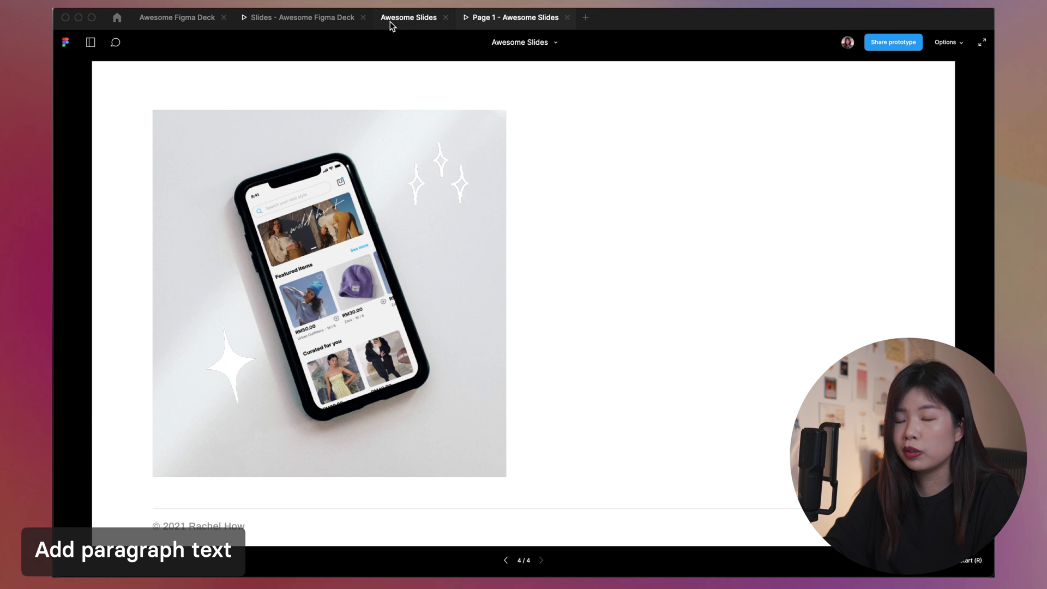
Step: Copy the "Paragraph" text group from the "Awesome Figma Deck" file into slide 4 and check its two text layers
left_click(193, 22)
left_click(590, 272)
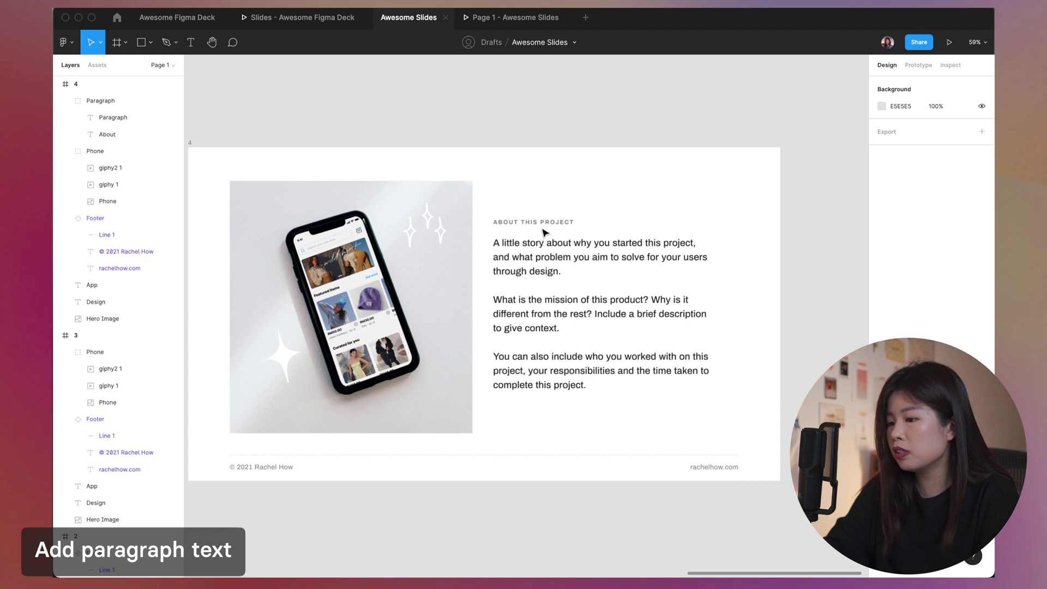
left_click(544, 222, "super")
left_click(552, 281, "shift")
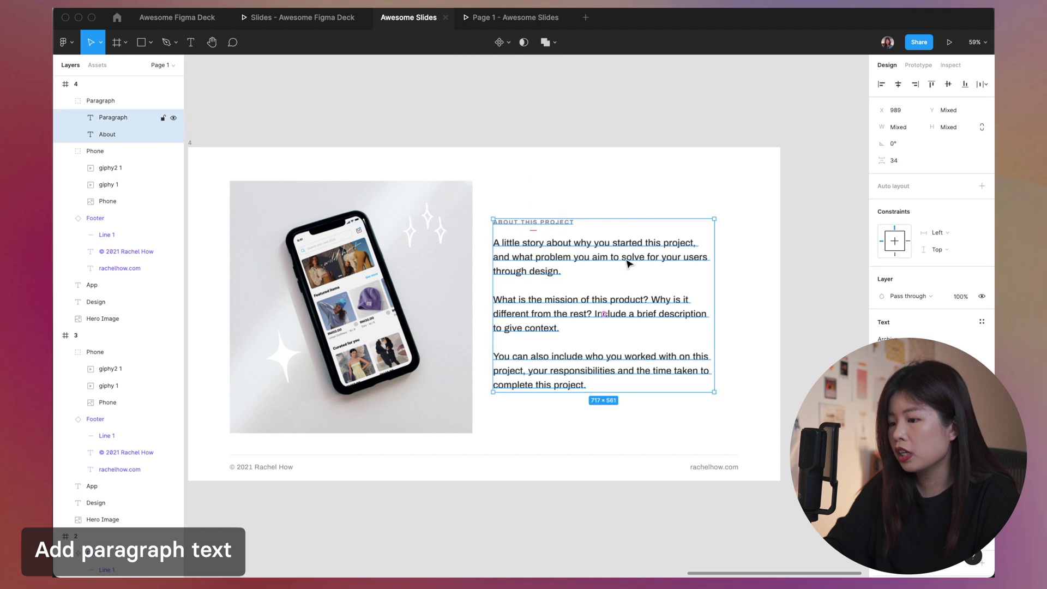
left_click(581, 193)
Step: Copy slide 4's "Paragraph" group and paste it into slide 3
left_click(567, 256)
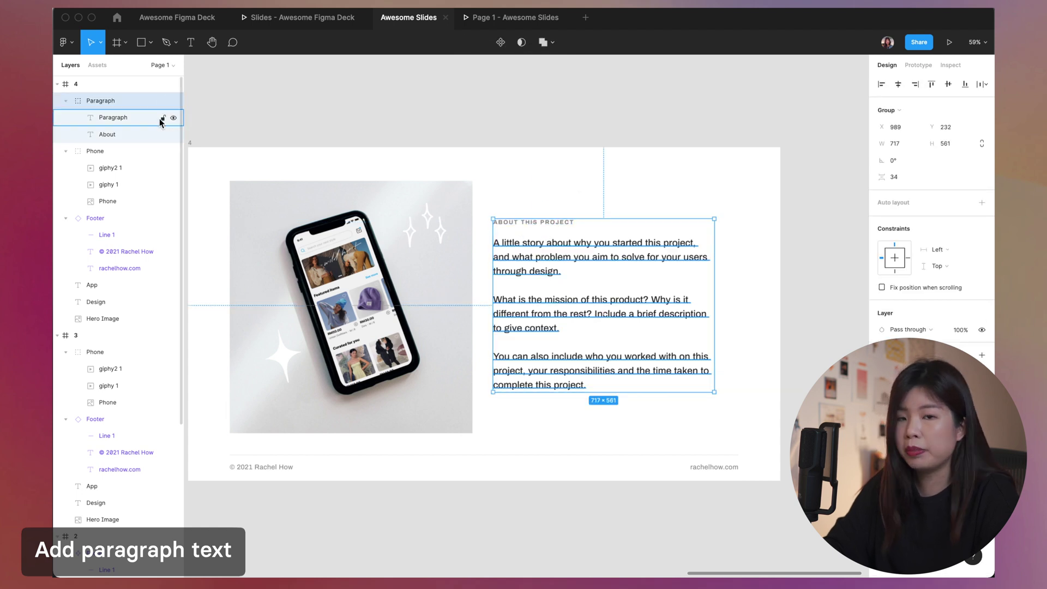
scroll(277, 133, "down", 3)
scroll(200, 177, "left", 7)
scroll(197, 177, "left", 2)
left_click(231, 179)
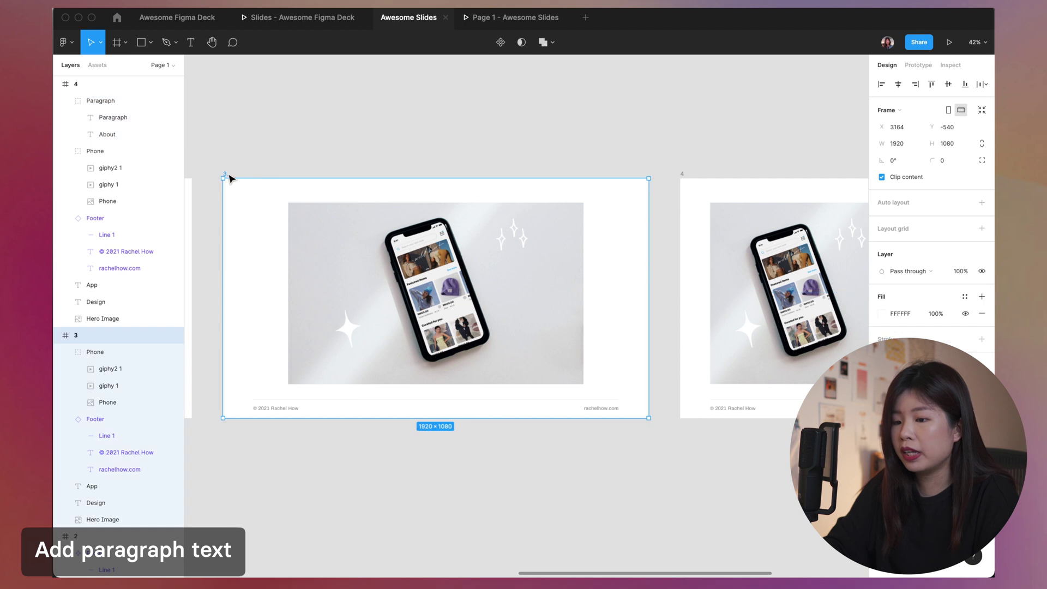
key("super+v")
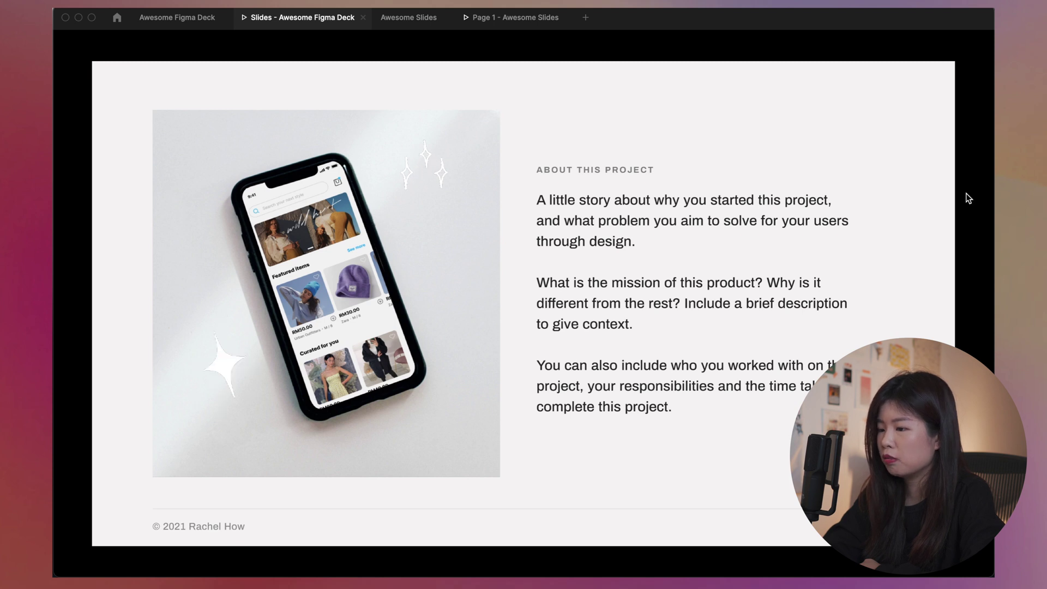
Step: Duplicate slide 4 as slide 5, moving its "Phone" group off the left edge and its paragraph off the right edge
key("Right")
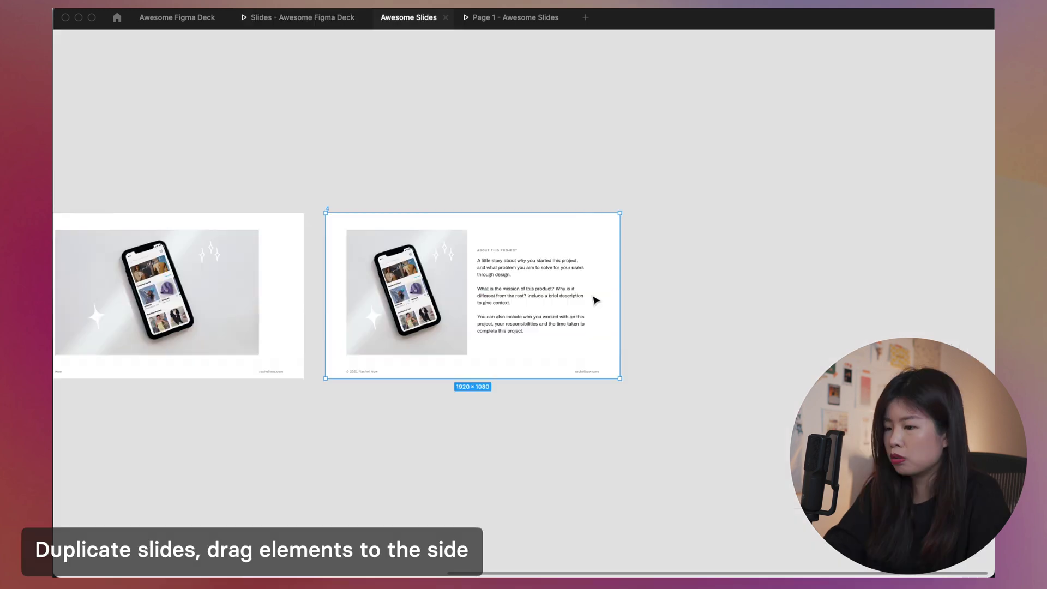
key("super+d")
left_click_drag(693, 266, 707, 262)
left_click_drag(420, 302, 374, 297)
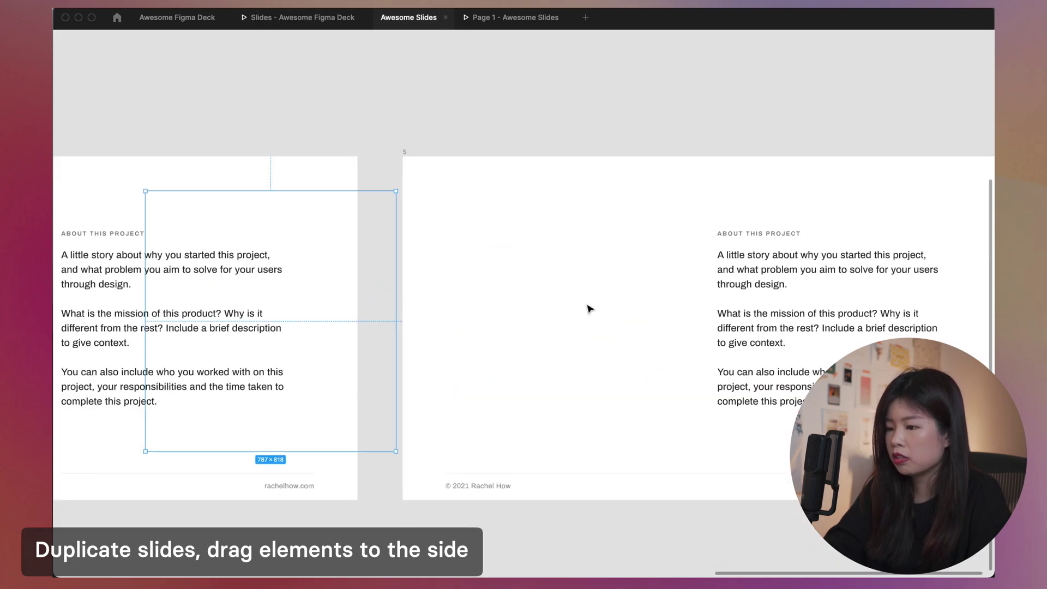
scroll(587, 306, "right", 5)
left_click(552, 279)
left_click_drag(546, 279, 633, 275)
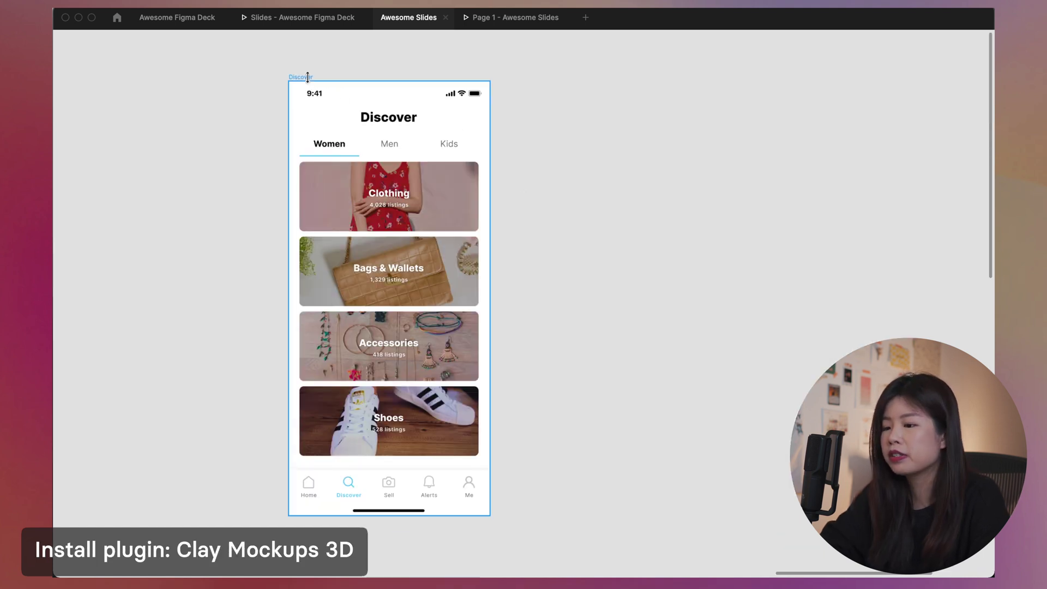
Step: Search the Figma Community for the Clay Mockups 3D plugin
left_click(307, 76)
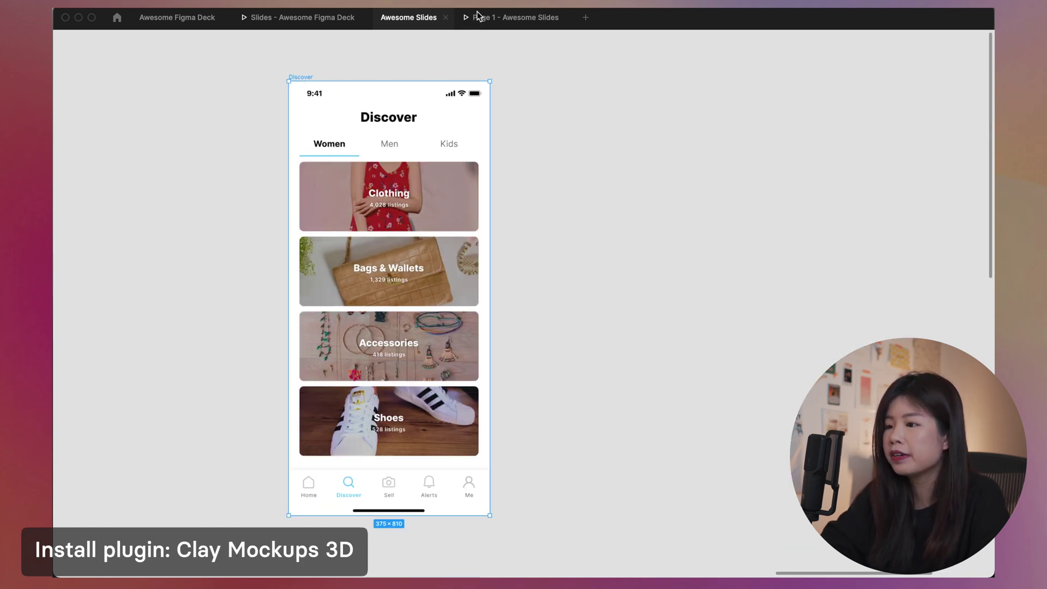
scroll(453, 148, "down", 3)
scroll(463, 165, "down", 5)
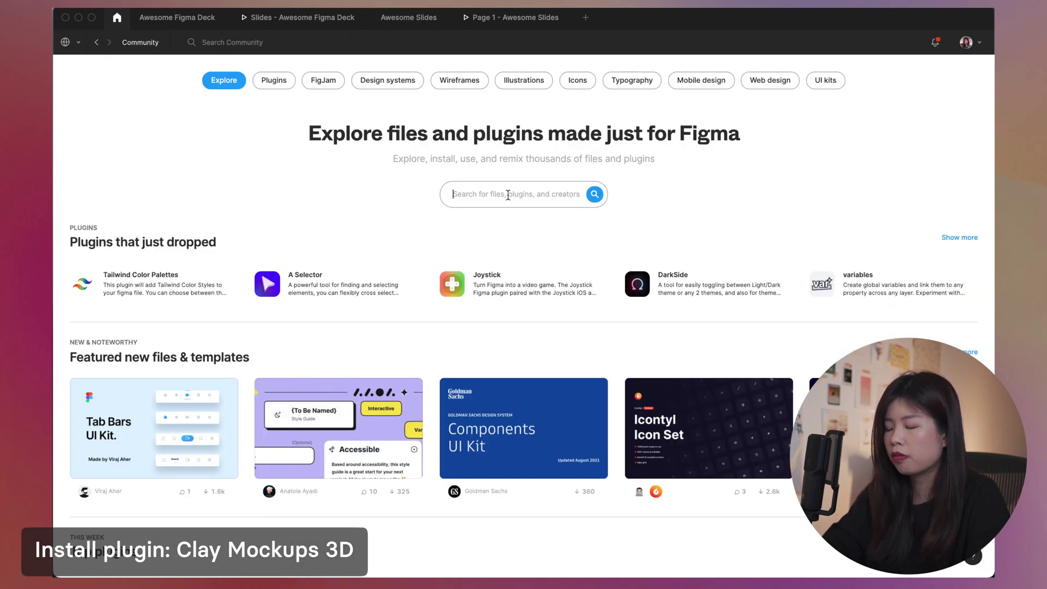
type("y")
key("Return")
left_click(126, 74)
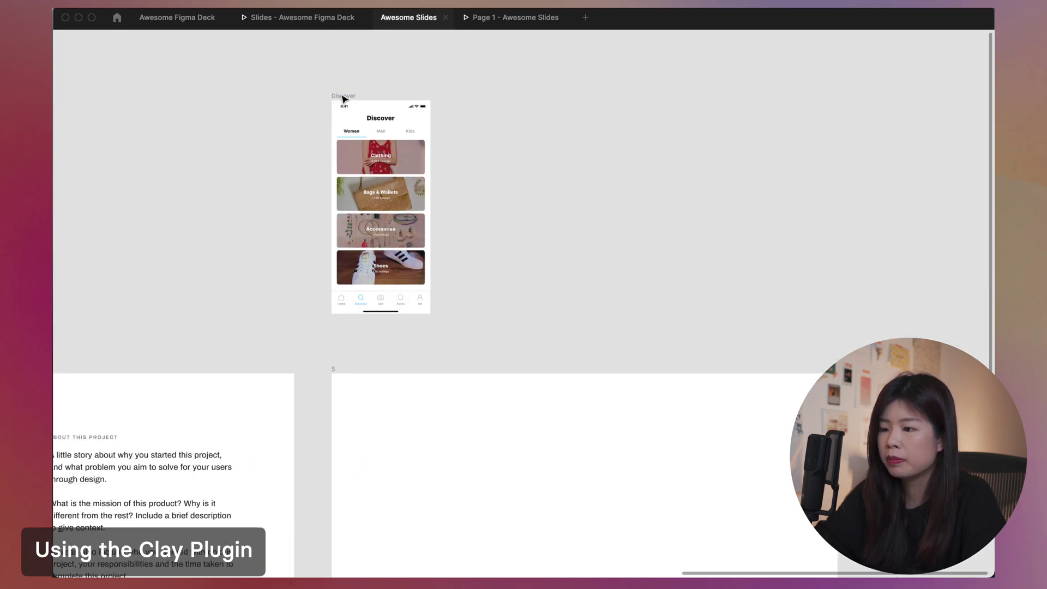
Step: Generate an iPhone 11 mockup of the "Discover" frame with the Clay Mockups 3D plugin, using the Front angle preset
left_click(345, 98)
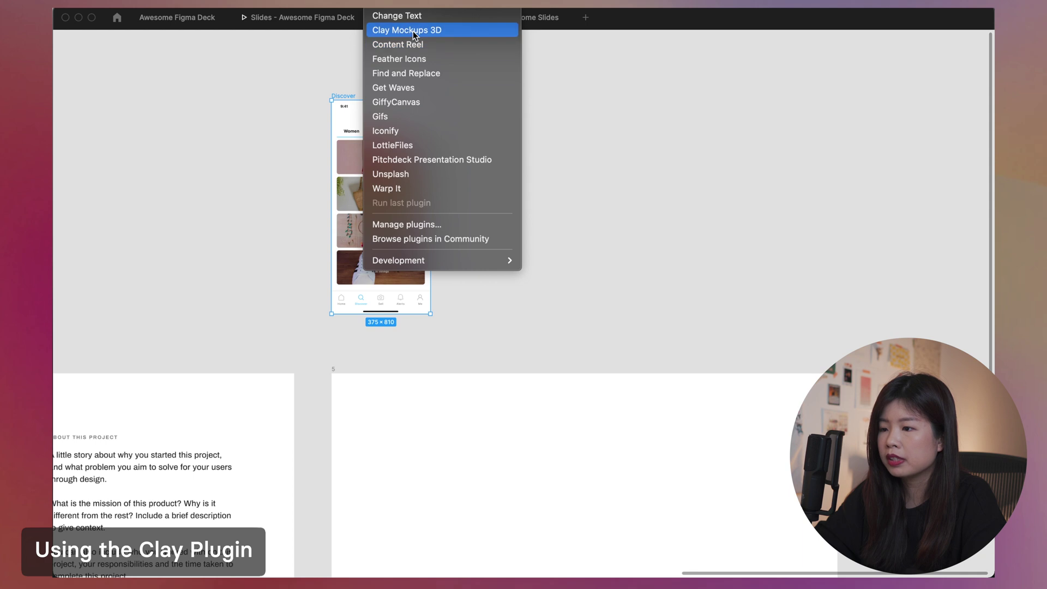
left_click(404, 29)
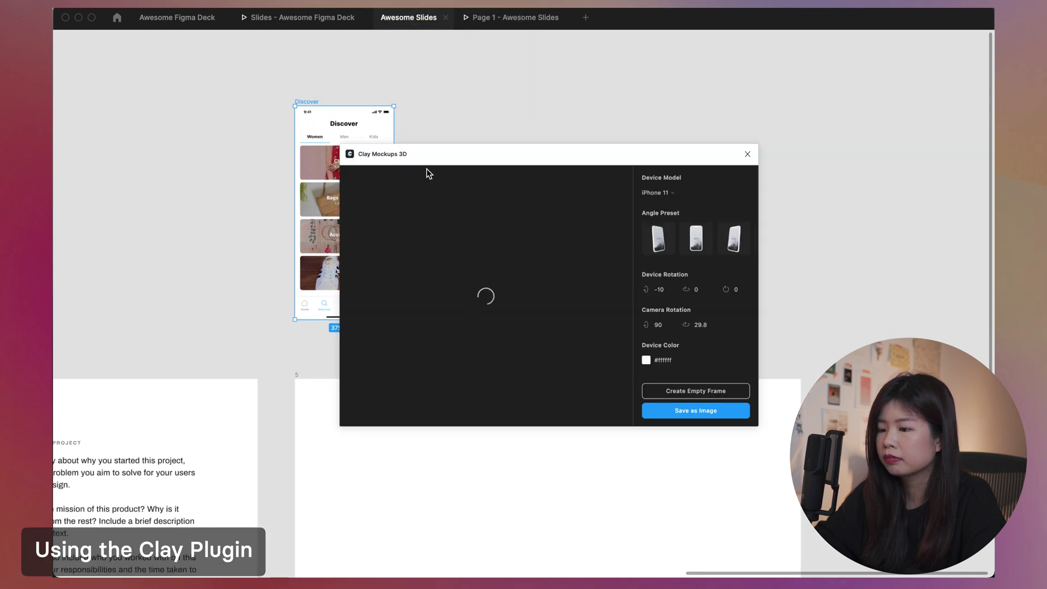
left_click(800, 199)
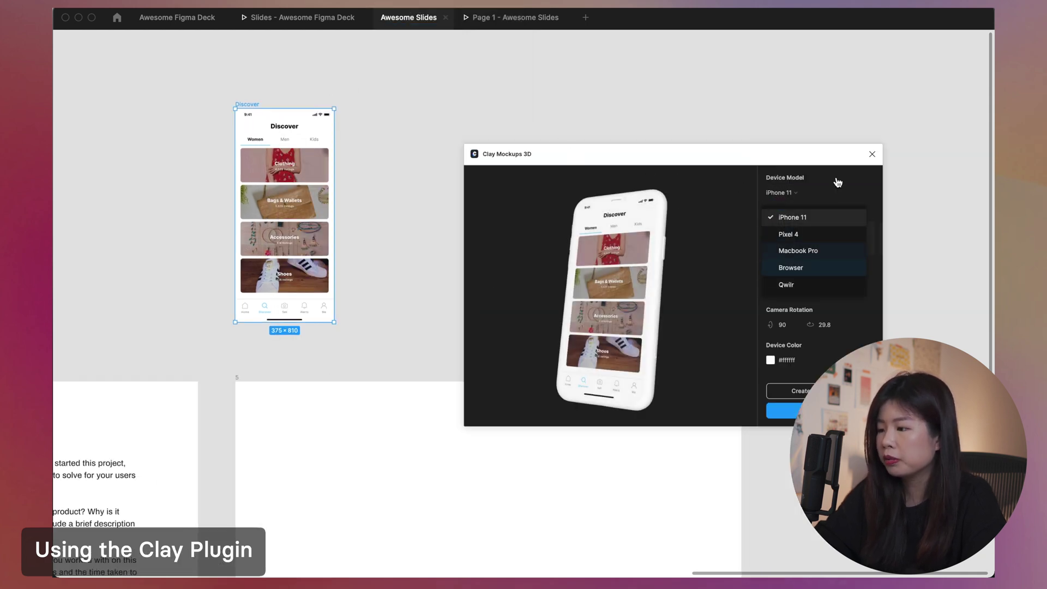
left_click(821, 221)
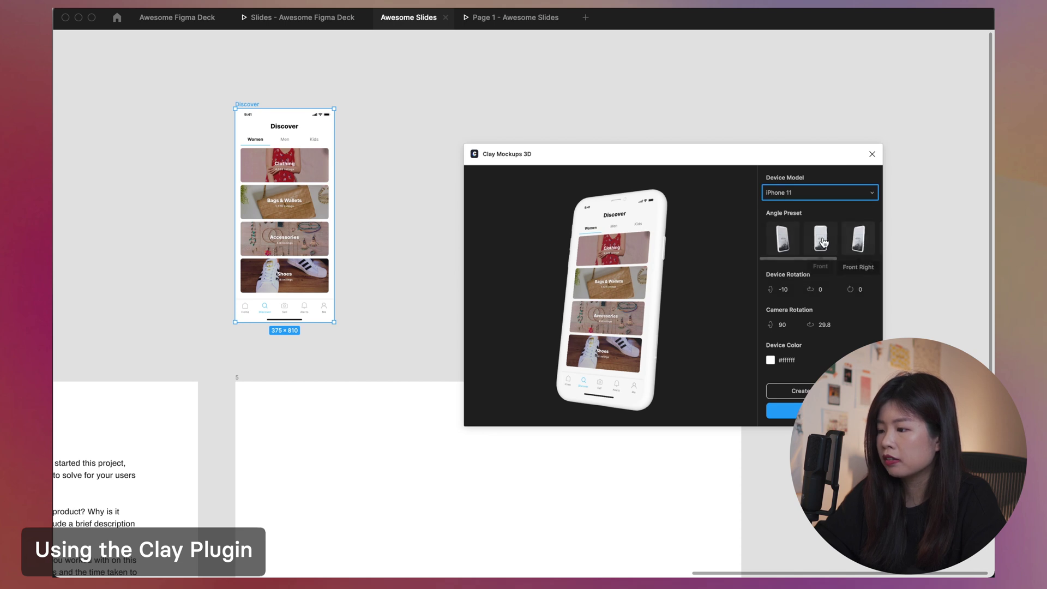
left_click(822, 240)
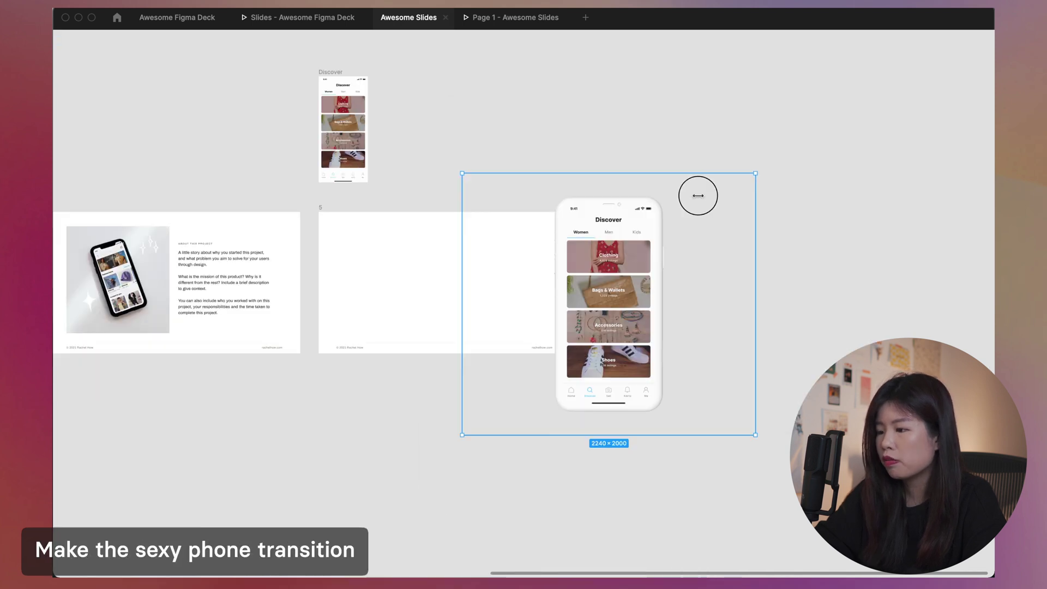
Step: Crop and scale the white phone mockup to 469 × 1037 centred over slide 5, and paste a copy into slide 4
left_click_drag(697, 194, 449, 252)
scroll(449, 252, "up", 5)
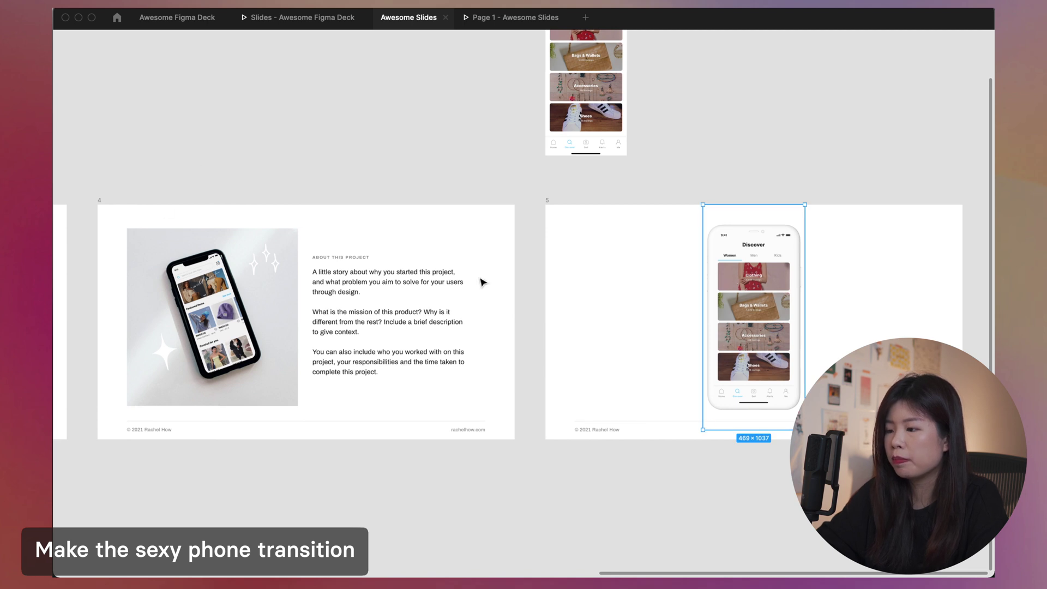
left_click(100, 200)
scroll(145, 264, "up", 5)
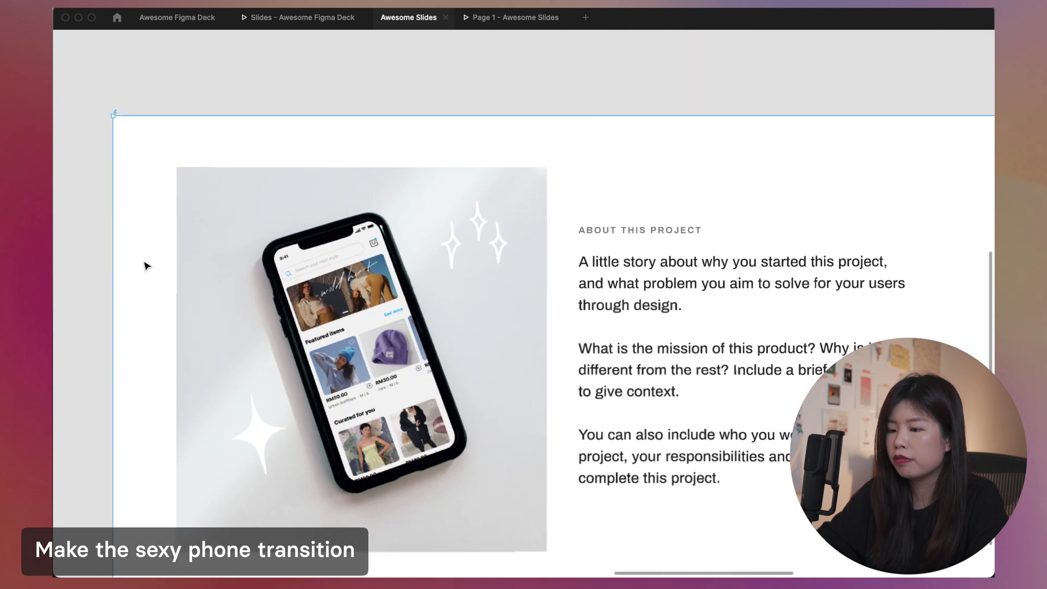
key("super+v")
Step: Rename both phone mockup layers to "White Phone"
scroll(624, 178, "down", 5)
key("super+slash")
key("Escape")
left_click(778, 281, "shift")
key("super+backslash")
key("super+r")
type("White Phon")
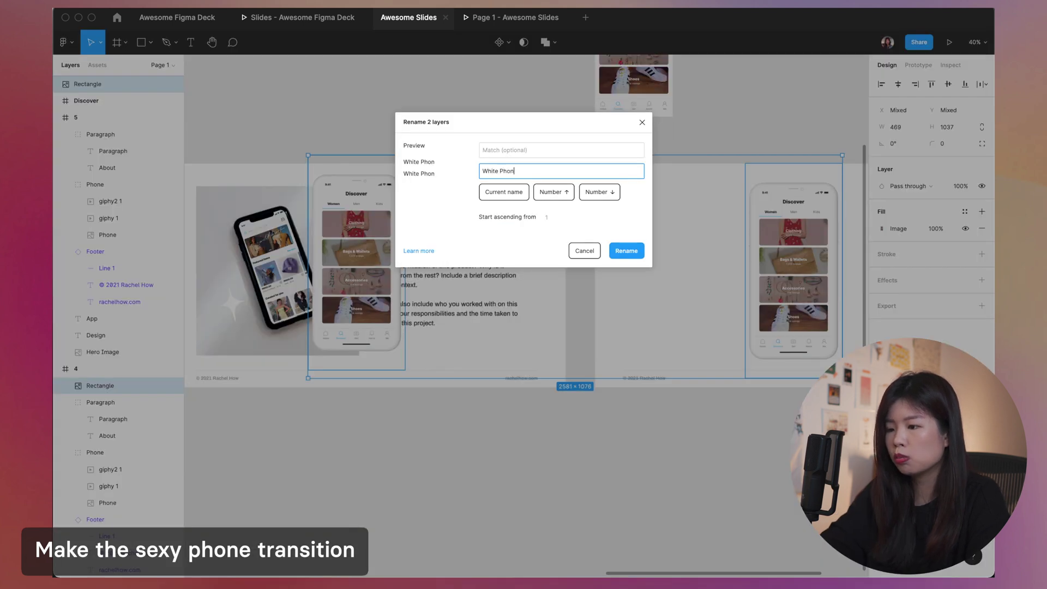
type("e")
key("Return")
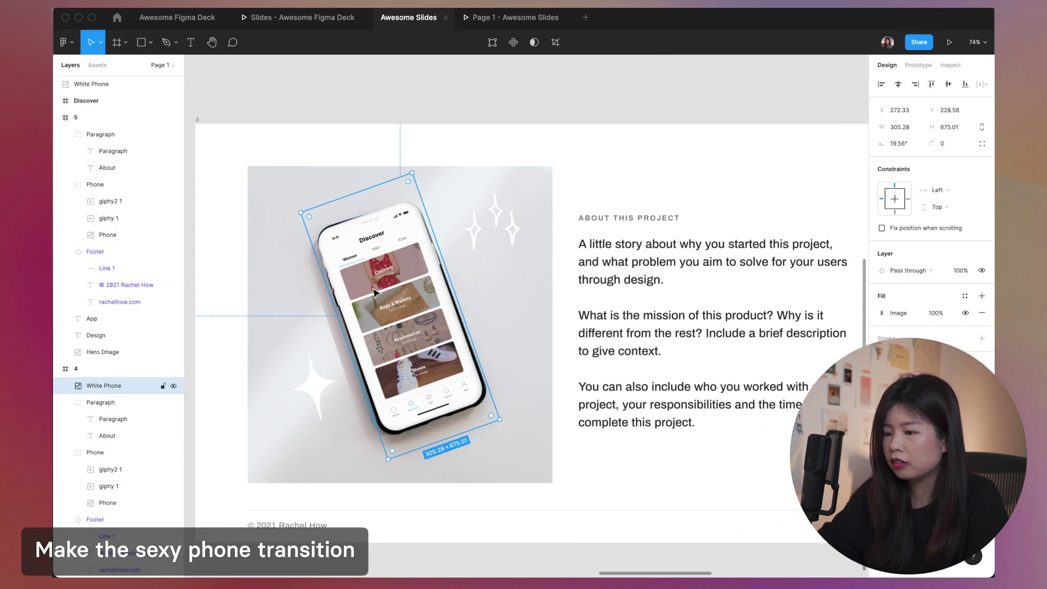
Step: Rotate slide 4's "White Phone" to 19.56° at about 305 × 675 over the black phone, and send it behind the "Phone" group
key("super+bracketleft")
key("super+bracketleft")
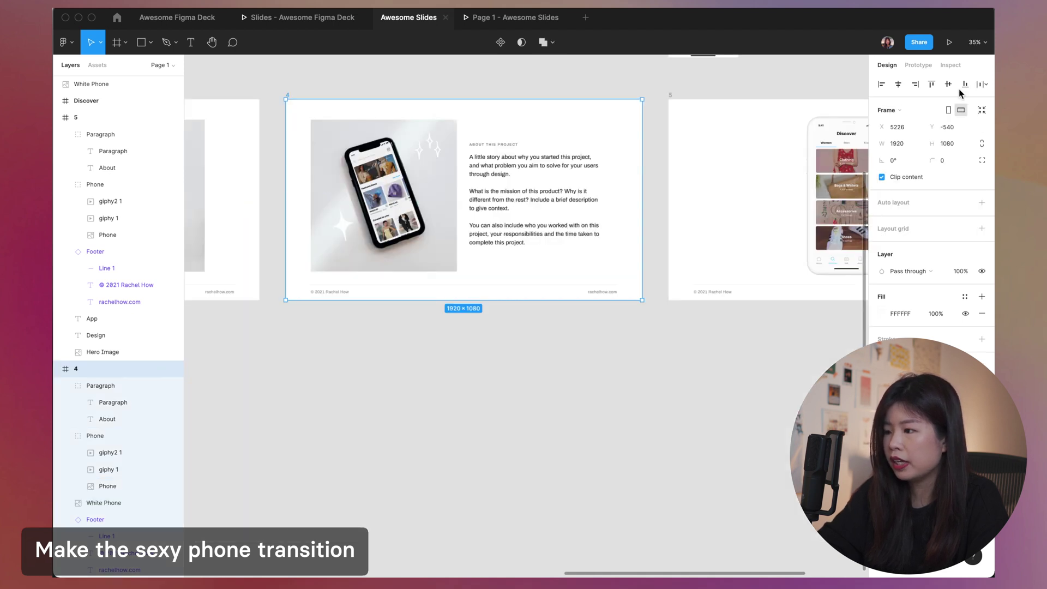
Step: Connect slide 4 to slide 5 as a prototype transition and play it in the presentation
left_click(927, 65)
left_click_drag(642, 199, 680, 201)
left_click(480, 18)
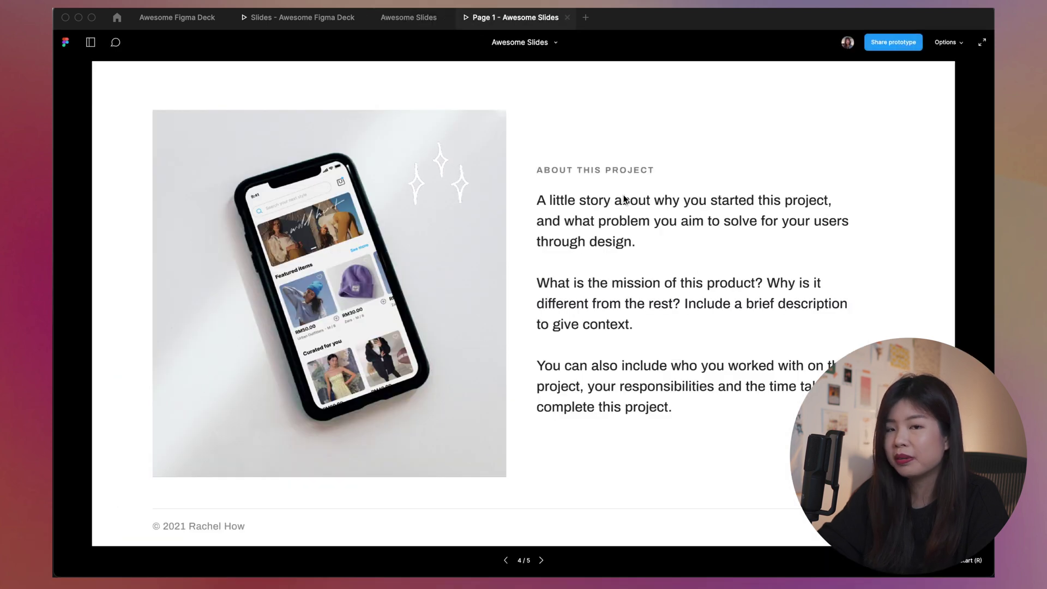
left_click(759, 201)
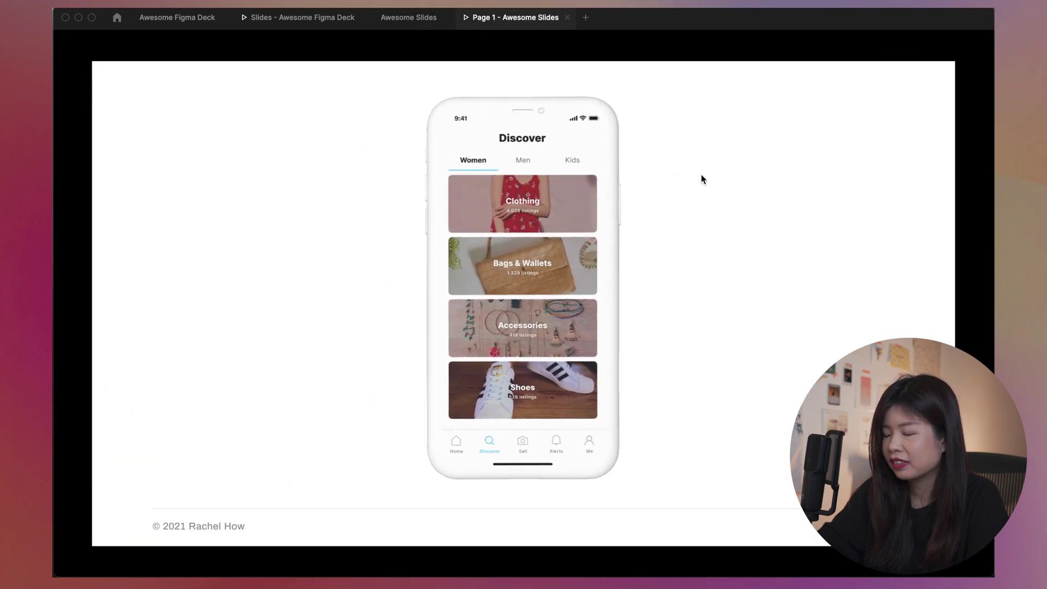
key("Left")
left_click(807, 171)
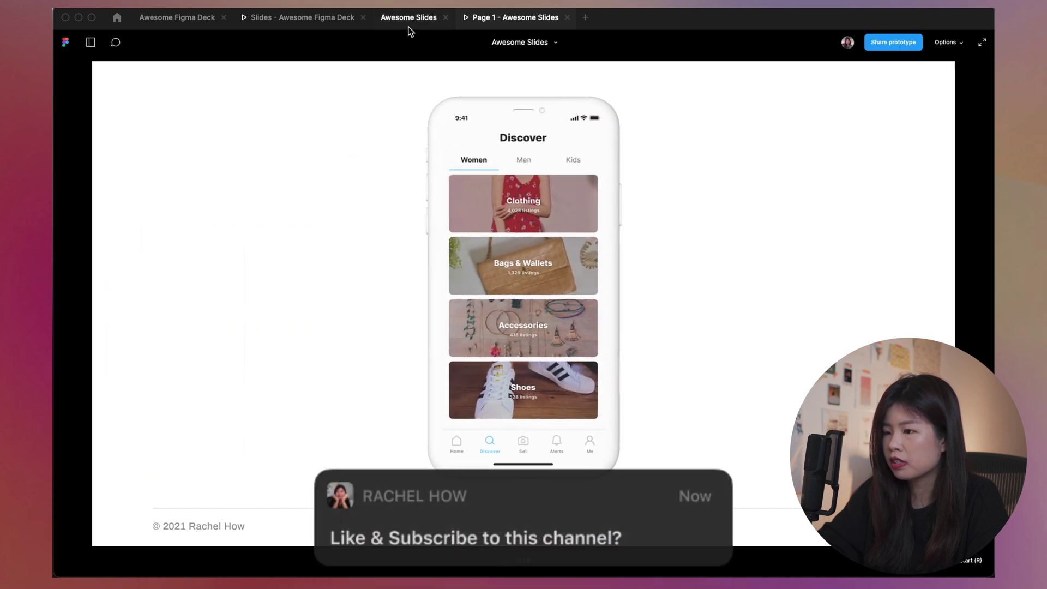
Step: Lower the layer opacity of slide 4's "White Phone" in the "Awesome Slides" file and replay the transition to slide 5
left_click(409, 18)
left_click(325, 280)
left_click_drag(300, 265, 395, 307)
left_click(416, 264, "shift")
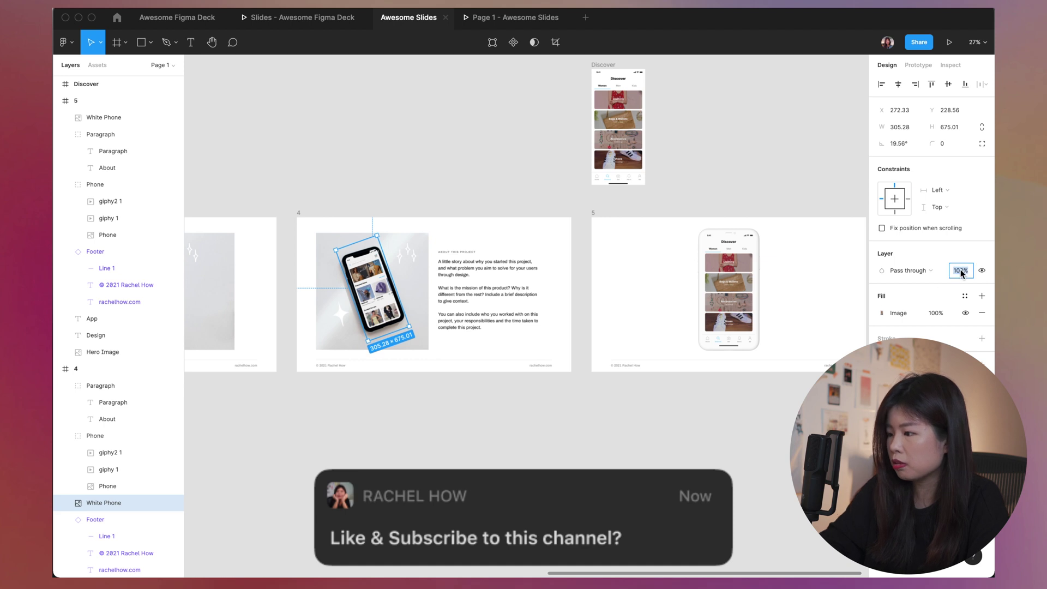
left_click(470, 185)
left_click(511, 17)
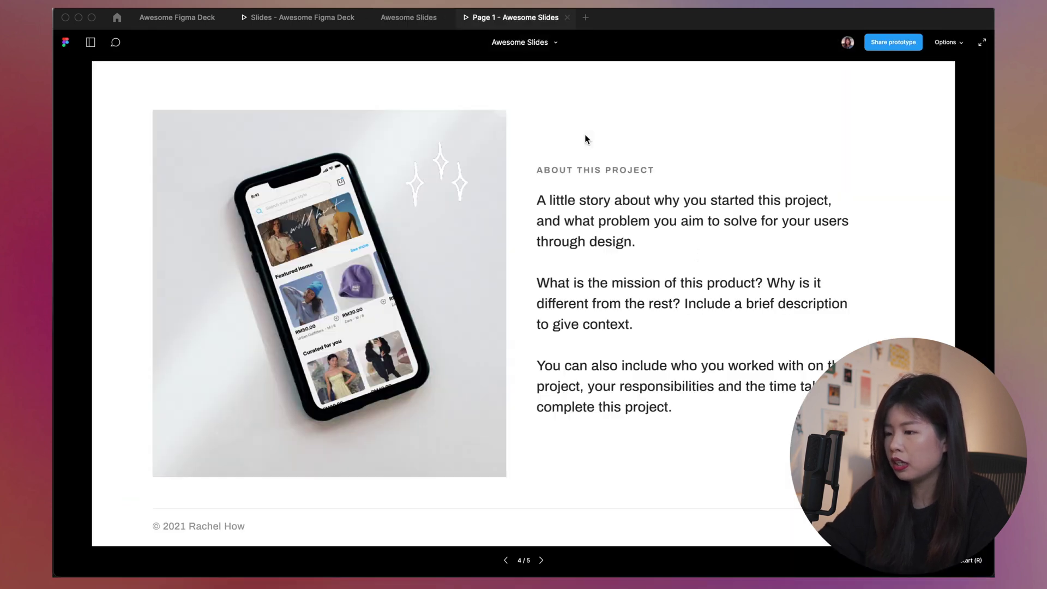
left_click(762, 140)
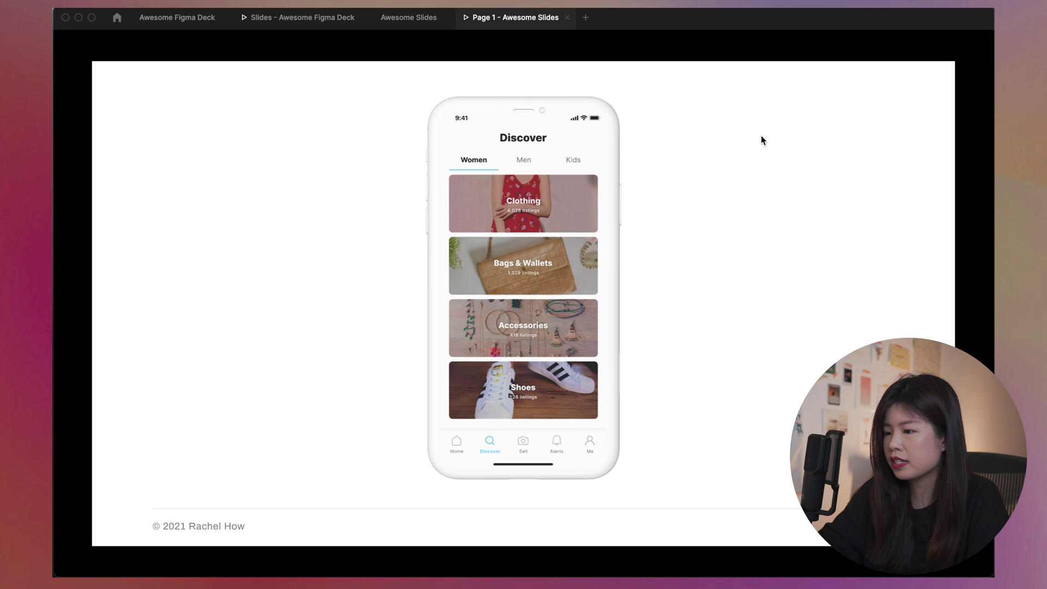
Step: Check the background color of slide 1 in the "Awesome Figma Deck" file
left_click(410, 18)
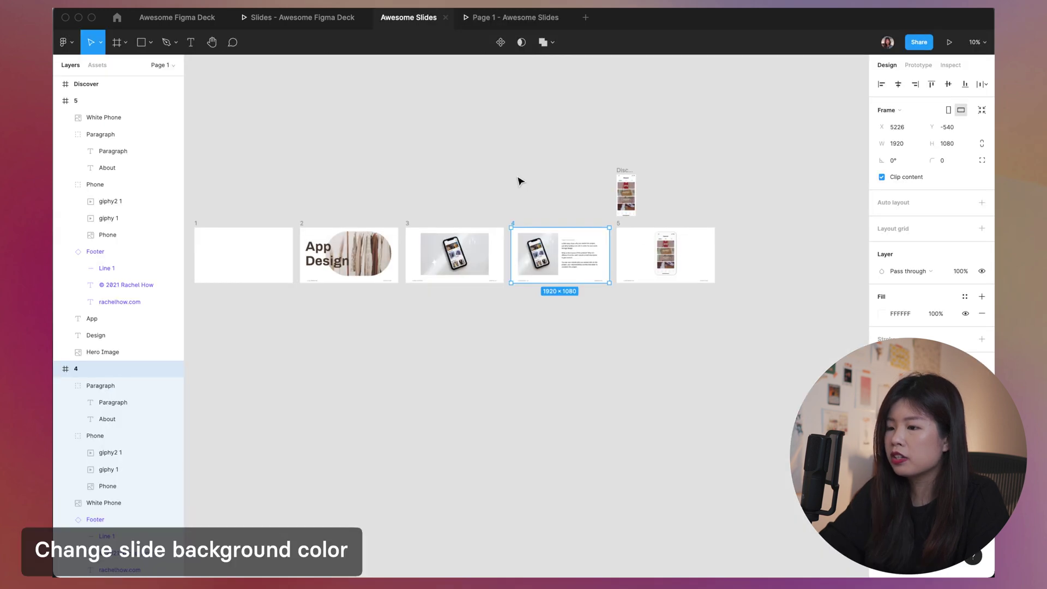
left_click(186, 19)
left_click(291, 221)
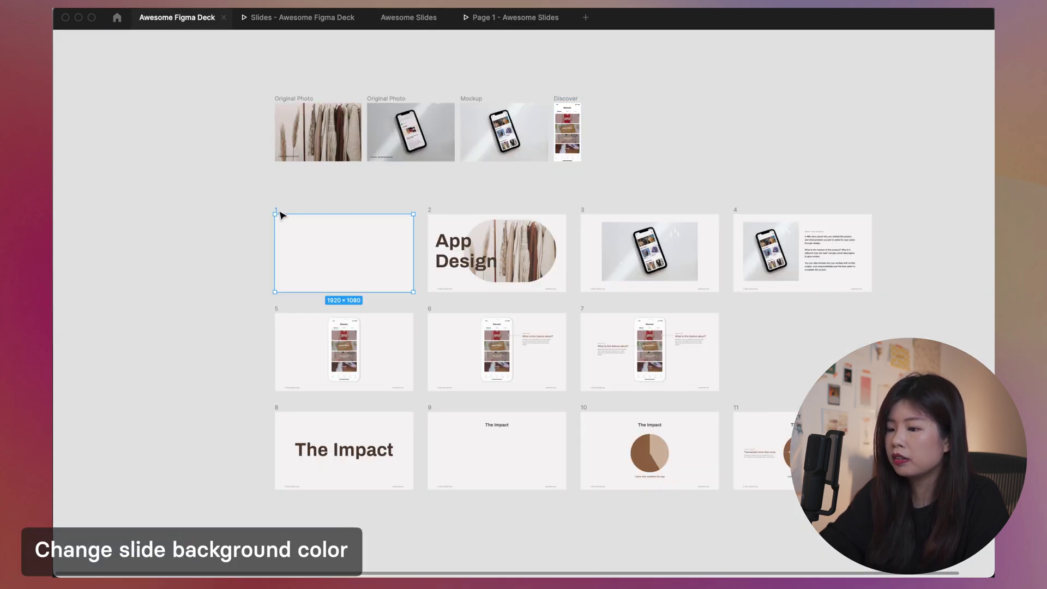
key("super+backslash")
left_click(729, 157)
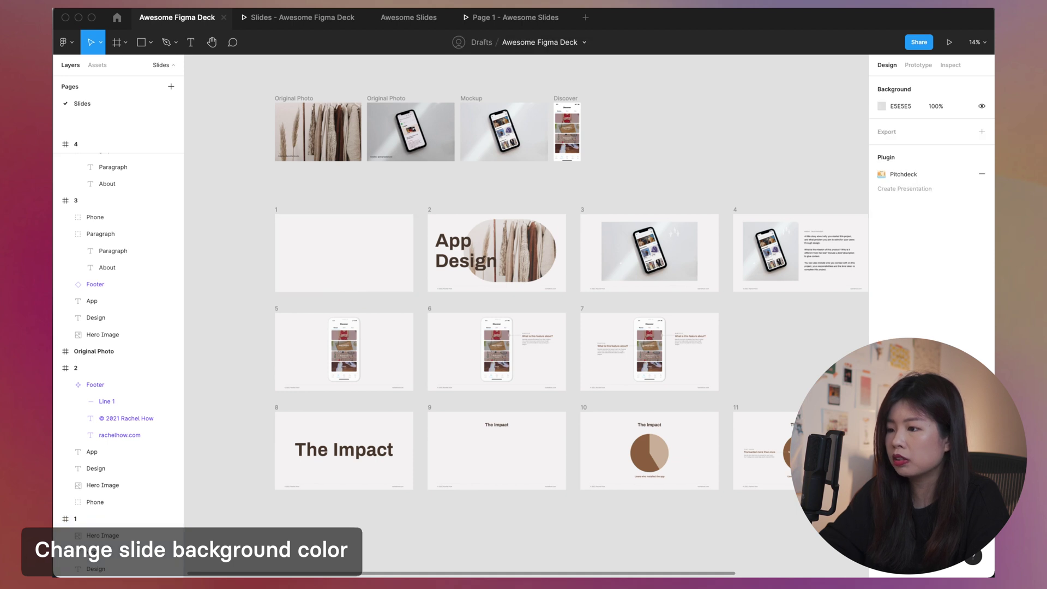
Step: Set the background fill of all five slides in the "Awesome Slides" file to F5F4F4
left_click(426, 16)
left_click_drag(807, 368, 212, 266)
left_click(903, 332)
type("F5F4F4")
key("Return")
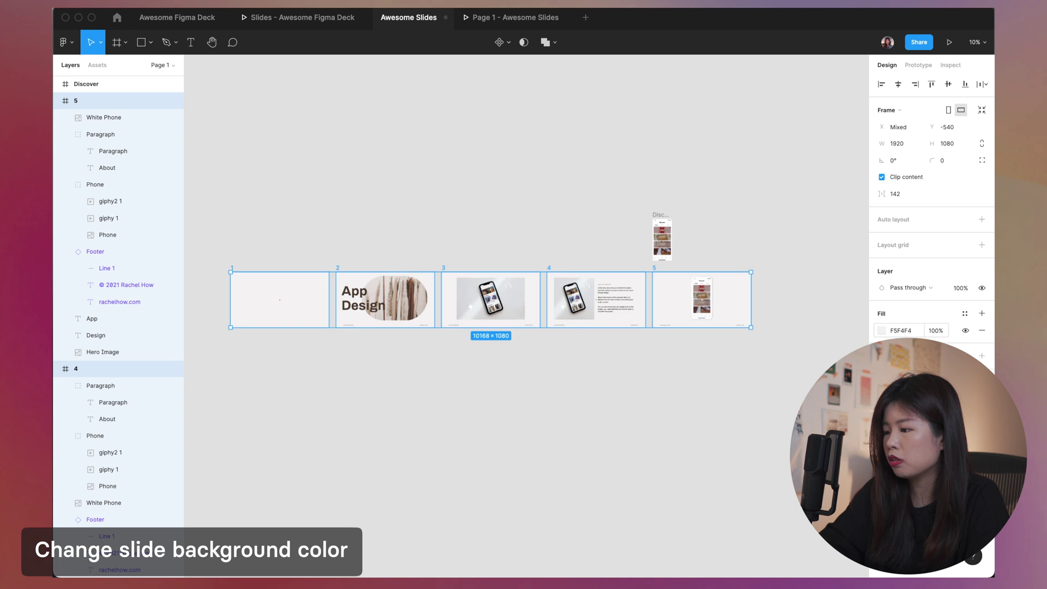
Step: Duplicate slide 5 as slide 6 and paste the reference deck's pointer and "What is this feature about?" description beside the phone
scroll(660, 245, "up", 1)
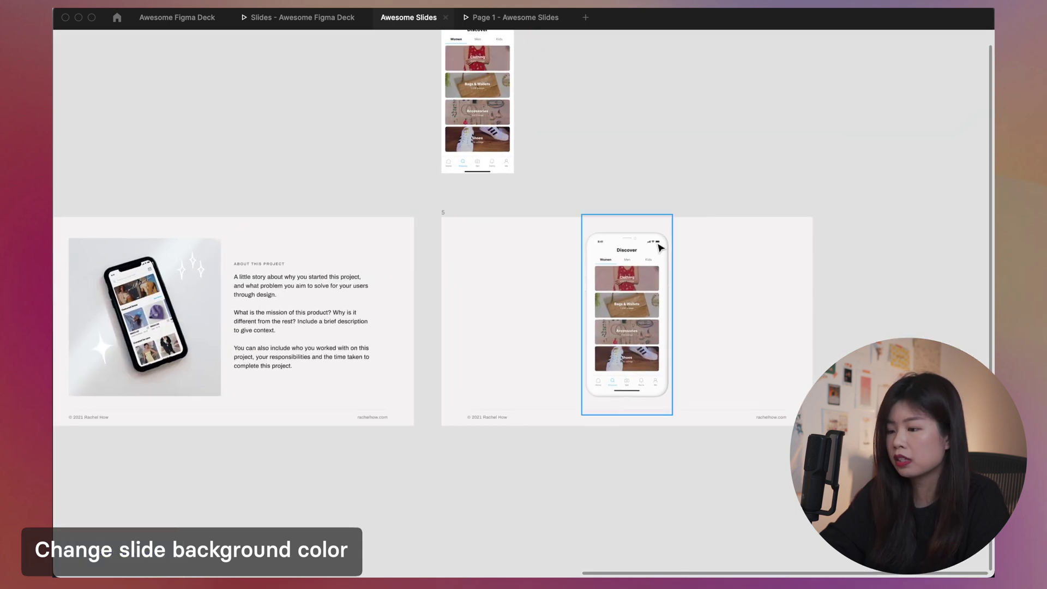
scroll(659, 246, "down", 3)
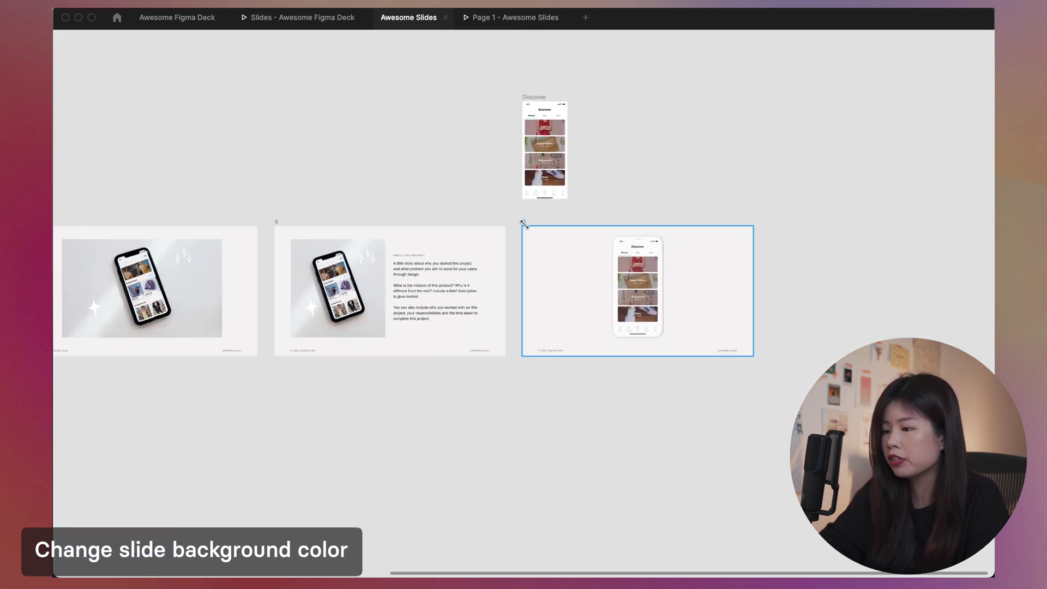
scroll(732, 189, "down", 3)
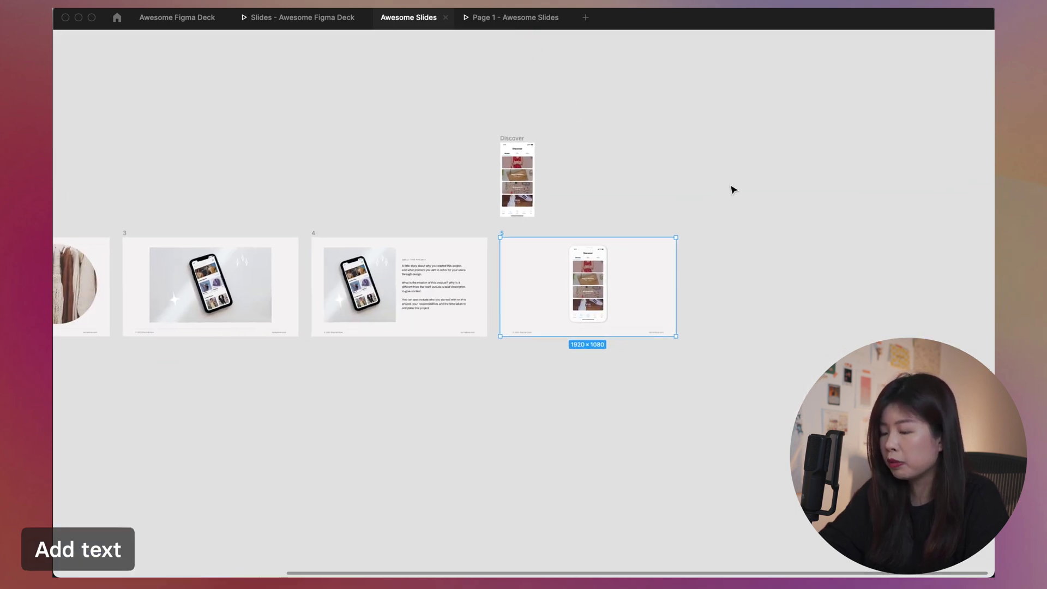
key("super+d")
left_click(636, 288)
left_click_drag(636, 288, 642, 288)
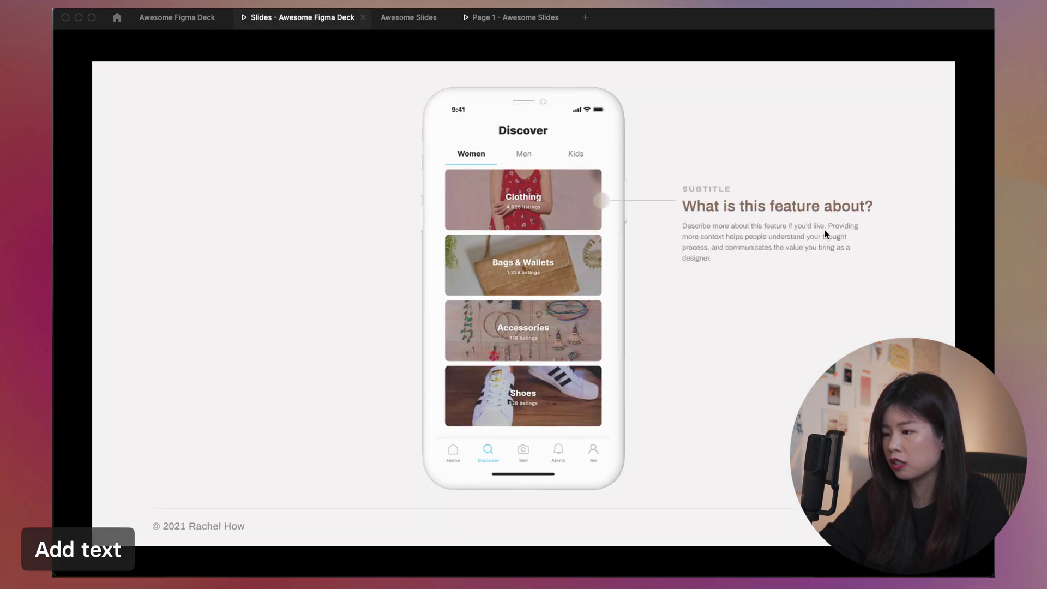
left_click(727, 267)
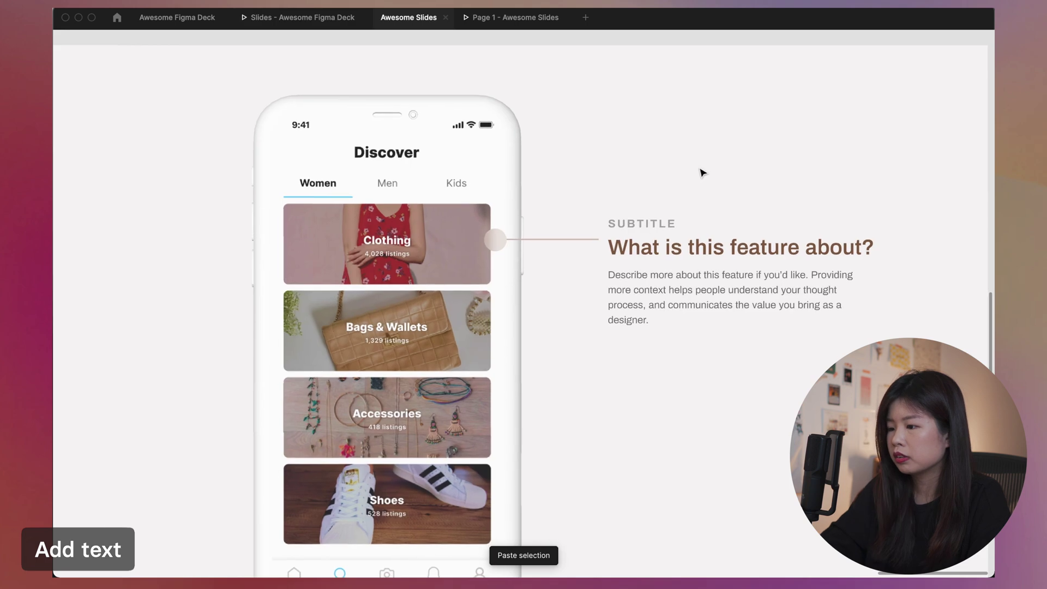
Step: Add a bold "Subtitle" text on slide 6, left-aligned below the "Pointer 1 - Description" group, and select that group
scroll(702, 173, "down", 2)
key("t")
left_click(659, 333)
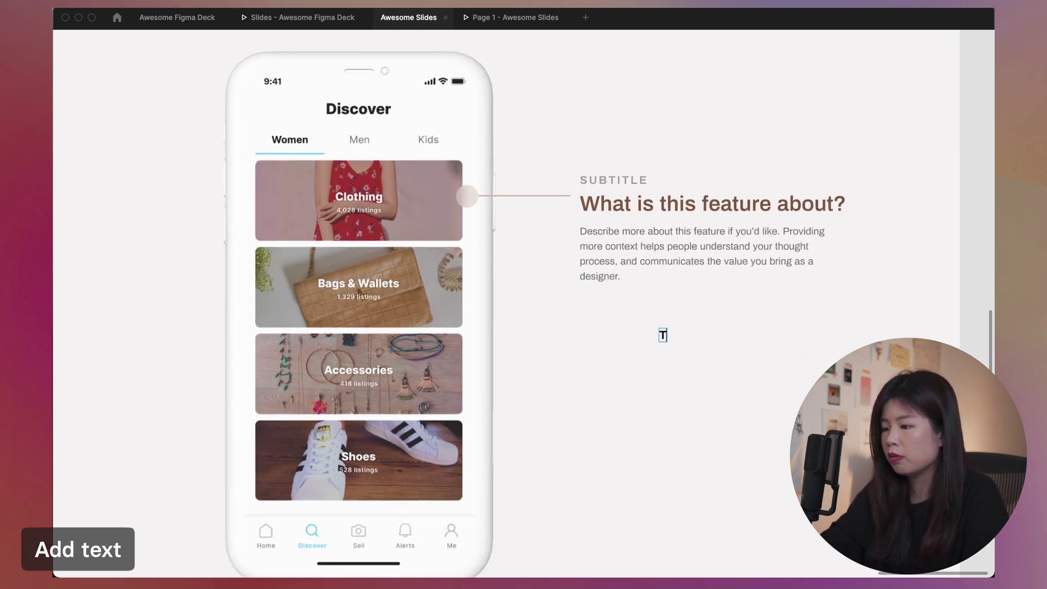
left_click(573, 209)
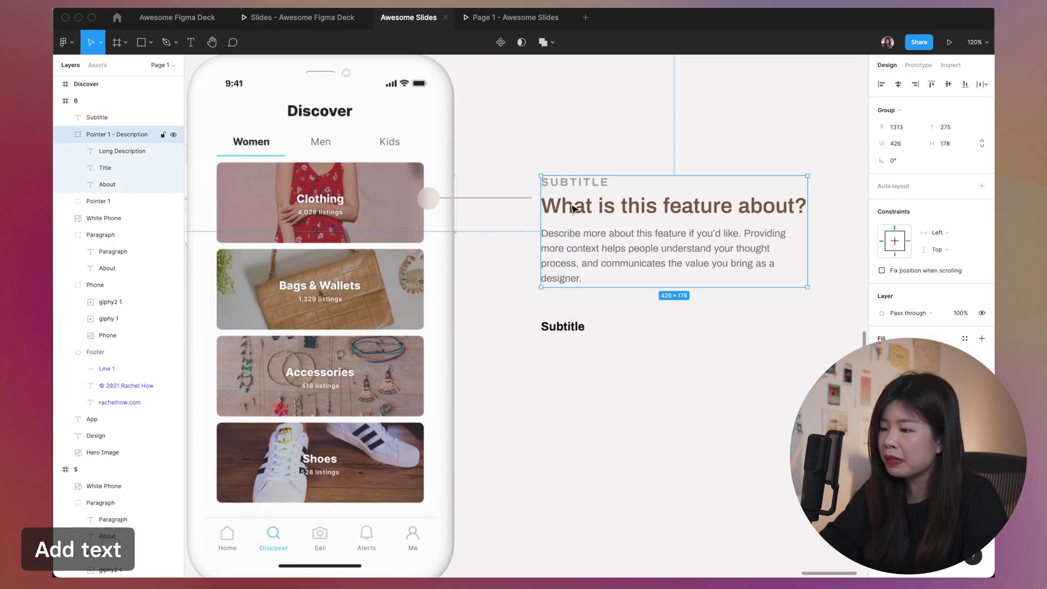
scroll(572, 208, "left", 1)
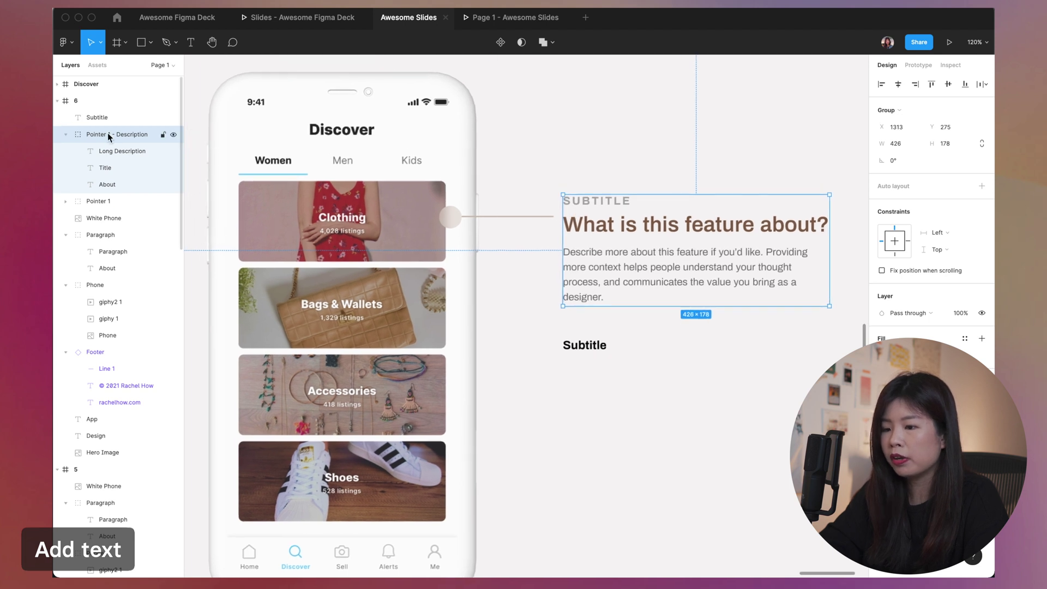
Step: Draw a horizontal line about 139 long below "Subtitle" and a circle about 37 × 37 at its left end
key("l")
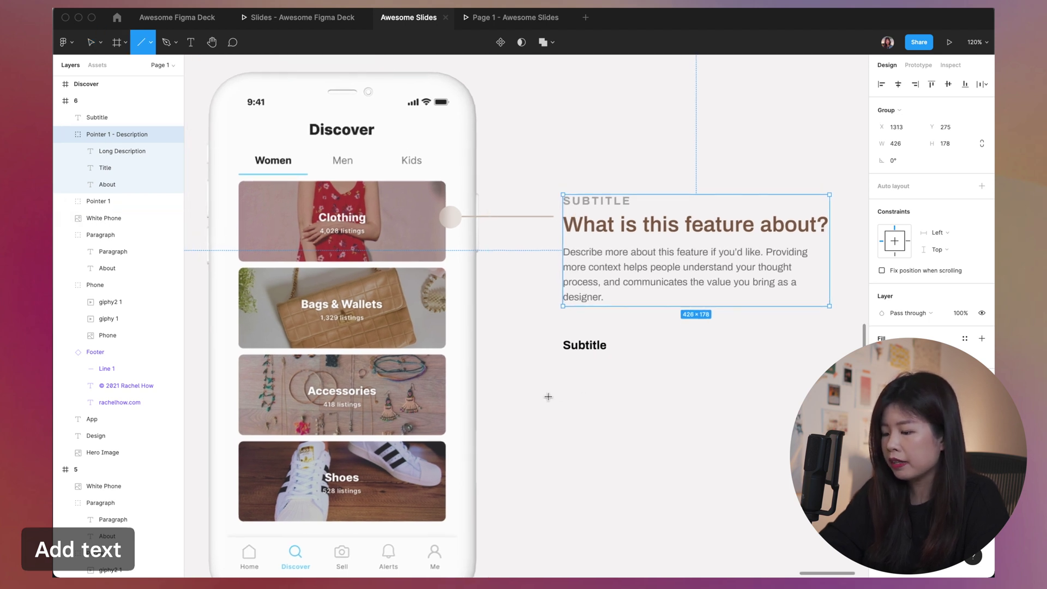
mouse_move(548, 396)
left_mouse_down()
mouse_move(647, 397)
mouse_move(636, 399)
left_mouse_up()
key("o")
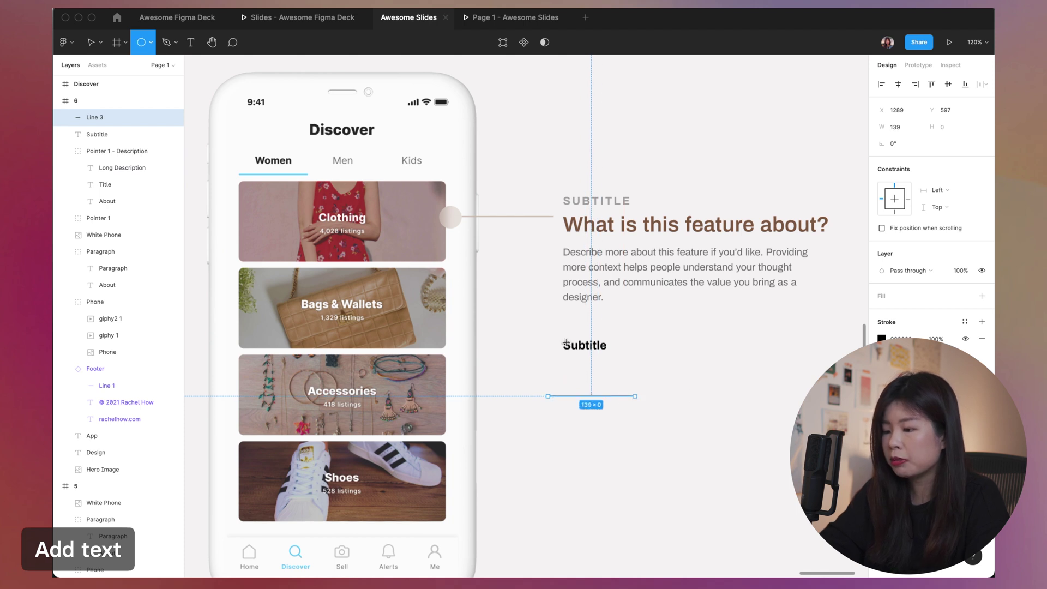
left_click_drag(525, 384, 549, 408)
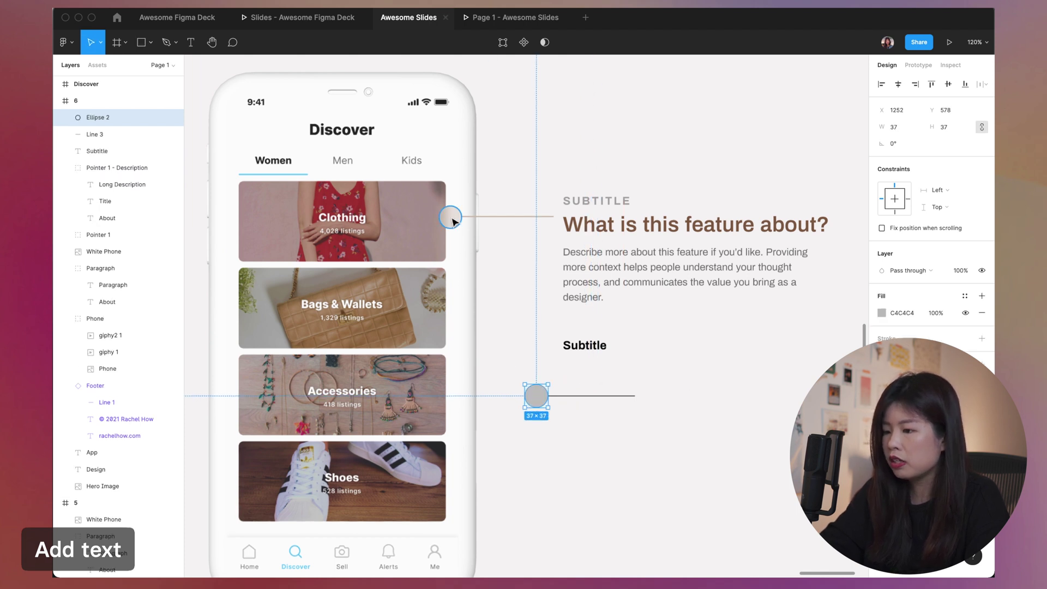
Step: Examine the circle and line of the existing "Pointer 1" group up close over the Clothing card
left_click(453, 220, "super")
scroll(453, 220, "up", 5)
scroll(452, 219, "up", 3)
left_click(699, 259)
scroll(701, 257, "down", 5)
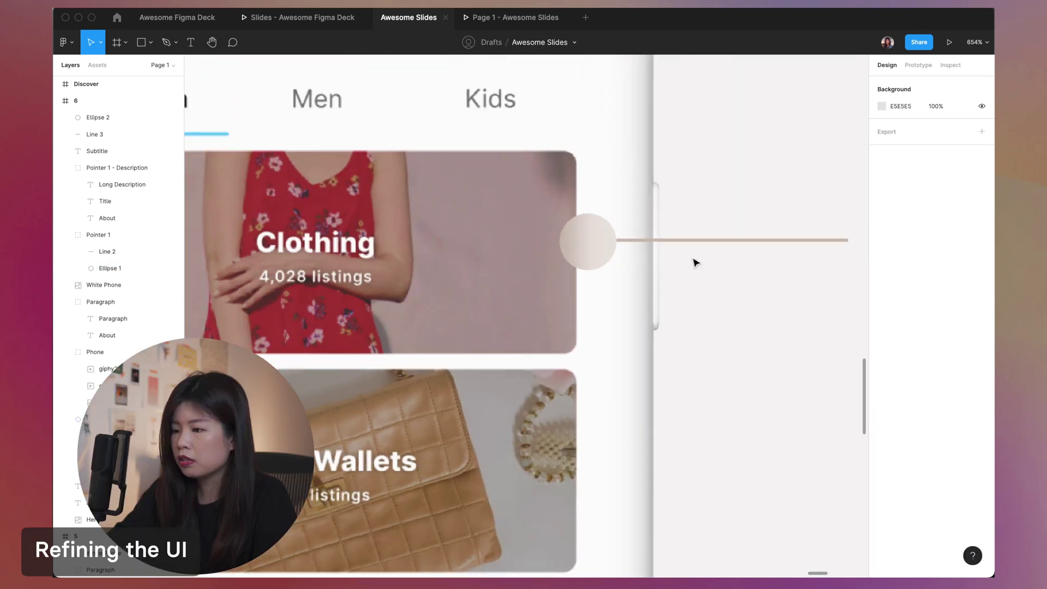
left_click(597, 245)
scroll(597, 244, "down", 4)
scroll(675, 468, "down", 2)
scroll(675, 468, "right", 2)
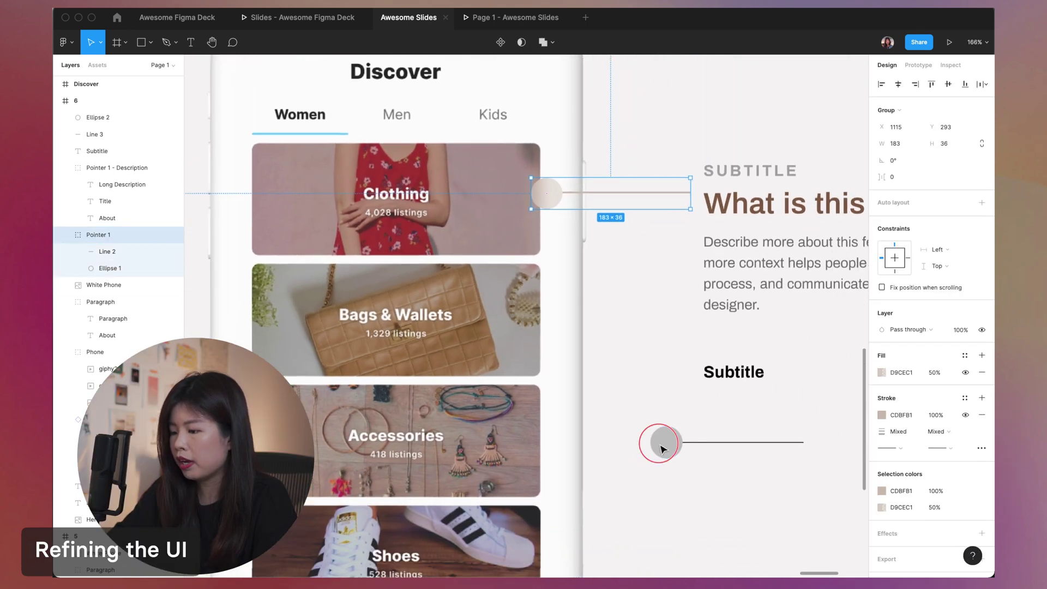
Step: Inspect the fill, opacity and background blur settings of the existing pointer's circle
left_click(661, 445)
left_click(547, 194, "super")
left_click(903, 297)
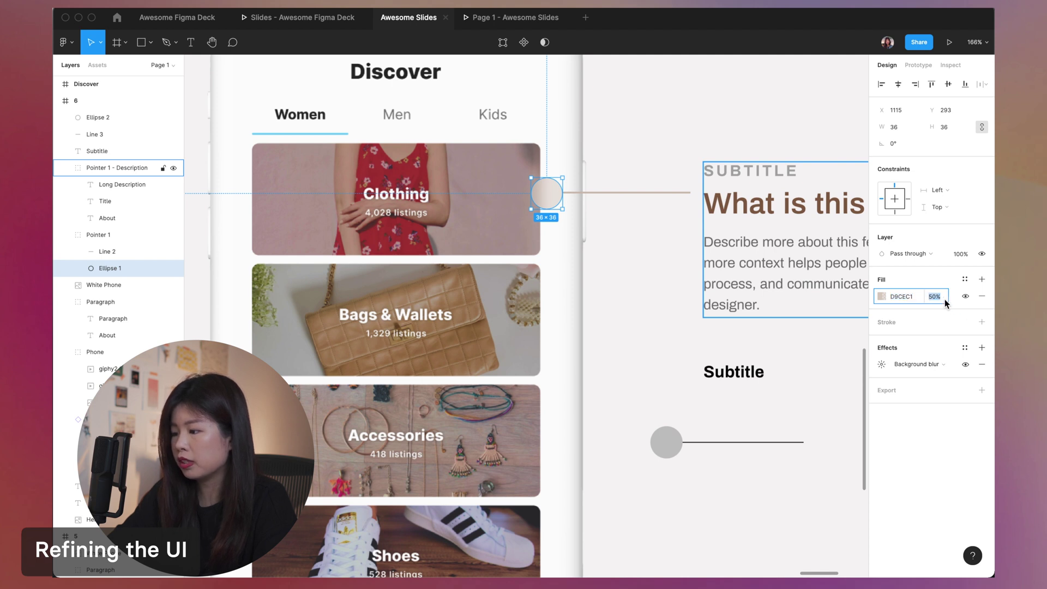
left_click(882, 365)
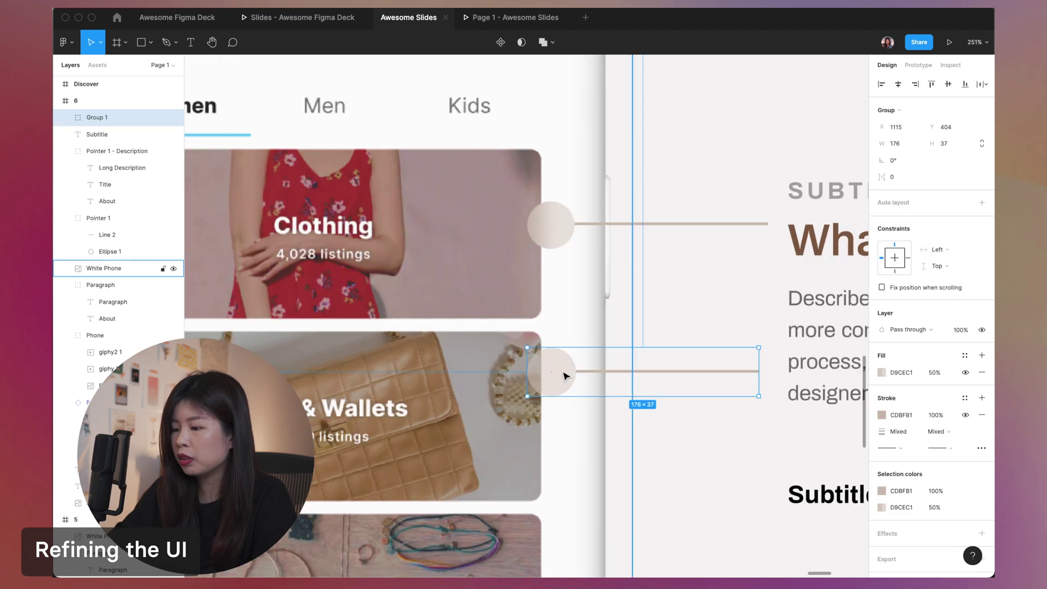
Step: Add a Background blur effect to the circle of the new pointer over the Bags & Wallets card
double_click(570, 373)
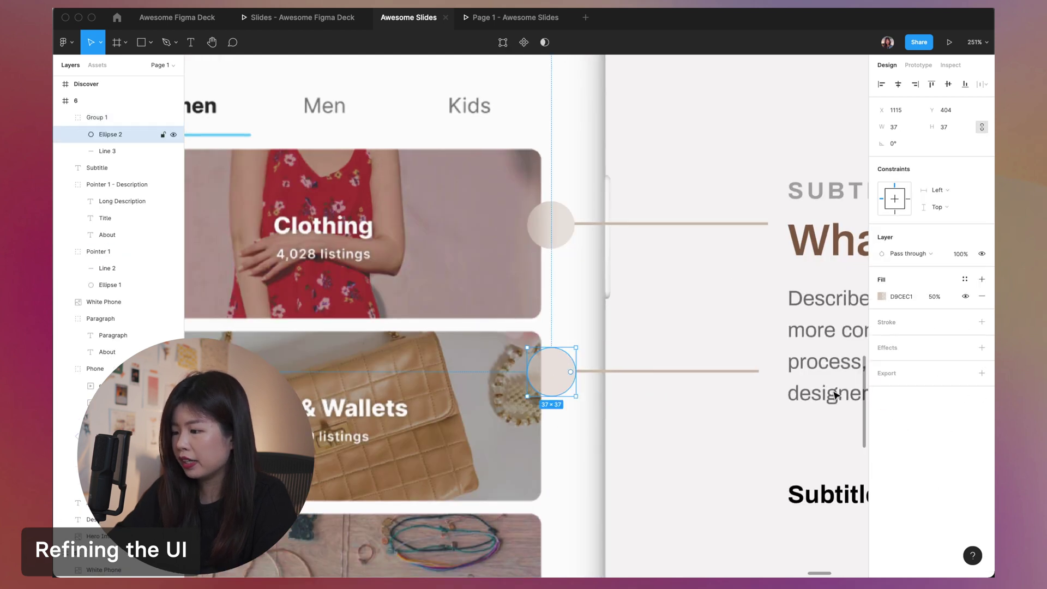
left_click(981, 347)
left_click(914, 364)
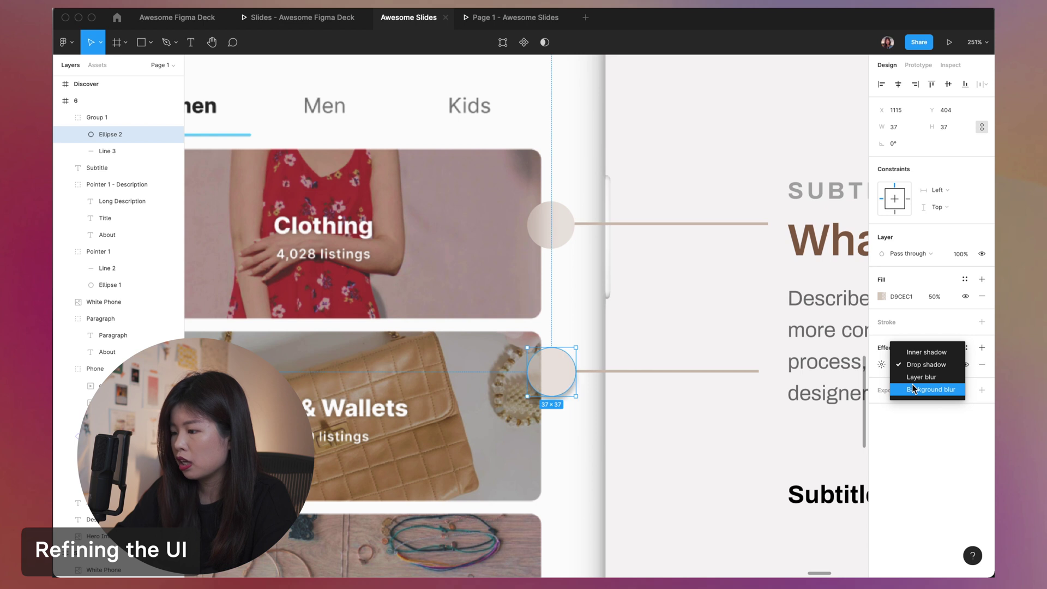
left_click(889, 364)
left_click(920, 366)
left_click(926, 391)
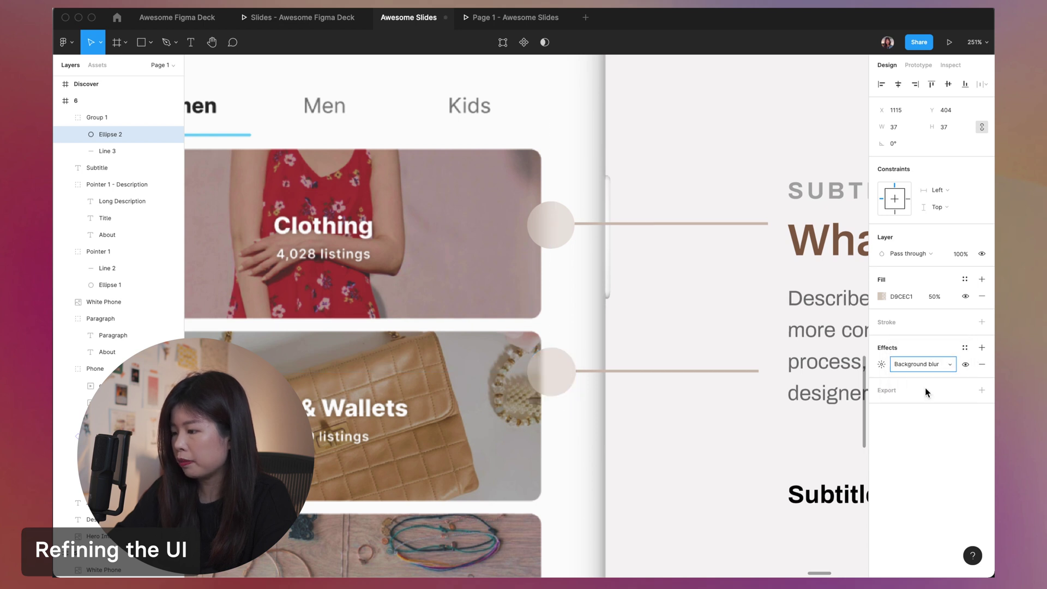
Step: Try background blur values of 1, 4 and 8 on the new pointer's circle, and set the blur to 15
left_click(882, 364)
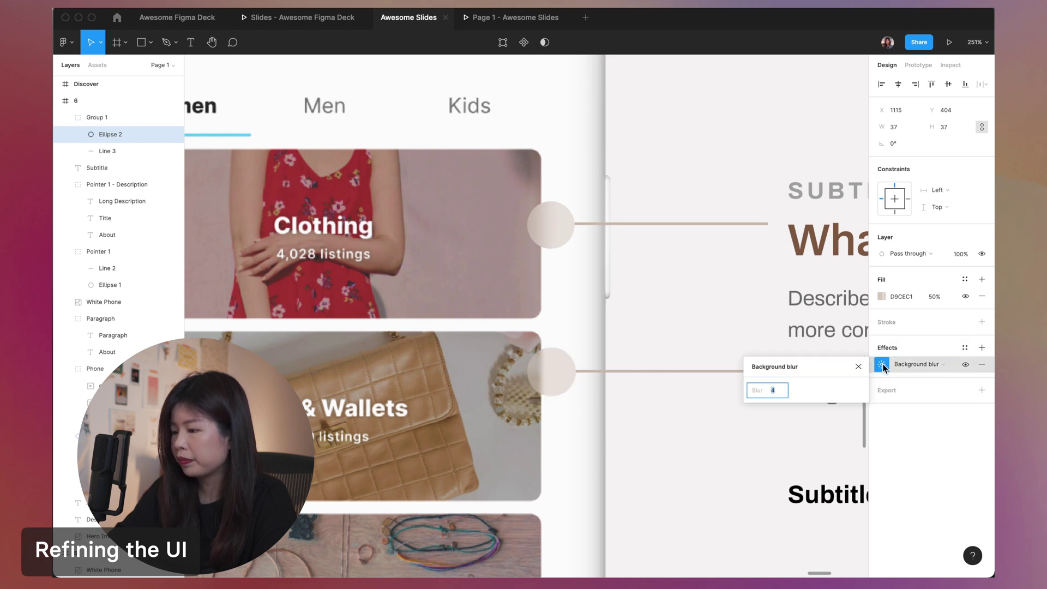
type("1")
key("Return")
left_click(774, 391)
type("4")
key("Return")
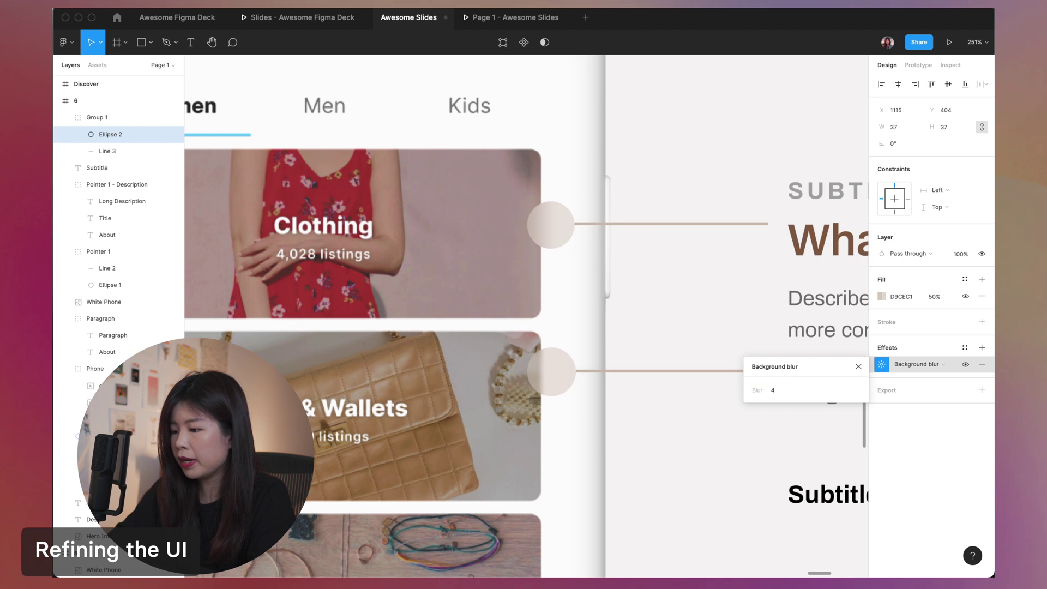
left_click(772, 390)
type("8")
key("Return")
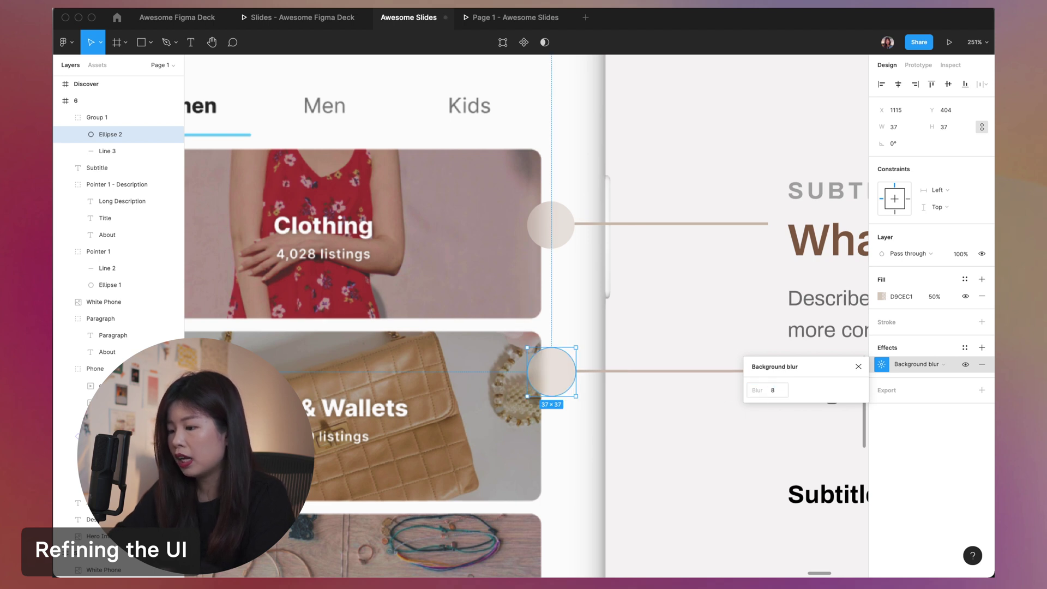
type("15")
key("Return")
left_click(858, 366)
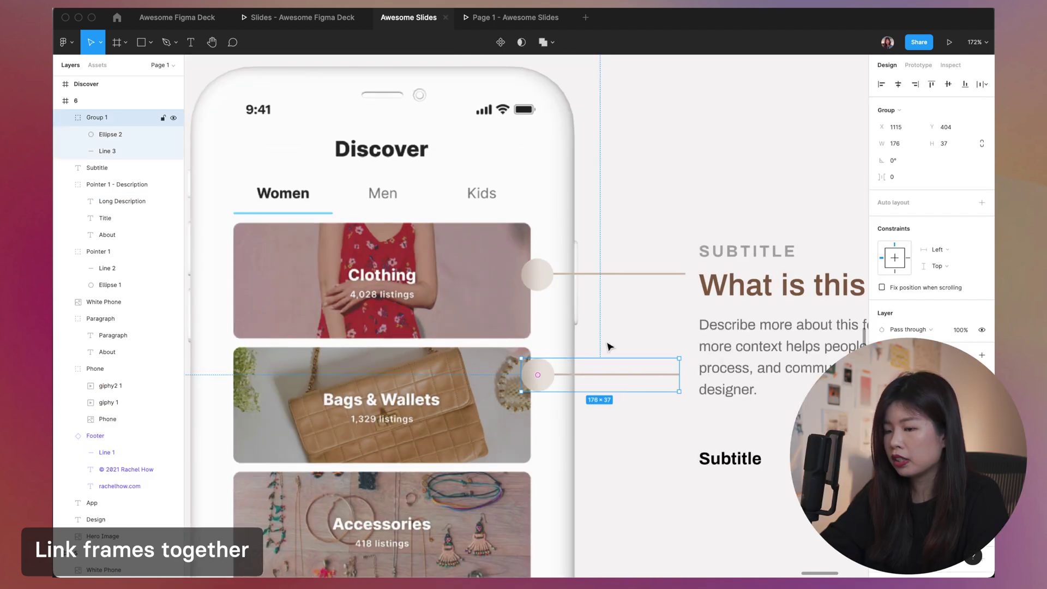
Step: Remove the practice pointer group and the "Subtitle" text from slide 6, keeping the original pointer and description
left_click(633, 376)
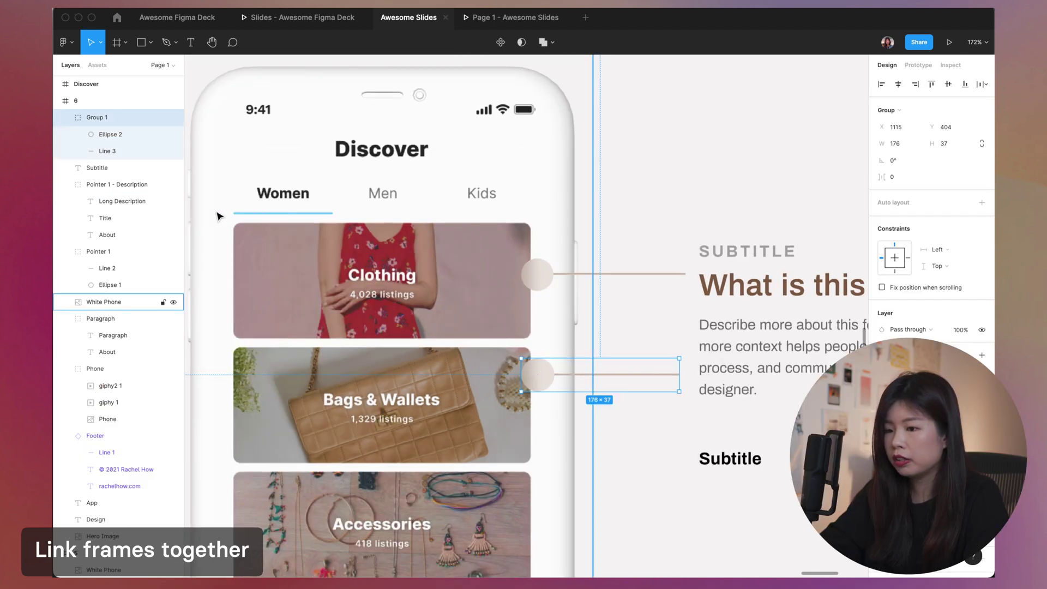
left_click(119, 249)
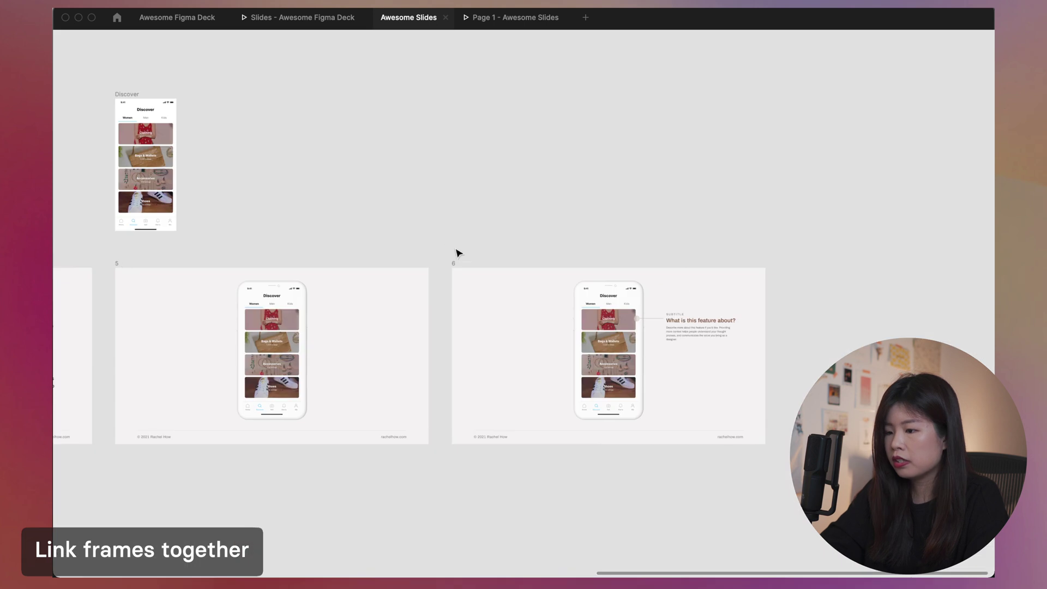
Step: Duplicate slide 6 as slide 7 and paste a second pointer with its description on the left side of the phone
left_click(455, 264)
scroll(453, 260, "right", 5)
key("super+d")
left_click_drag(591, 299, 619, 306)
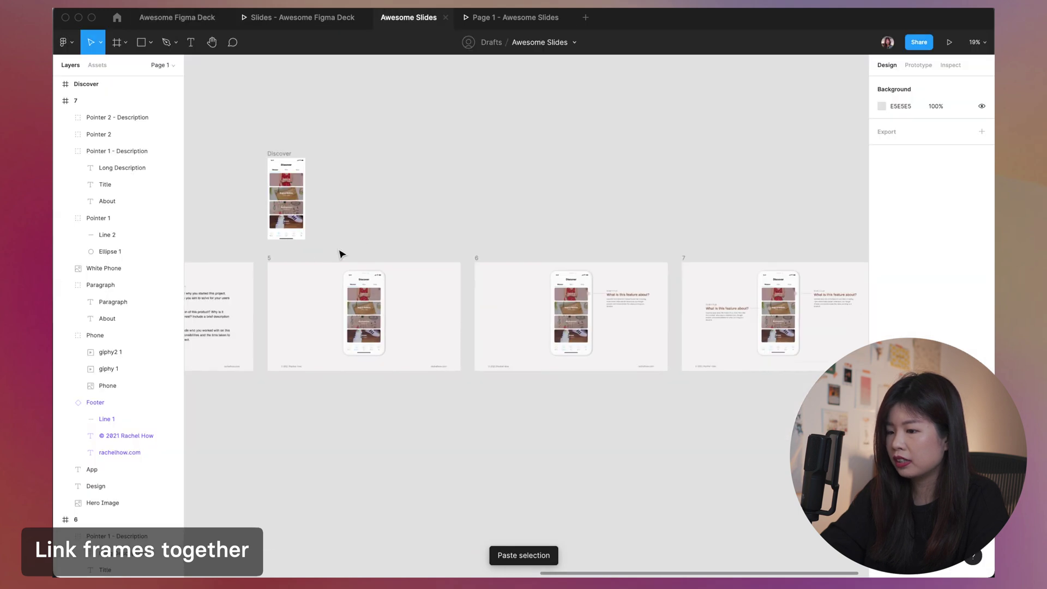
Step: Connect slide 5 to slide 6 and slide 6 to slide 7 with on-click Smart animate transitions, Ease out, 800ms
left_click(272, 261)
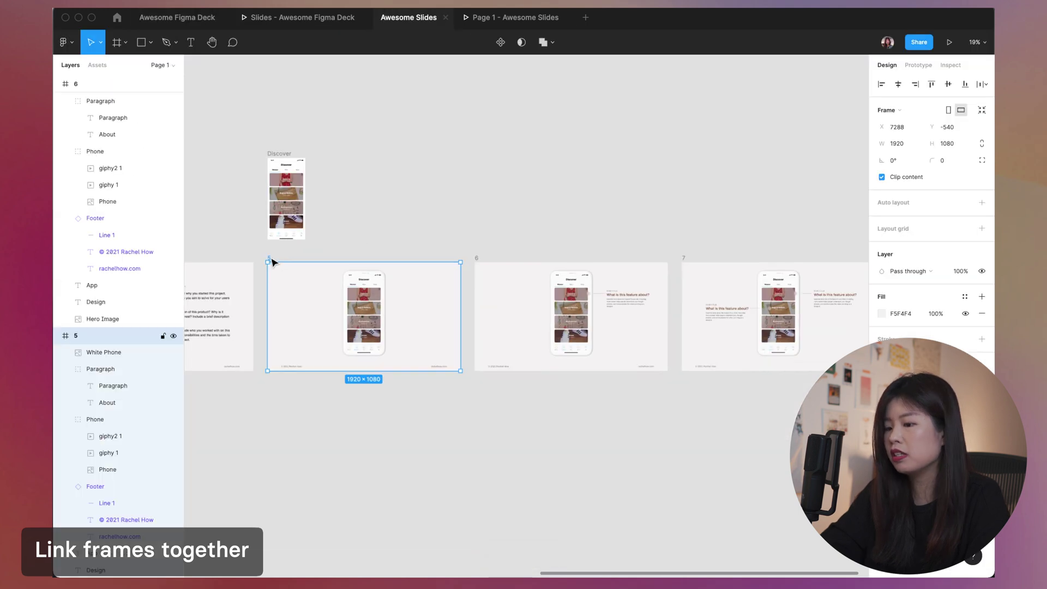
left_click(919, 65)
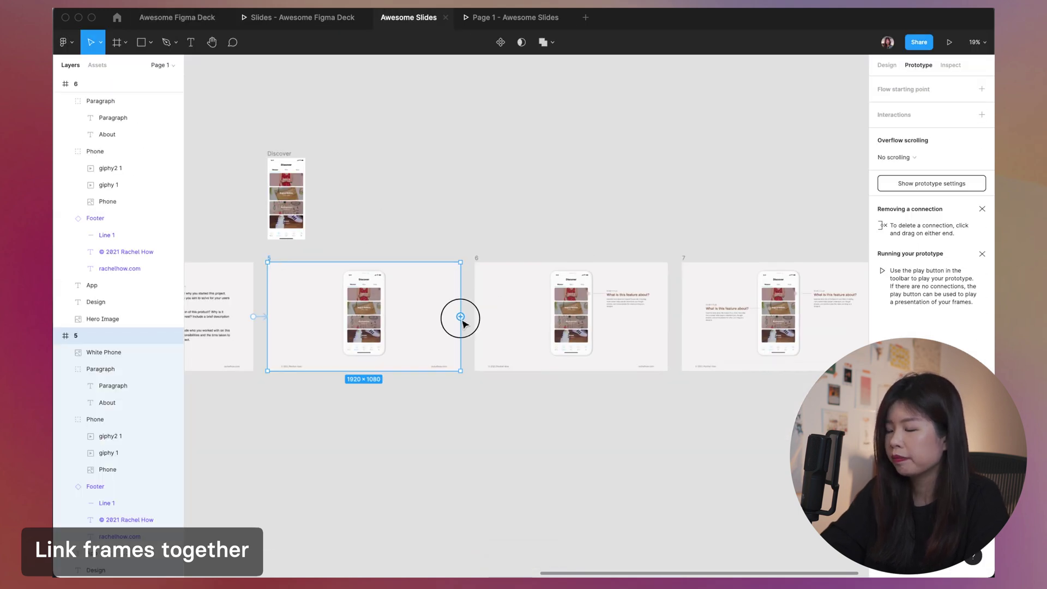
left_click_drag(460, 318, 546, 308)
left_click(660, 313)
left_click_drag(667, 316, 737, 260)
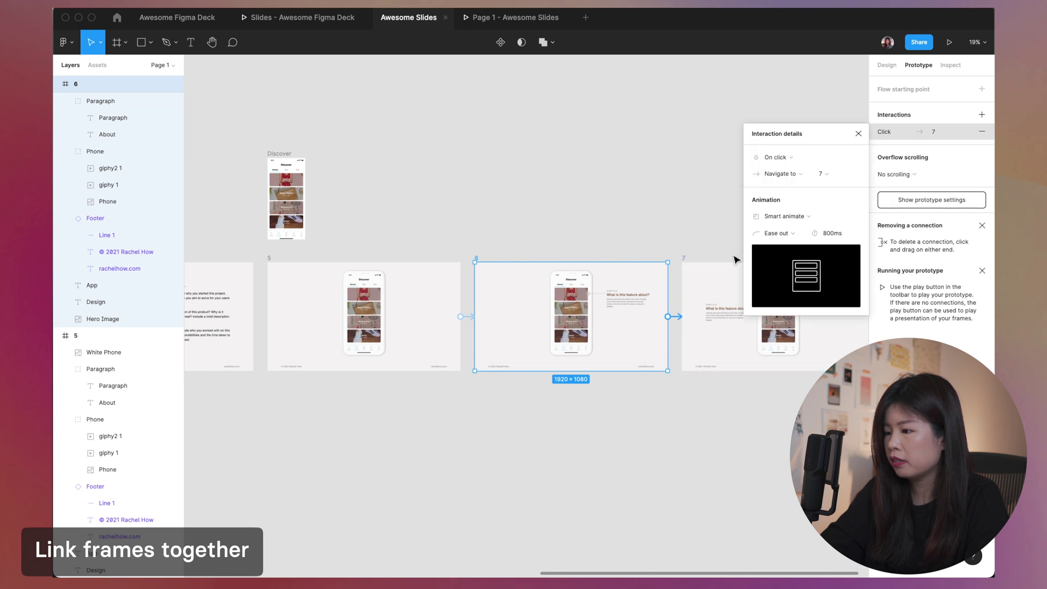
scroll(652, 254, "right", 3)
left_click(859, 134)
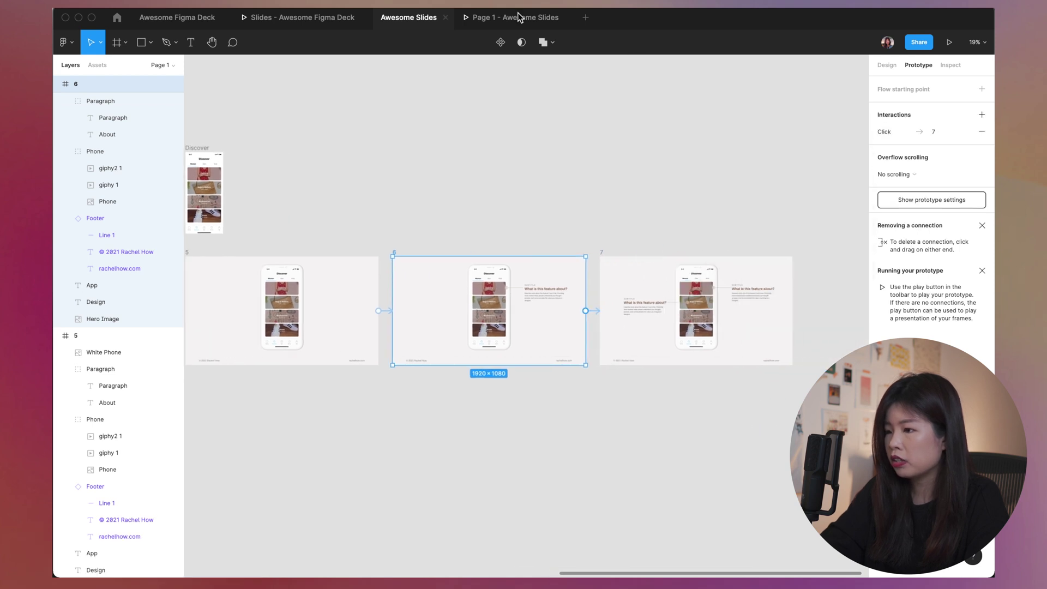
Step: Play the transitions from slide 5 through slide 7 in the presentation
left_click(485, 13)
key("Right")
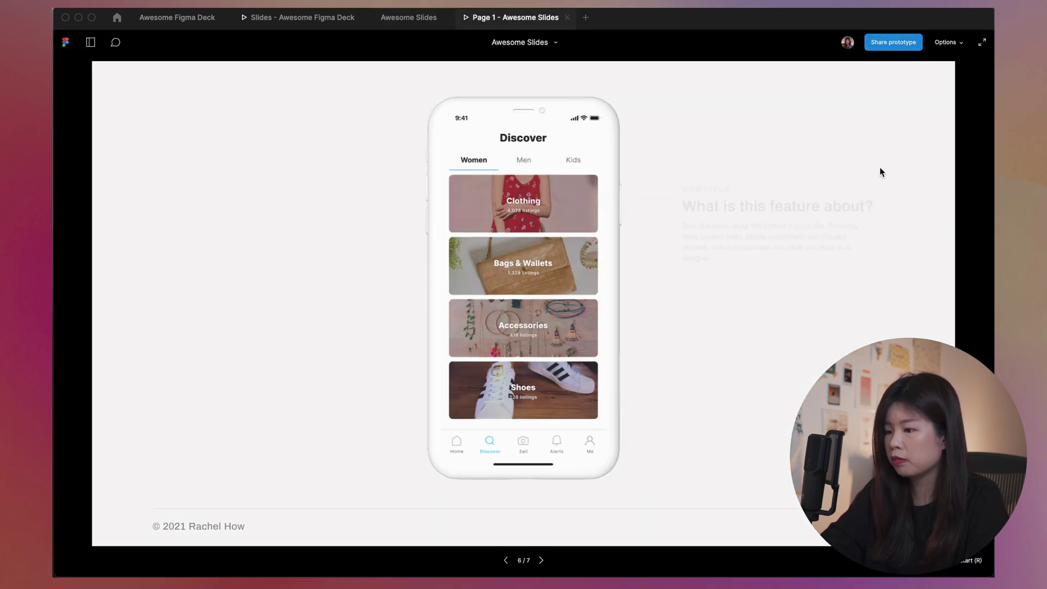
key("Right")
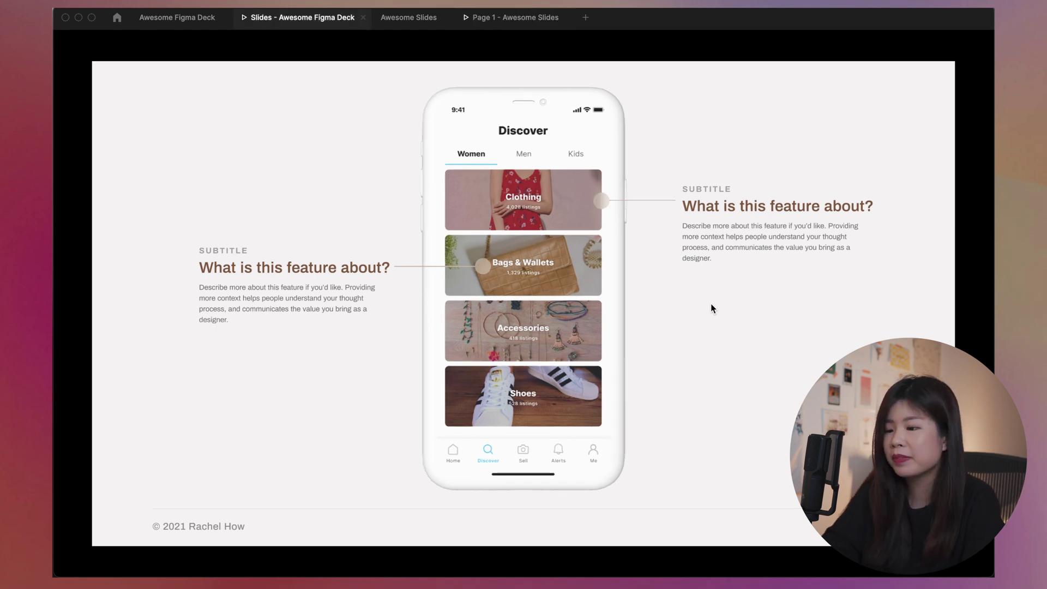
Step: Play the finished example deck's transition from the two-pointer phone slide to "The Impact" and replay it
left_click(519, 389)
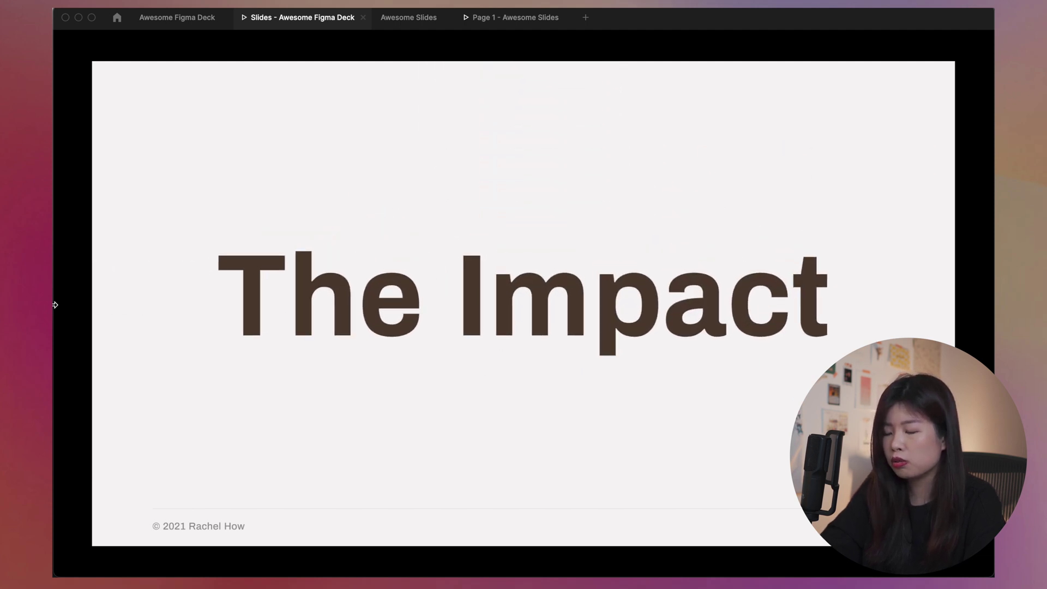
key("Left")
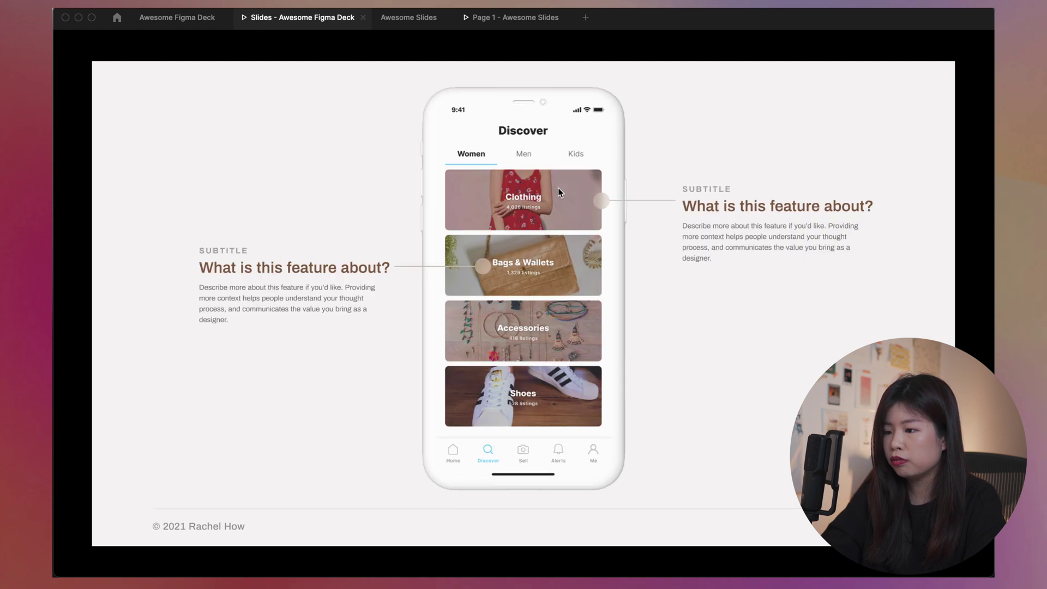
key("Right")
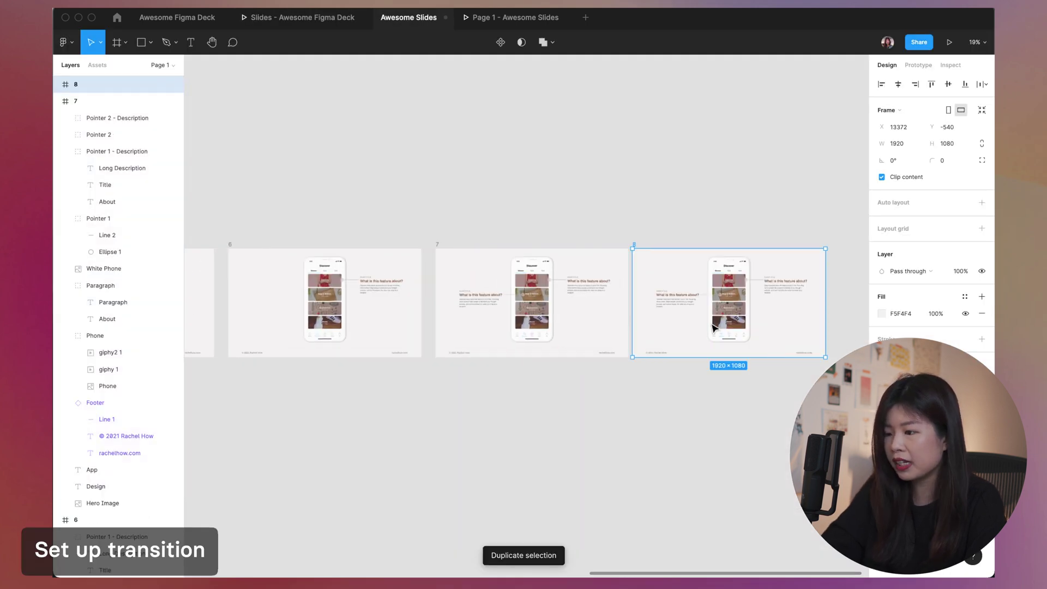
Step: Clear slide 8 down to its footer, moving the phone out past the upper edge, and paste the large title "The Impact"
left_click(678, 316)
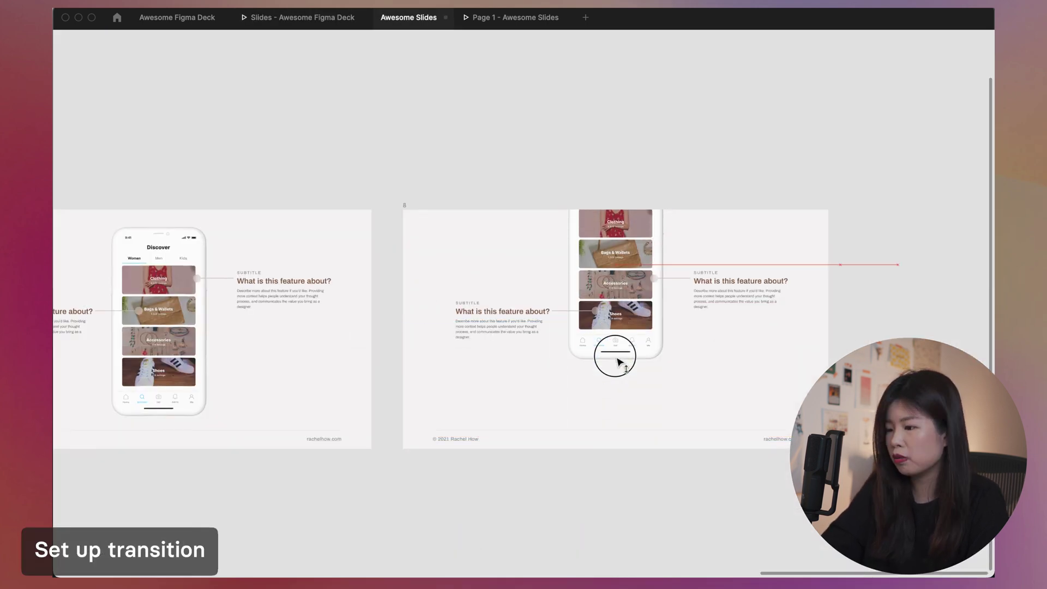
left_click_drag(616, 358, 619, 284)
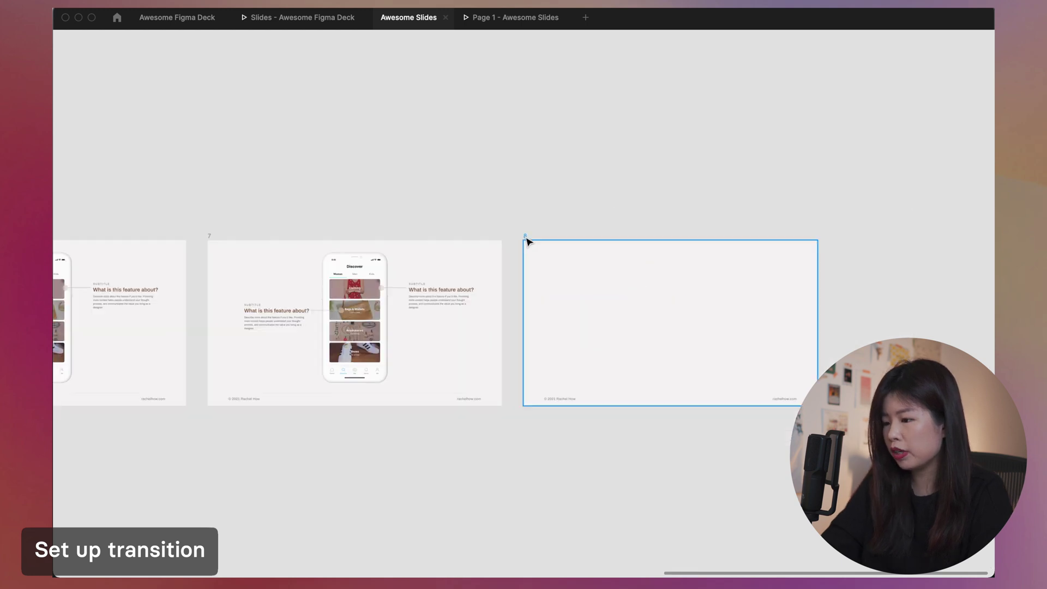
left_click(527, 238)
key("ctrl+v")
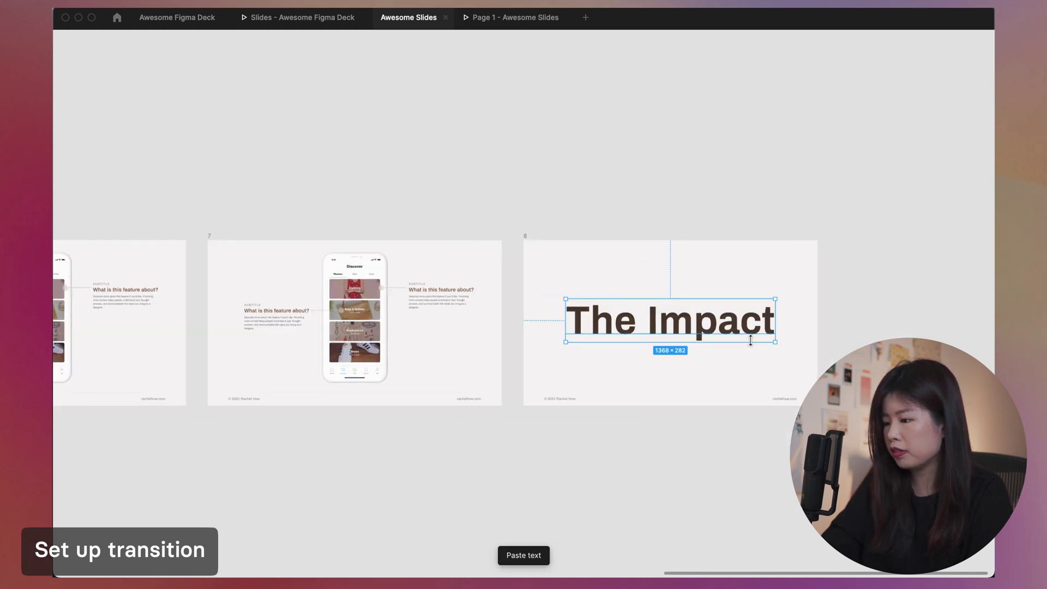
Step: Paste "The Impact" text onto slide 7 and scale it down to about 150 × 31 over the phone's "Discover" heading
left_click(209, 238)
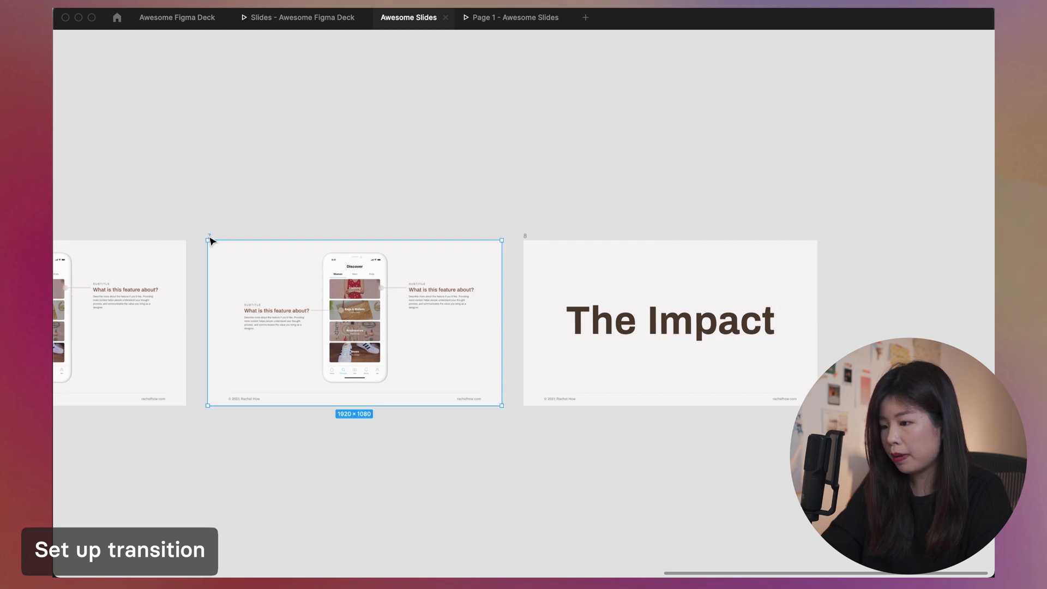
key("shift+2")
type("The Impact")
key("k")
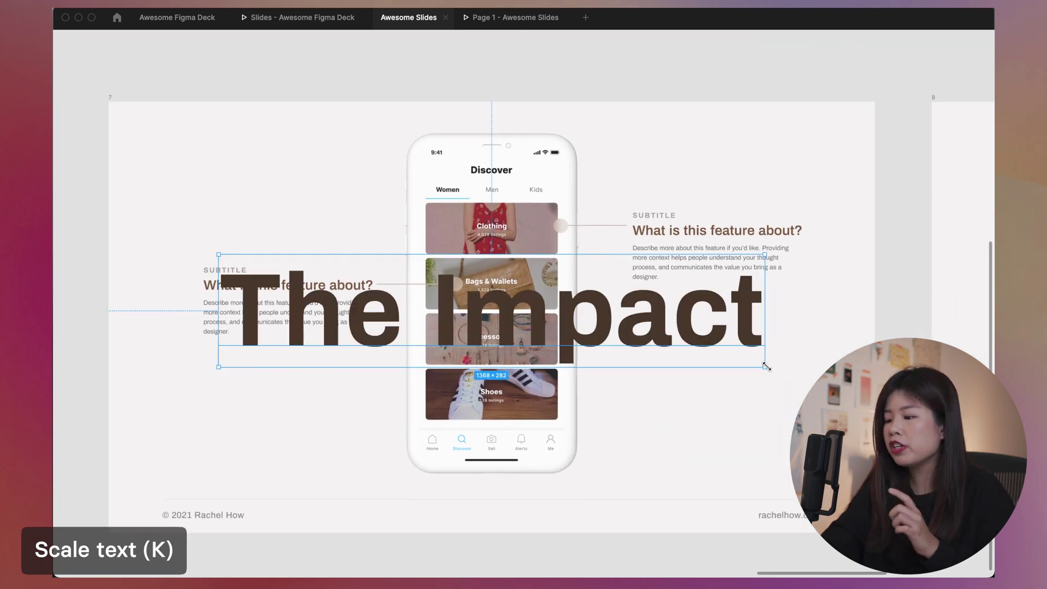
left_click_drag(760, 368, 510, 180)
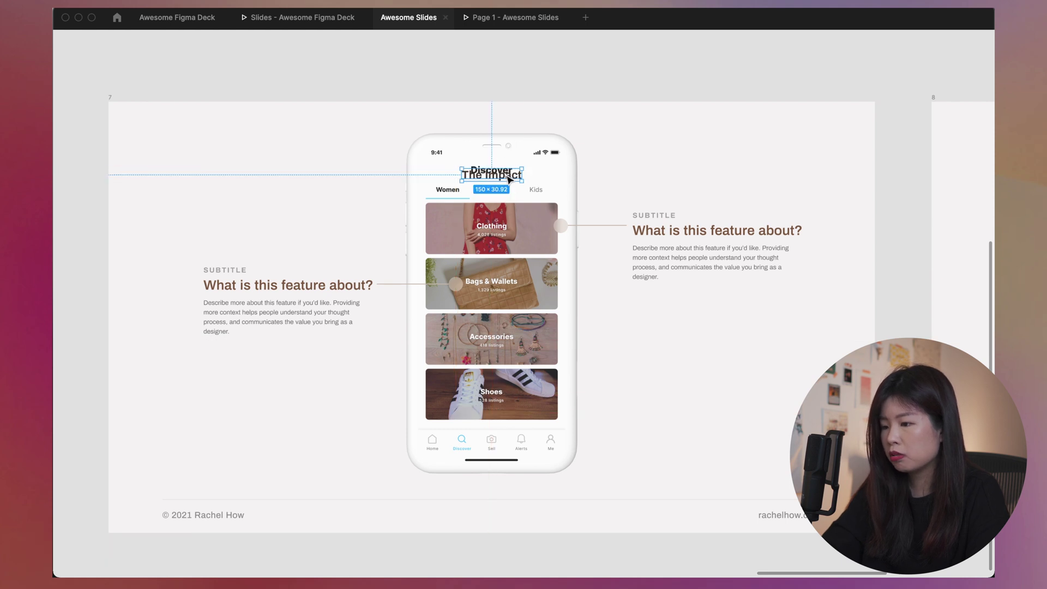
Step: Set the layer opacity of the small "The Impact" text on slide 7 to 0%
scroll(509, 180, "down", 3)
scroll(510, 179, "right", 2)
key("super+backslash")
left_click(963, 271)
type("0")
key("Return")
Step: Play the transition from slide 7 to "The Impact" slide in the Awesome Slides presentation
left_click(611, 164)
key("ctrl+Tab")
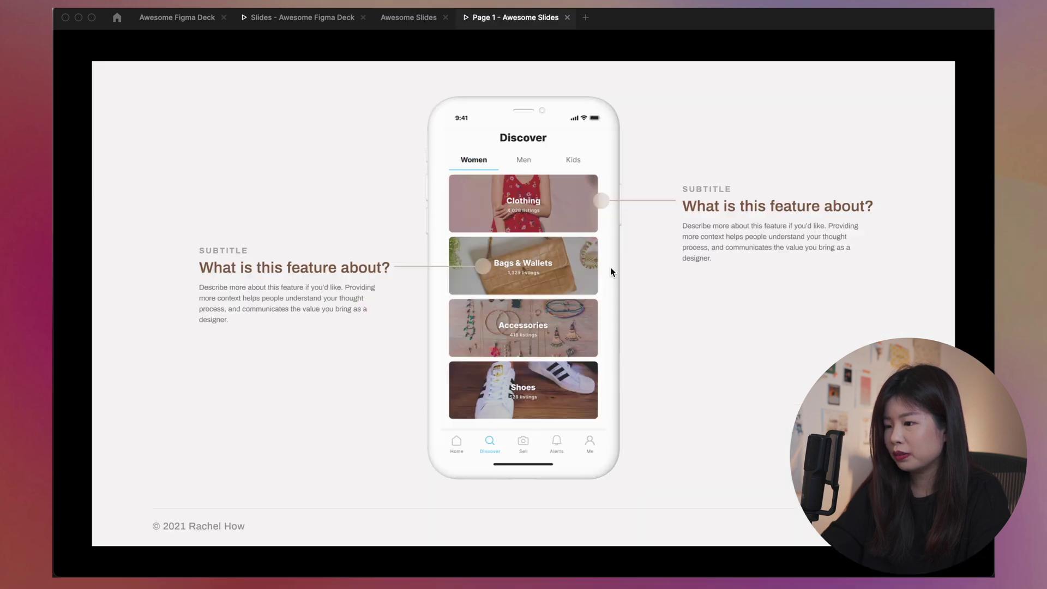
left_click(812, 314)
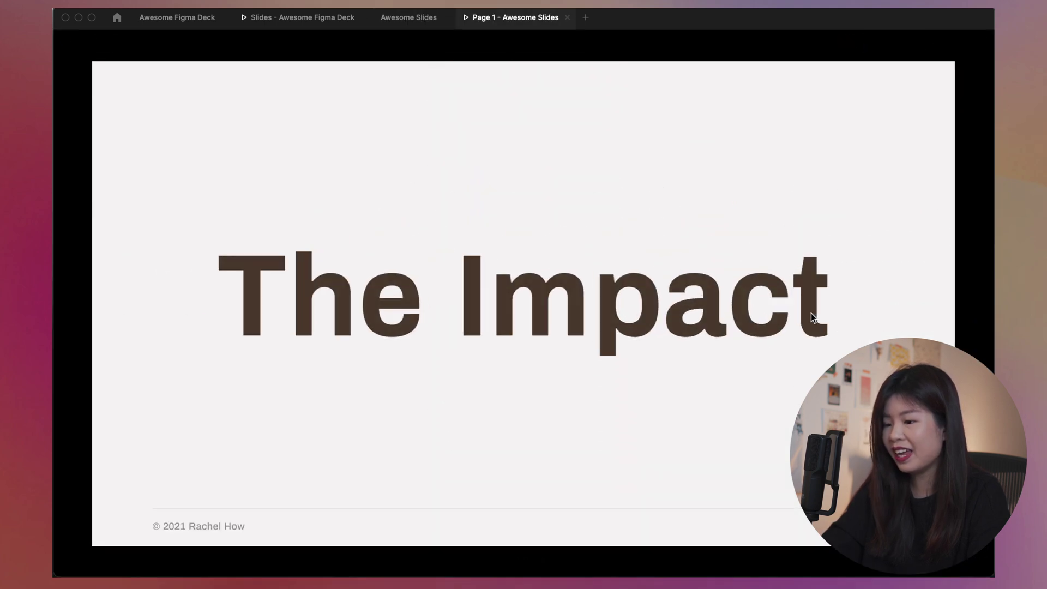
Step: Switch to the finished example deck's presentation and play "The Impact" slides with the pie chart
key("ctrl+shift+Tab")
key("ctrl+shift+Tab")
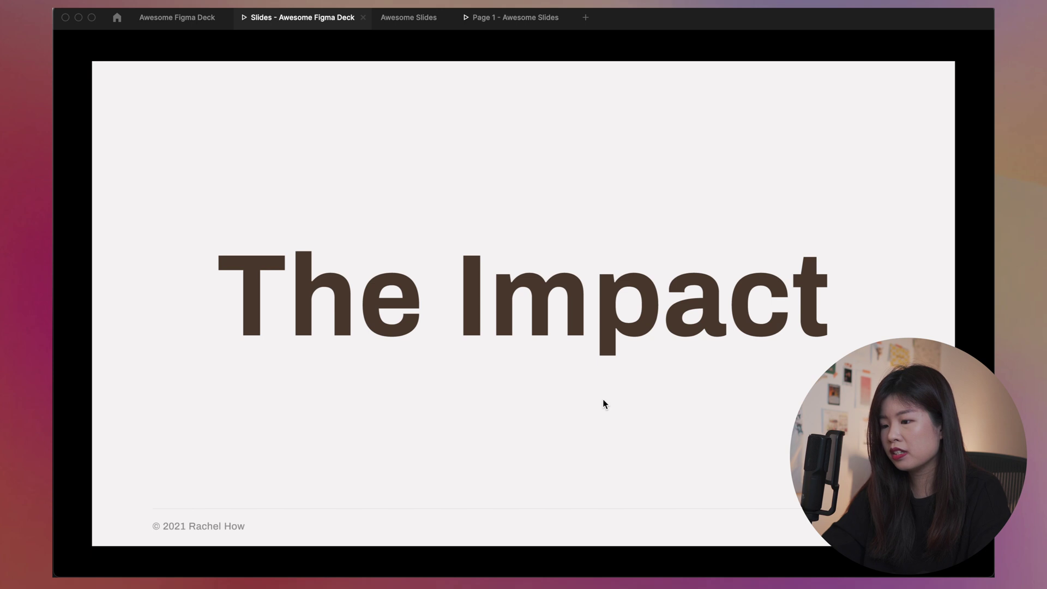
left_click(752, 303)
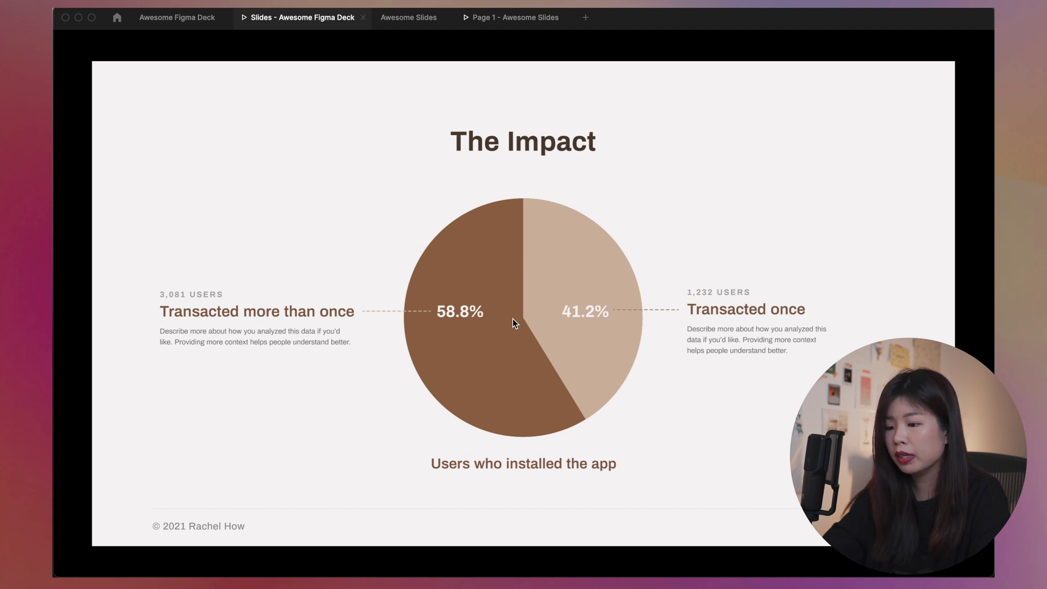
left_click(482, 320)
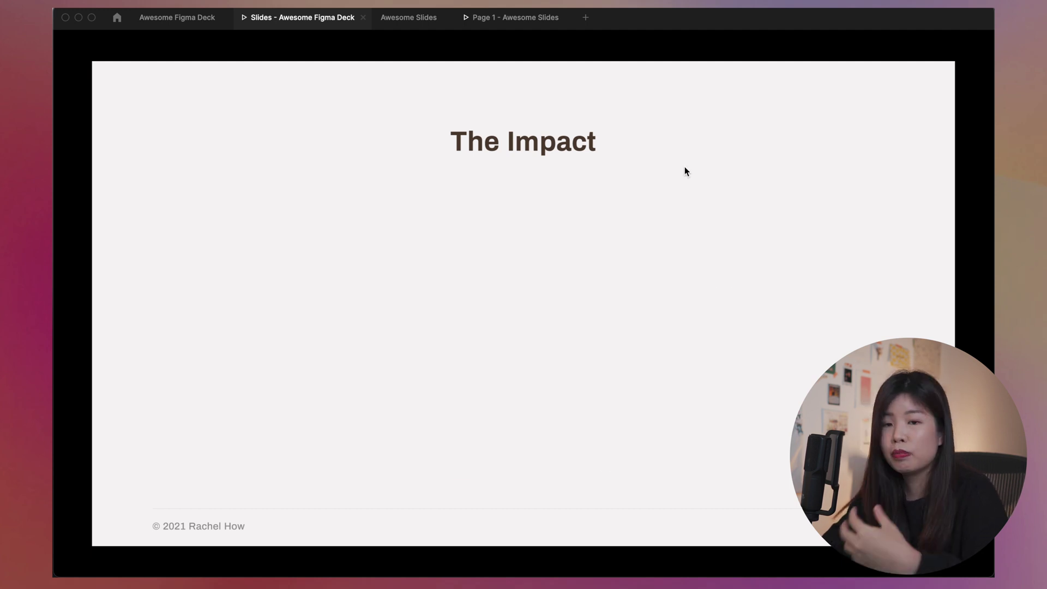